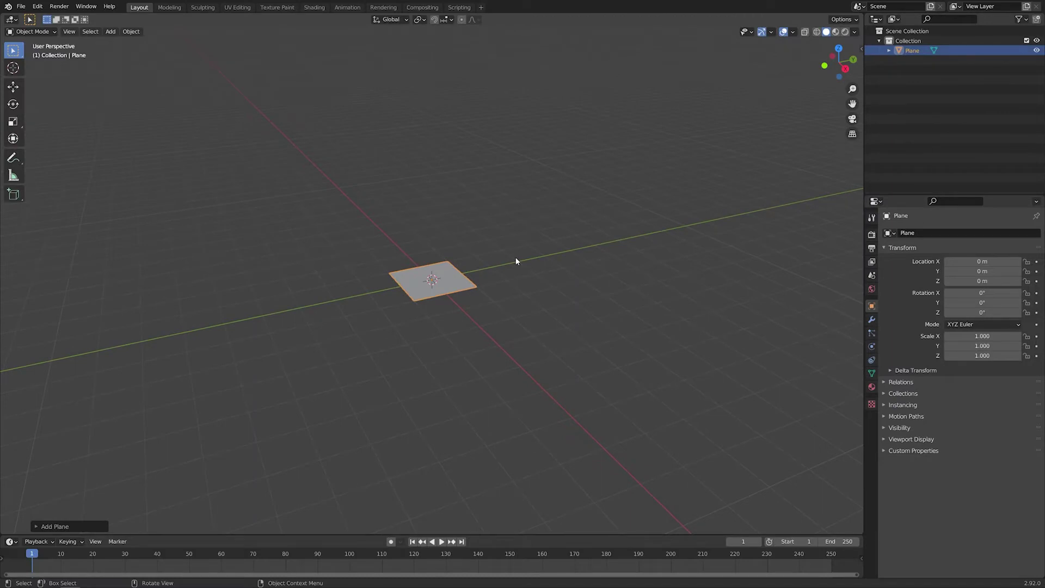
Step: Save the scene with the plane as Grid_A on the Project (F:) drive
key(KP_7)
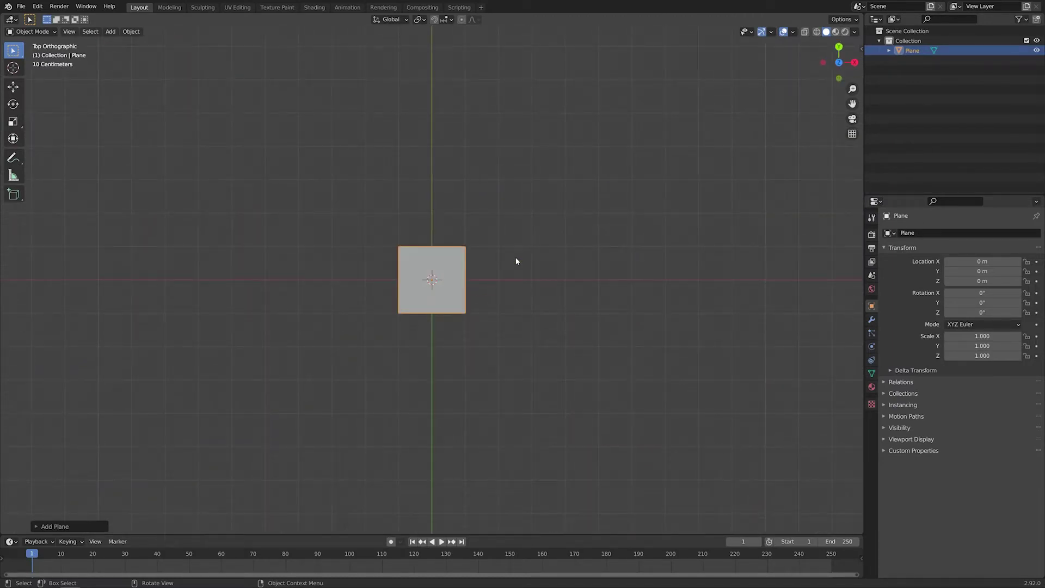
key(Home)
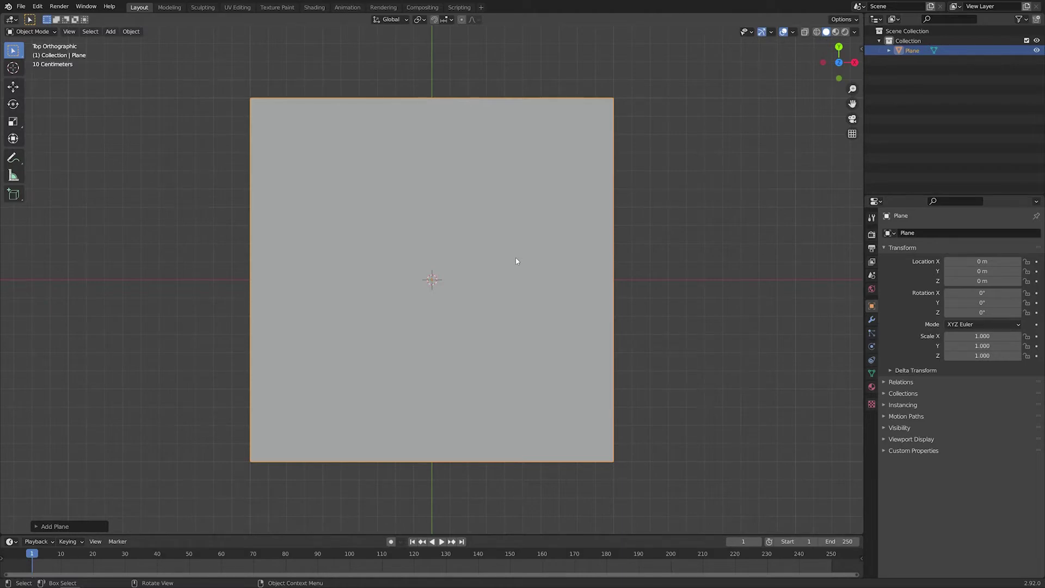
key(ctrl+s)
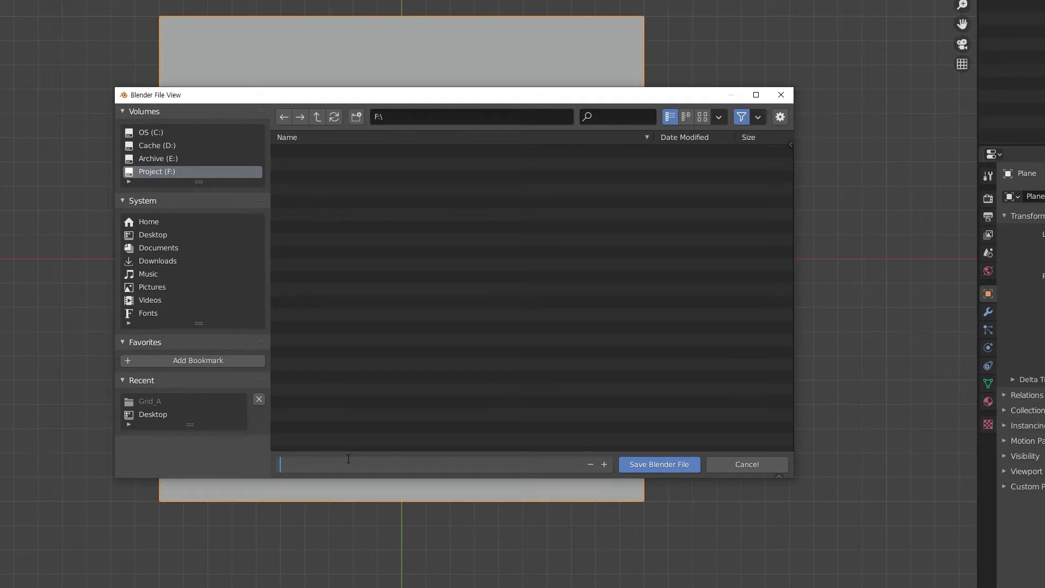
text(Grid_A)
key(Return)
click(687, 469)
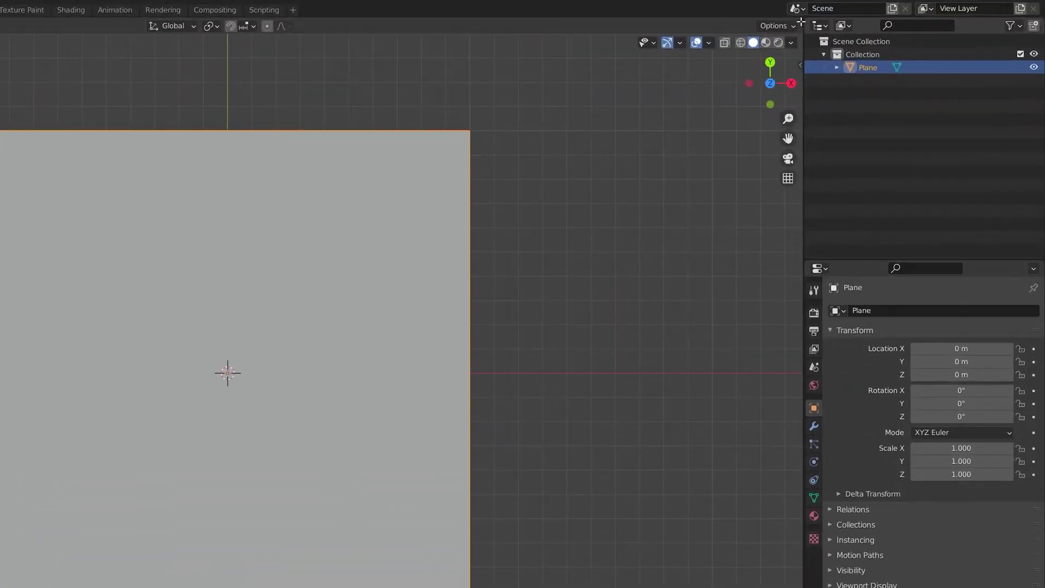
Step: Split the 3D viewport into two side-by-side areas and make the wider one a Shader Editor
click(802, 22)
drag(801, 21, 273, 79)
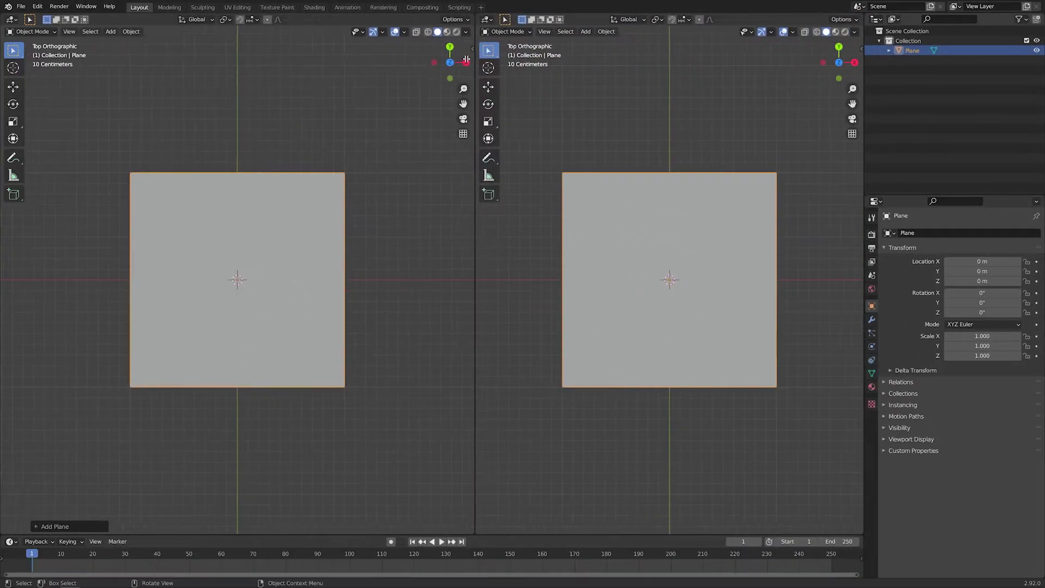
drag(467, 59, 331, 58)
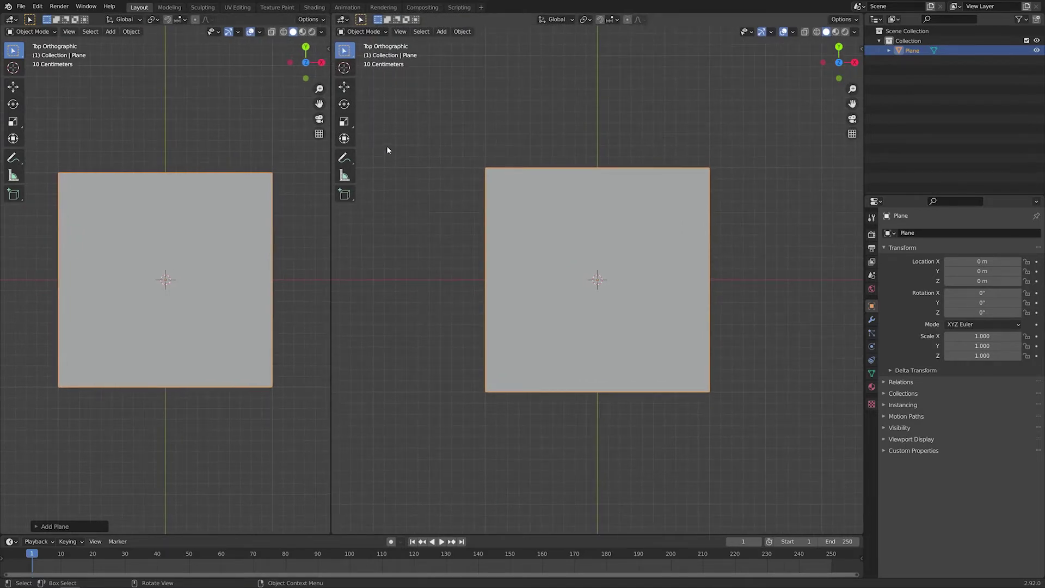
click(342, 19)
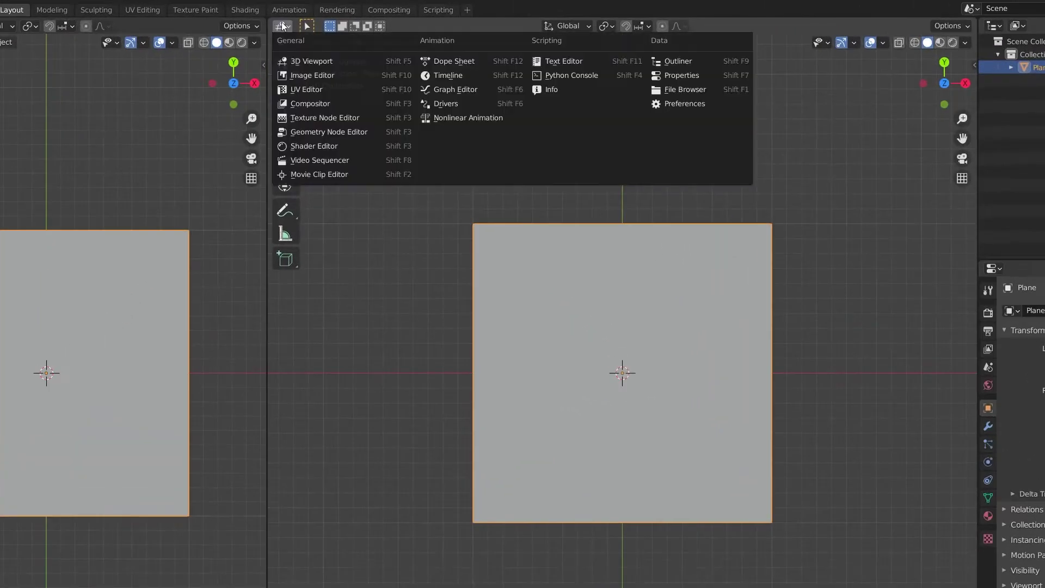
click(363, 146)
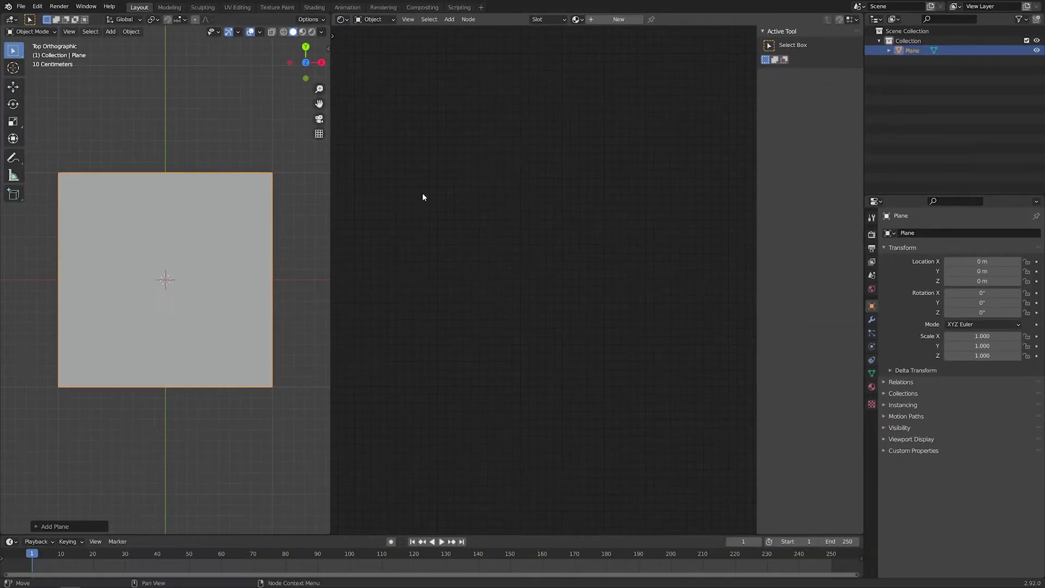
Step: Hide the Shader Editor's sidebar and the 3D viewport's toolbar, and display the viewport with Rendered shading
key(n)
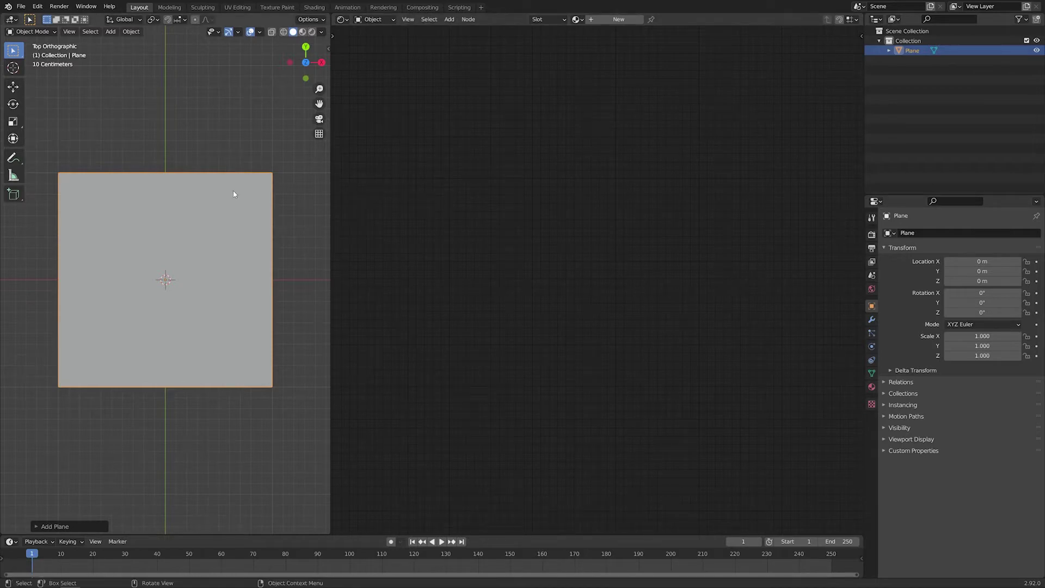
key(t)
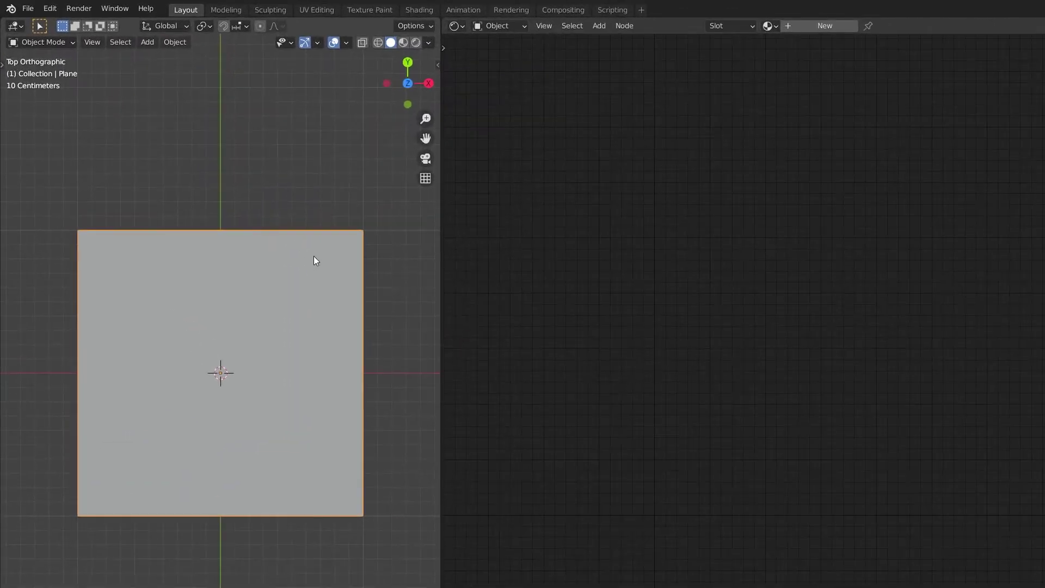
click(418, 43)
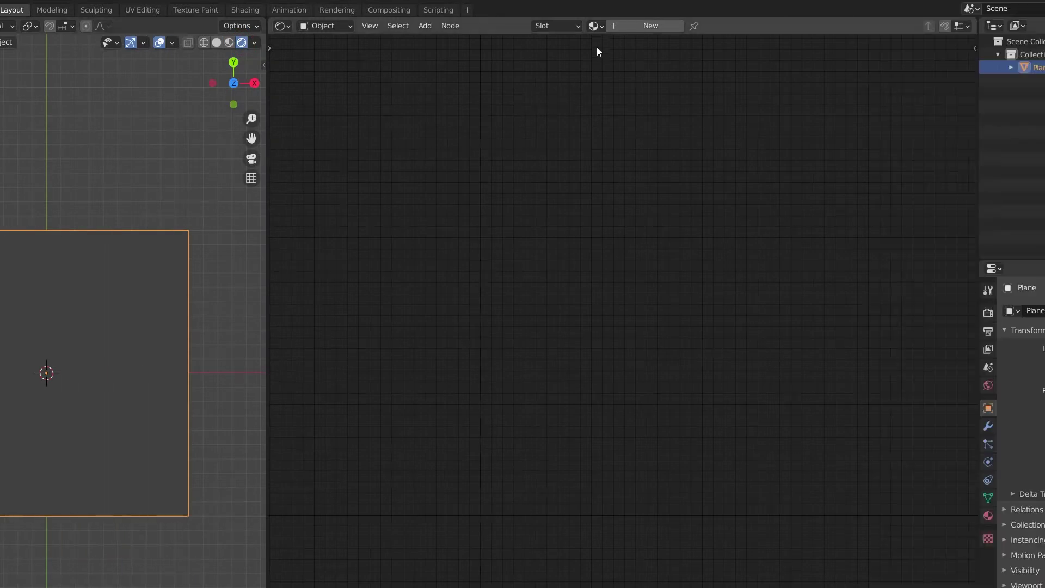
Step: Assign the existing material named Material to the plane and rename it Grid_A
click(596, 26)
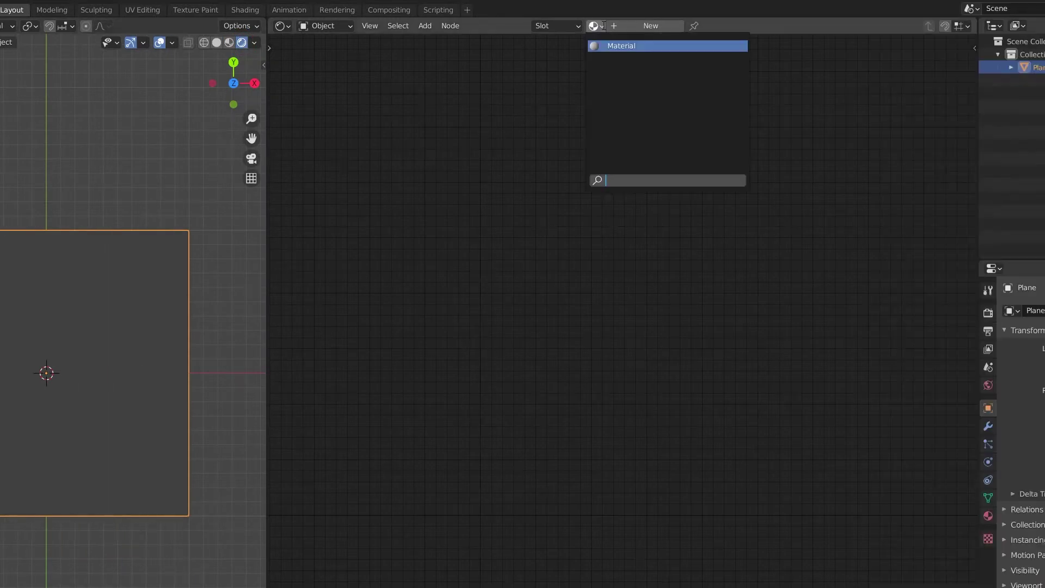
click(654, 47)
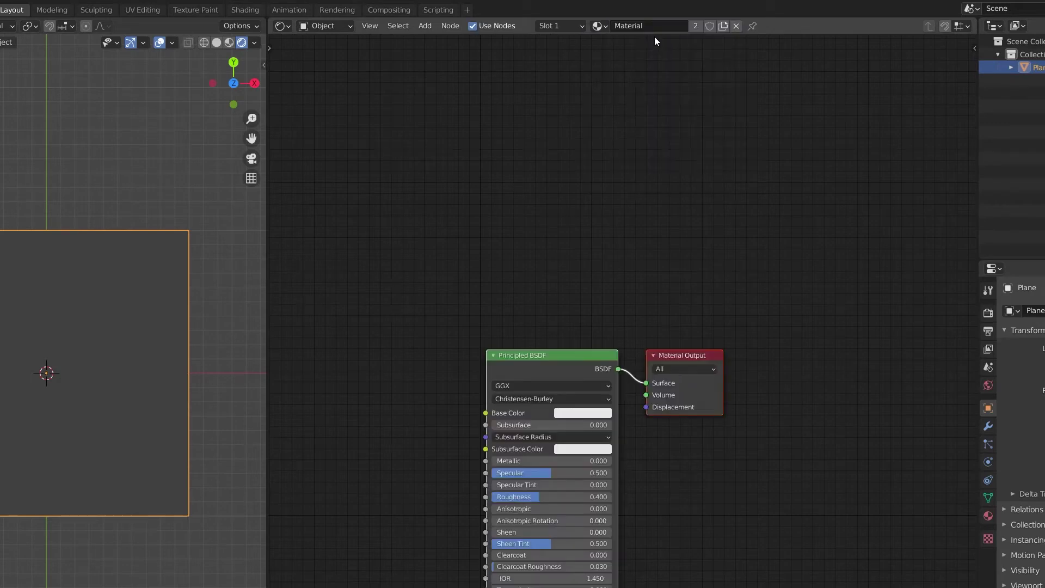
double_click(659, 28)
text(Grid)
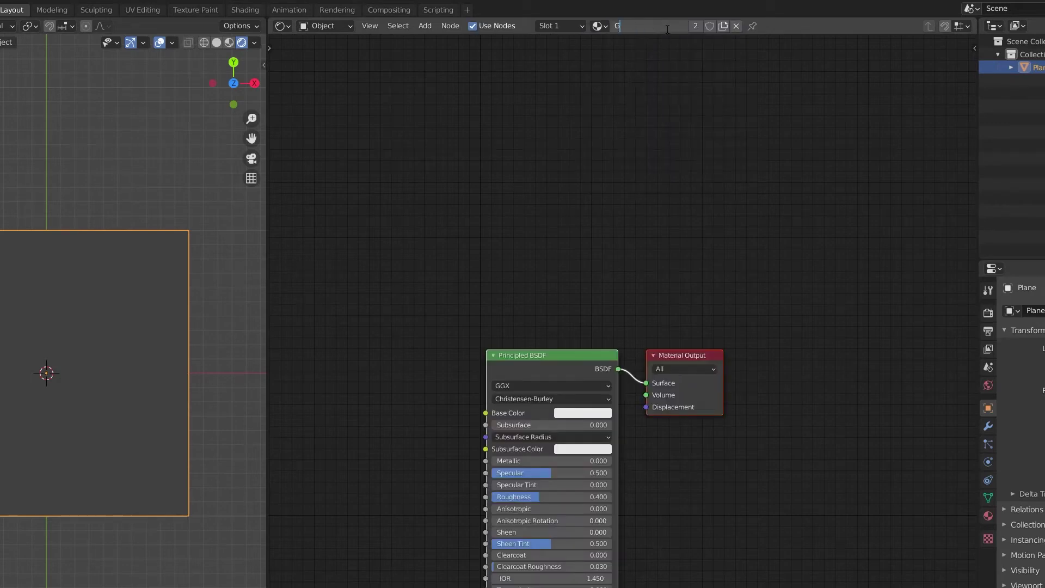
text(_A)
key(Return)
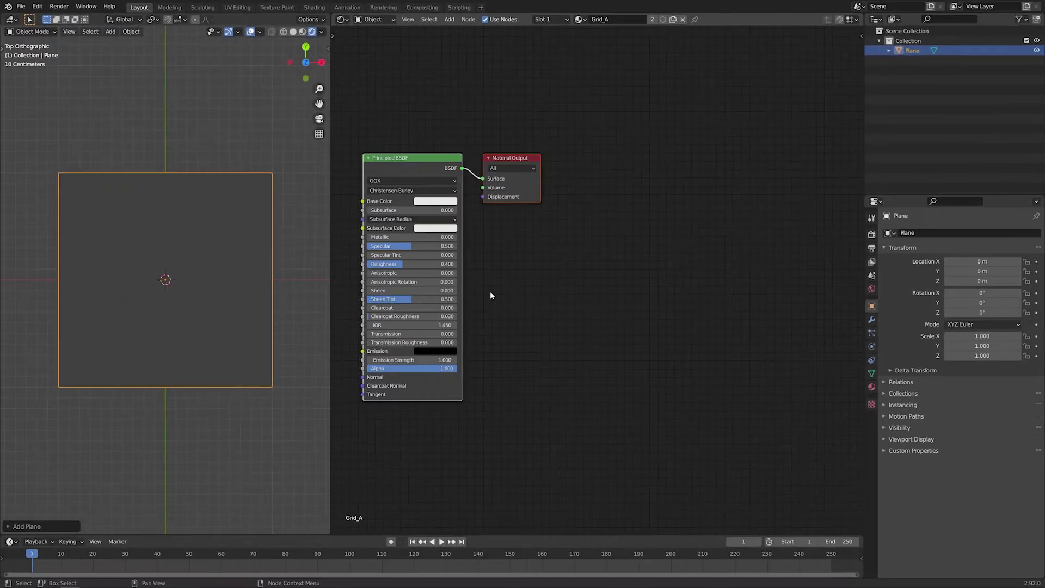
Step: Replace the Principled BSDF with a Texture Coordinate node whose UV output feeds the Material Output's Surface input
click(434, 169)
key(x)
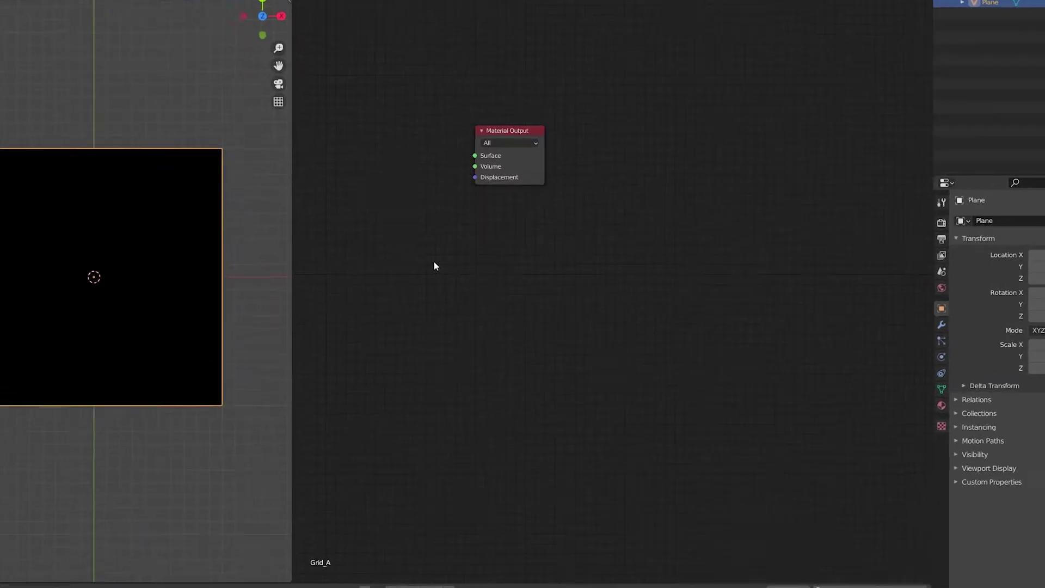
key(shift+a)
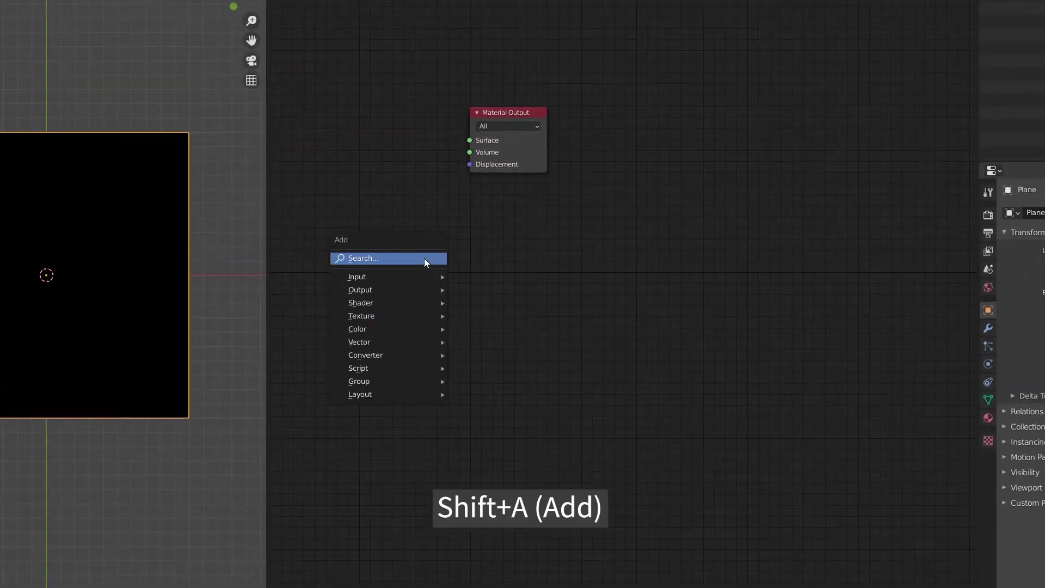
mouse_move(419, 278)
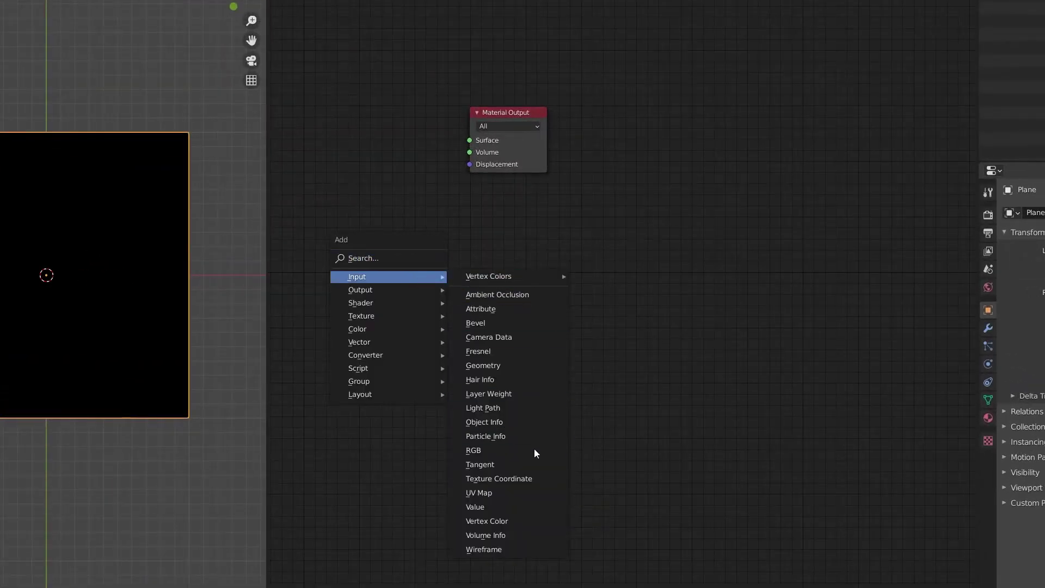
click(530, 479)
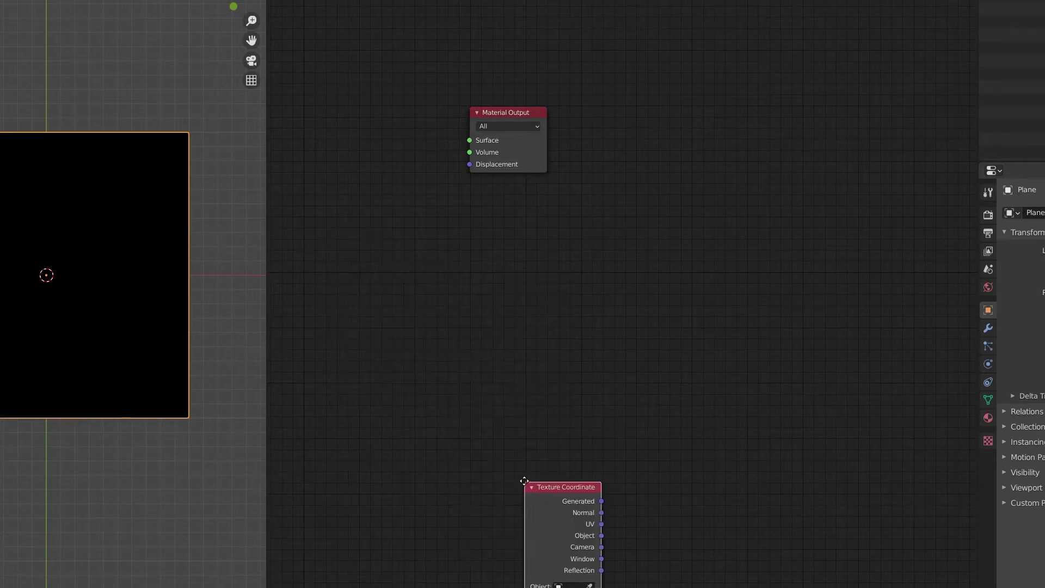
click(306, 107)
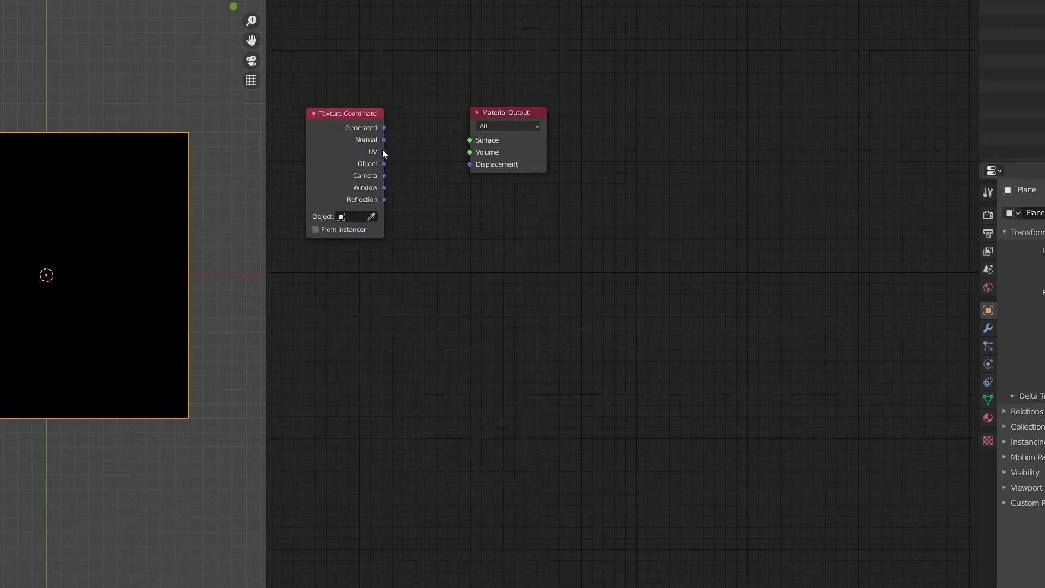
drag(459, 139, 469, 141)
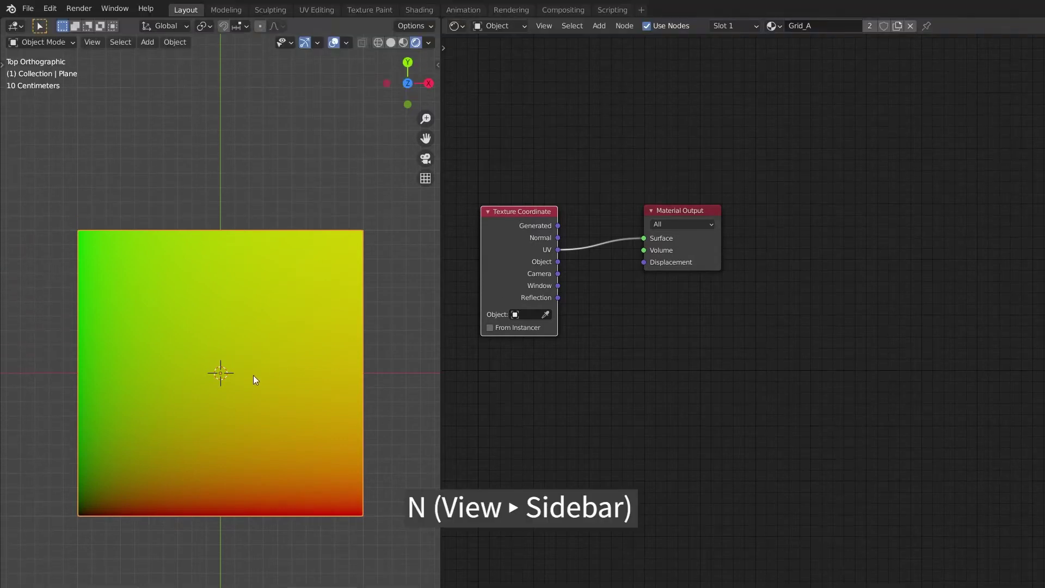
Step: Insert a Mapping node into the link between the Texture Coordinate's UV output and the Material Output
key(n)
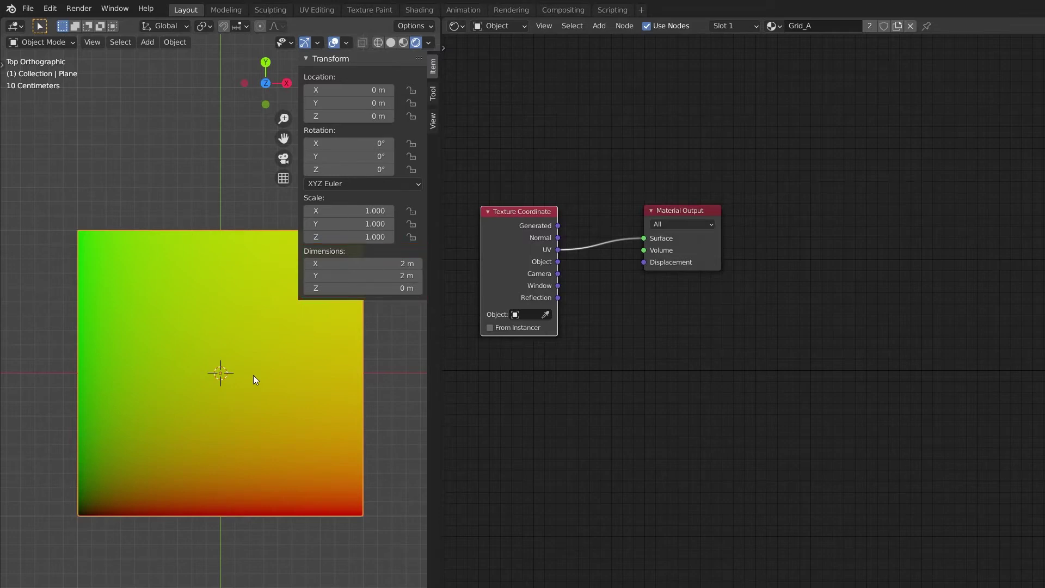
key(n)
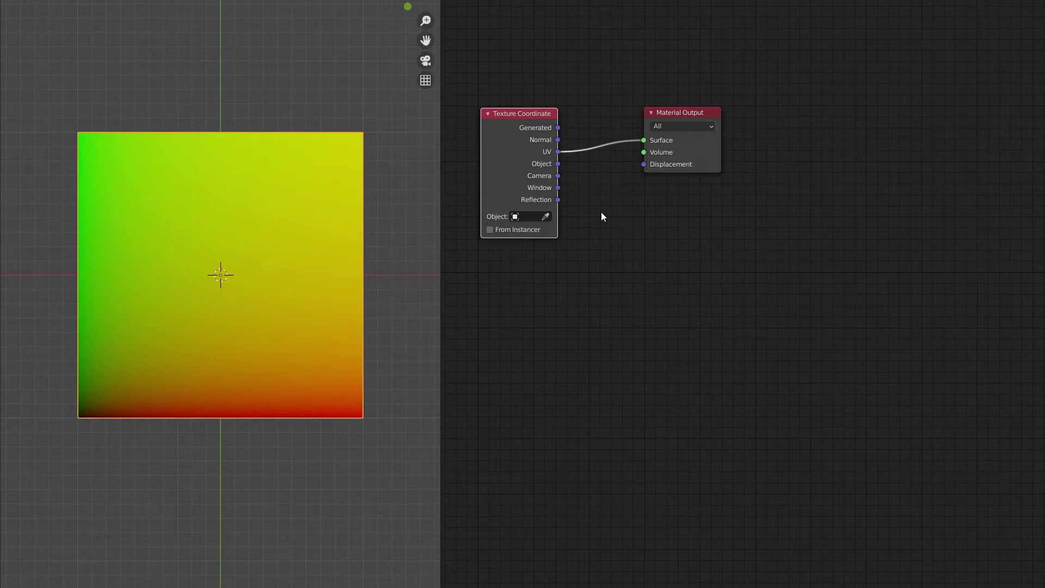
key(shift+a)
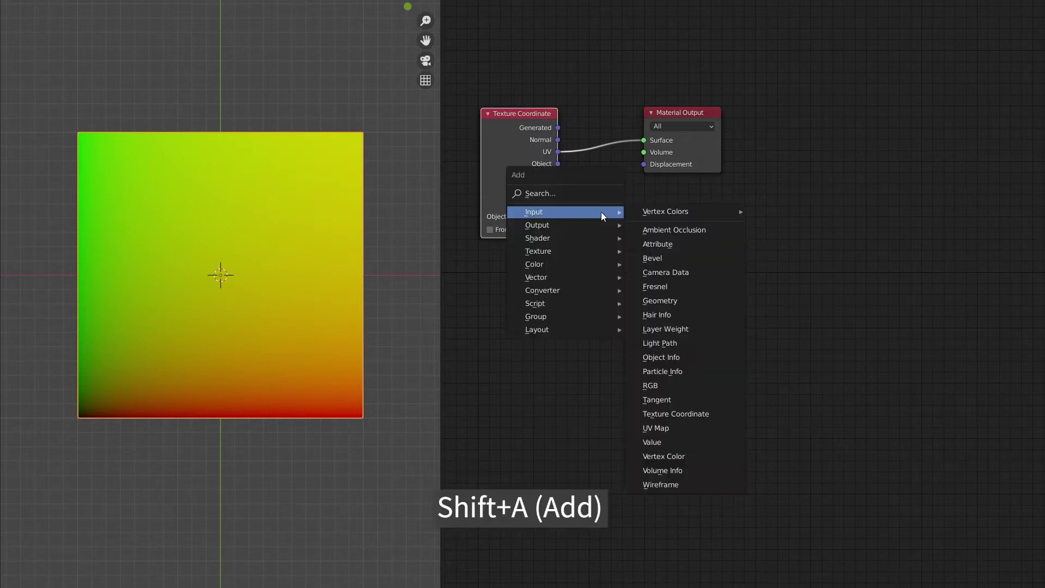
mouse_move(579, 276)
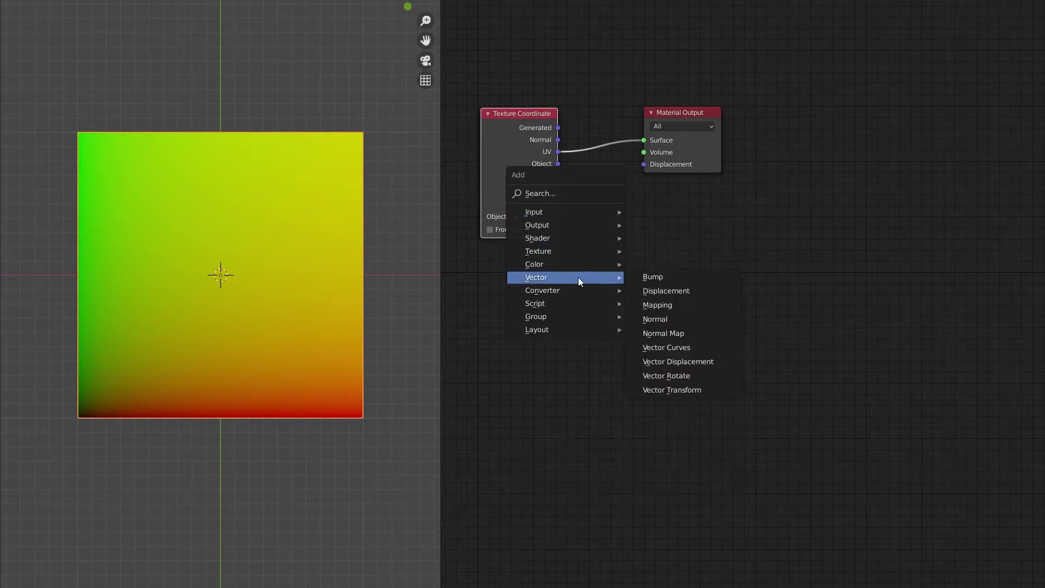
click(659, 306)
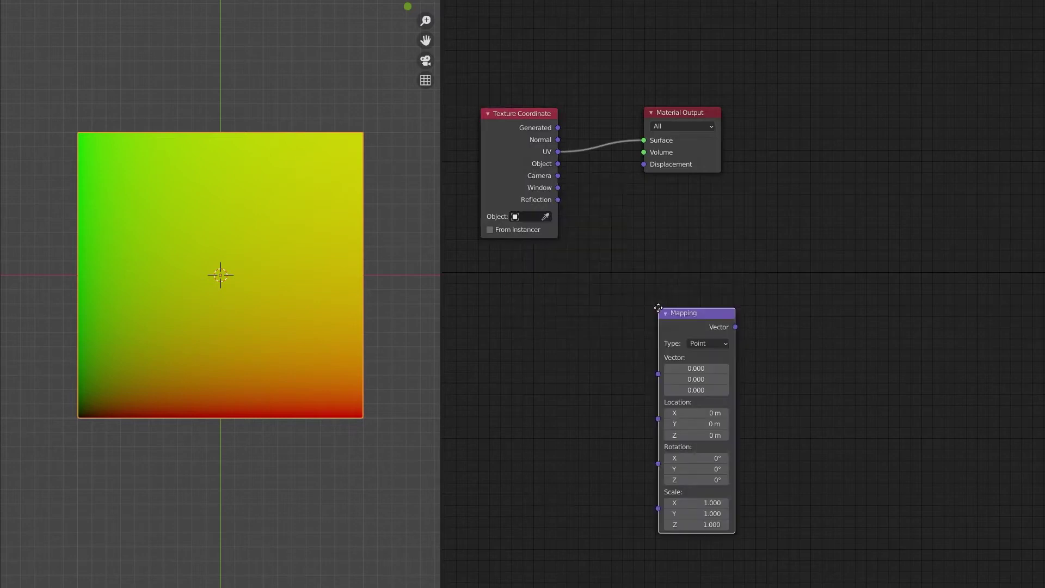
click(568, 111)
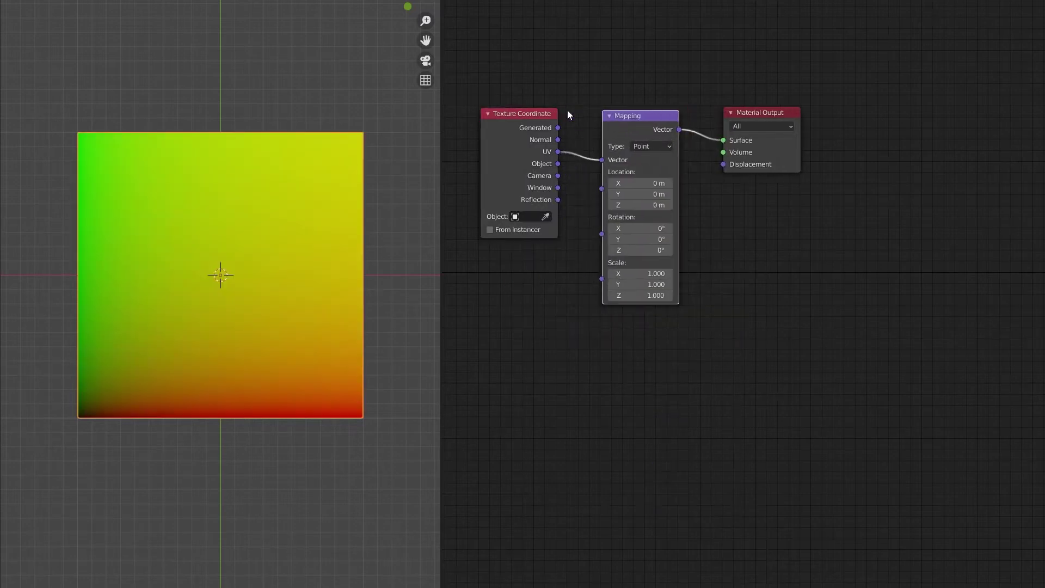
Step: Insert a Separate XYZ node between Mapping and Material Output, passing X to Surface, and space the node row evenly
click(749, 294)
key(shift+a)
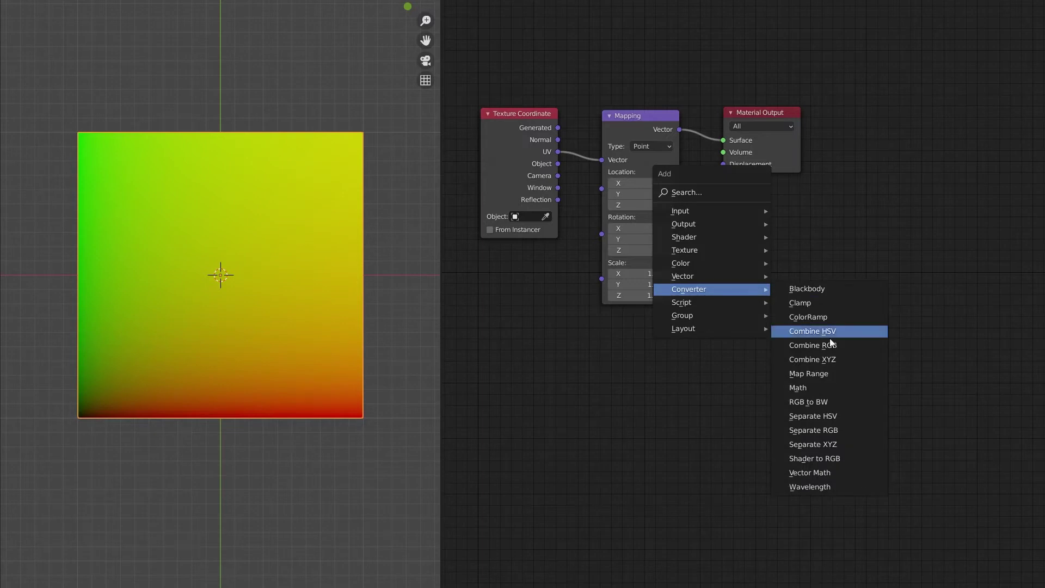
click(838, 442)
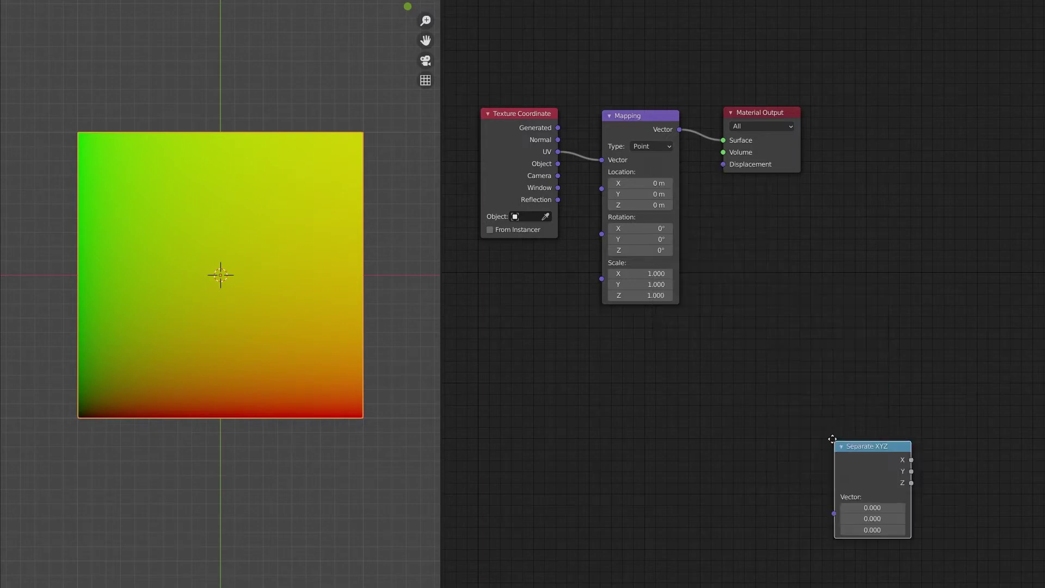
click(729, 116)
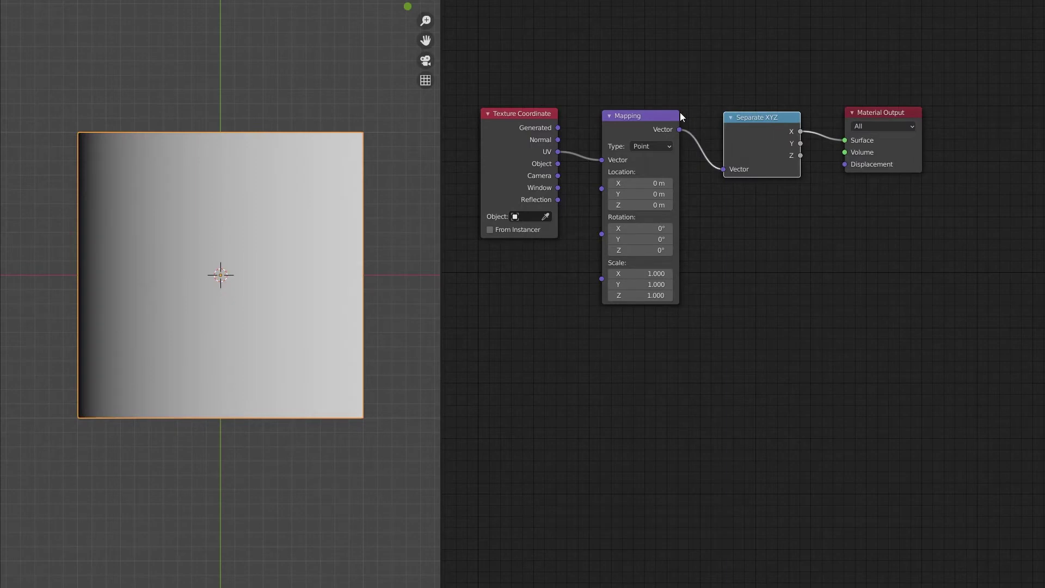
key(a)
key(shift+equal)
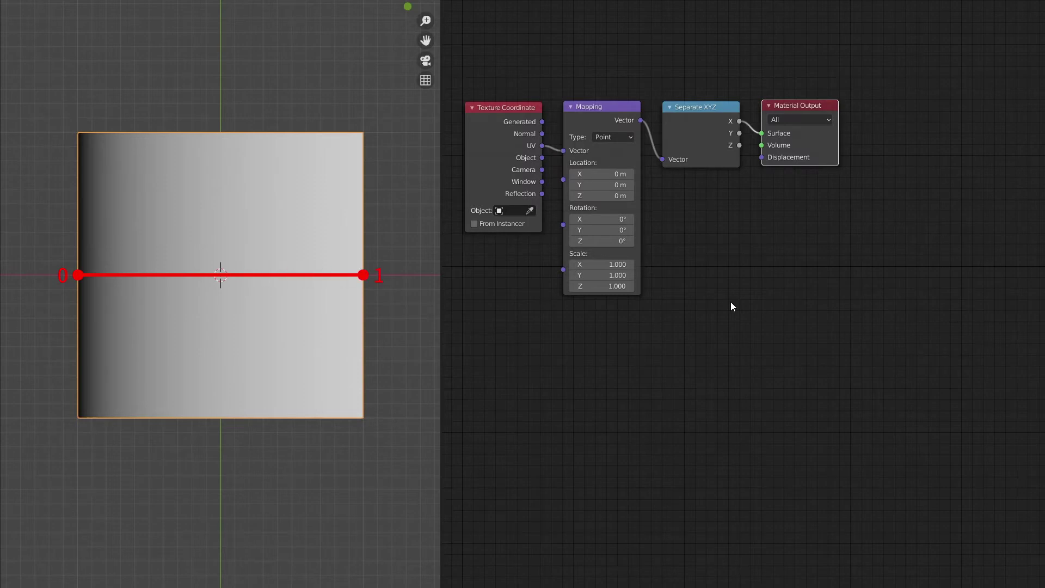
click(732, 303)
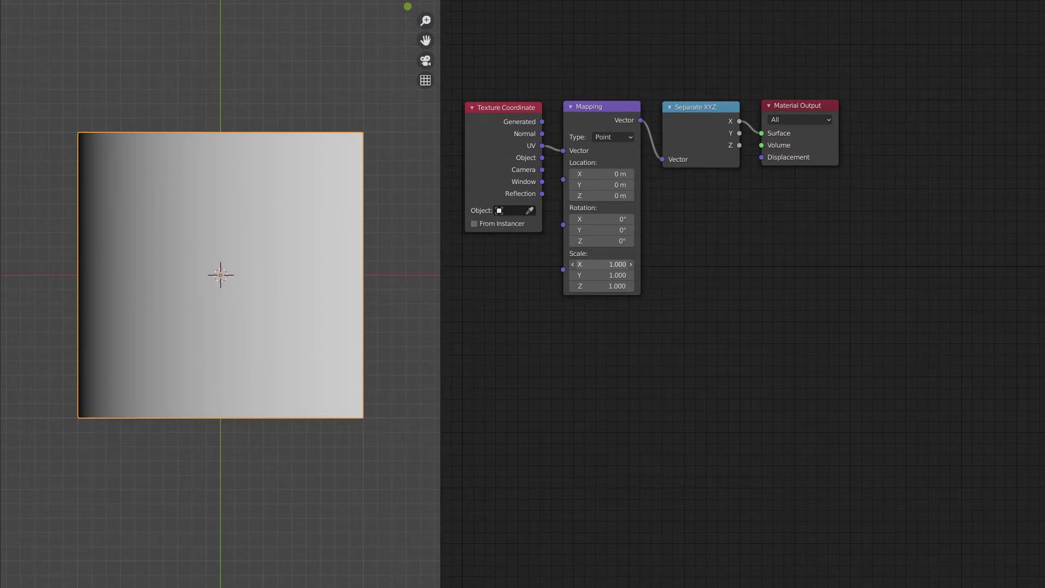
Step: Set the Mapping node's scale to 5 on the X, Y and Z axes
drag(602, 264, 601, 286)
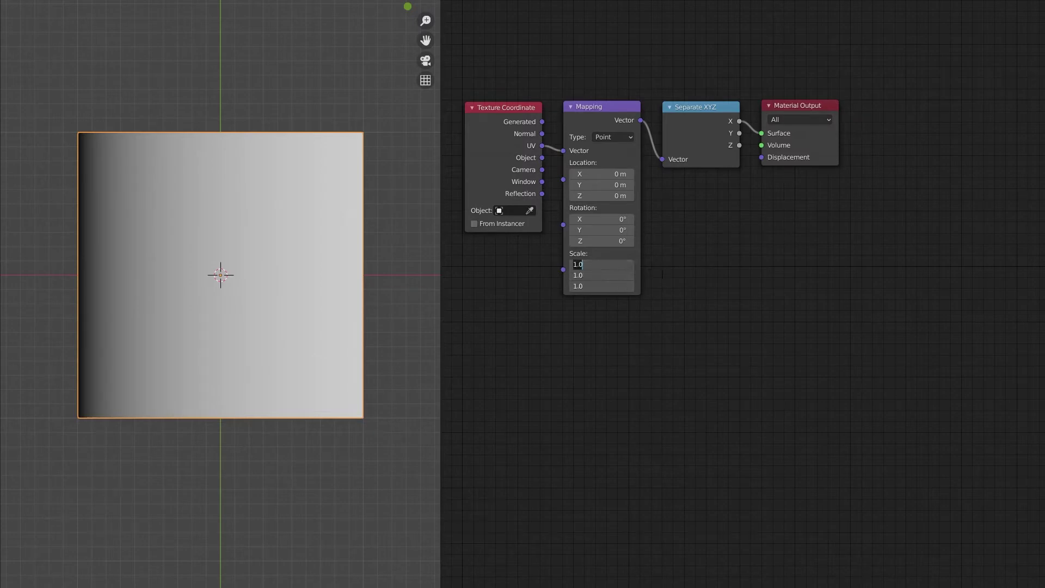
text(5)
key(Return)
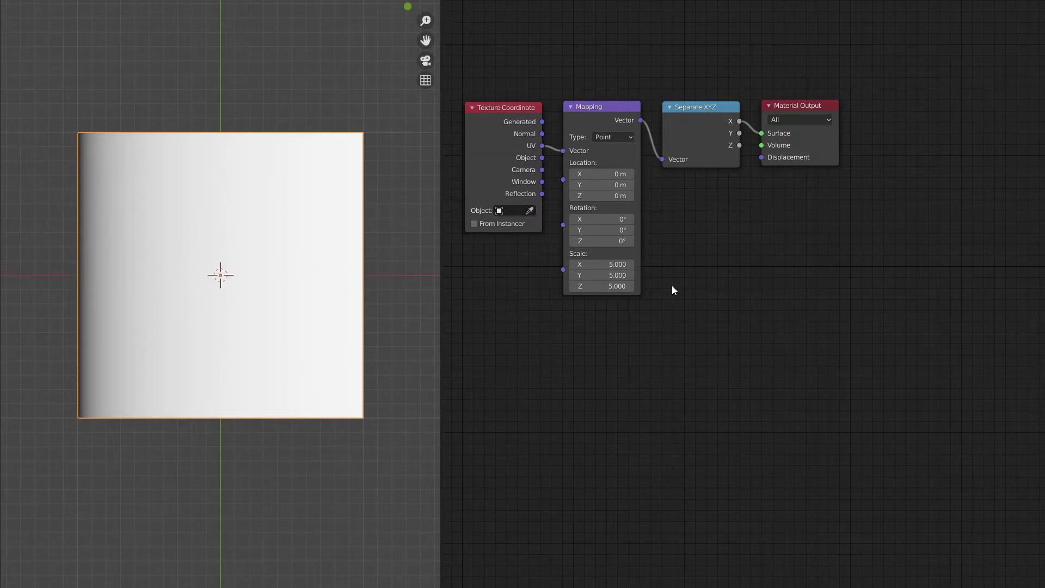
Step: Add a Math node set to Fraction and insert it between Separate XYZ's X output and the Material Output
key(shift+a)
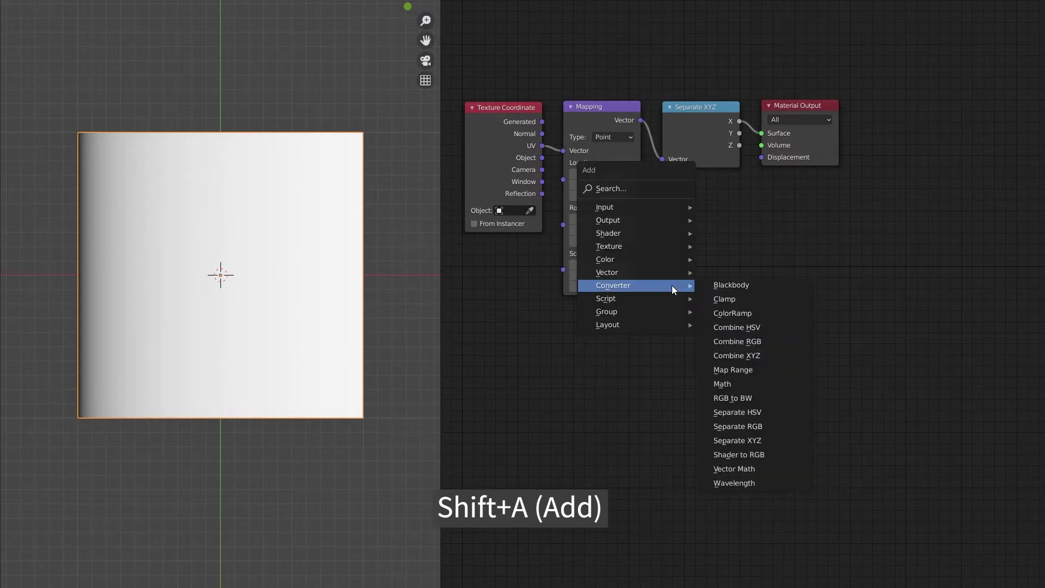
click(741, 387)
click(815, 293)
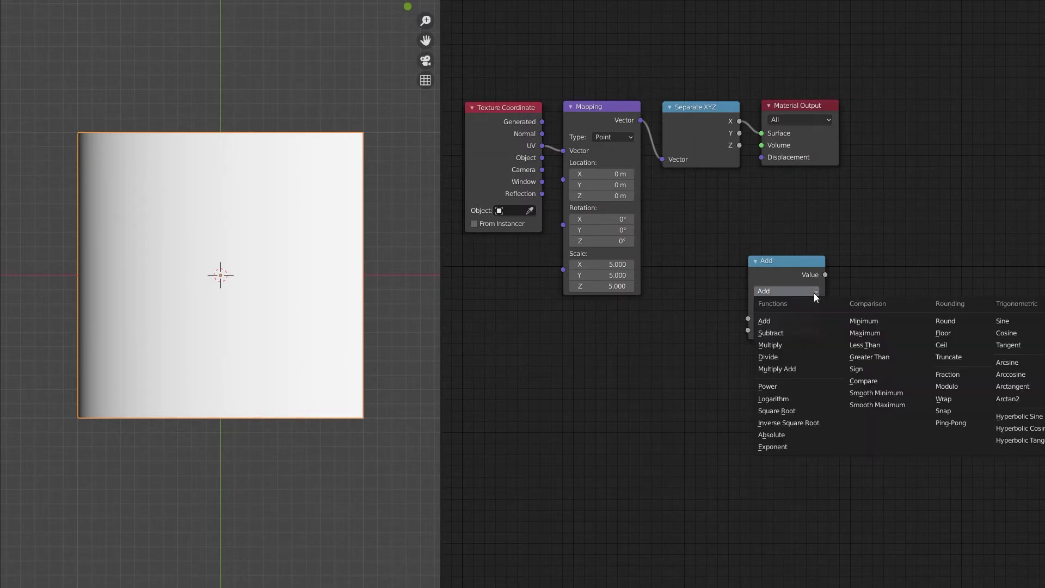
click(969, 374)
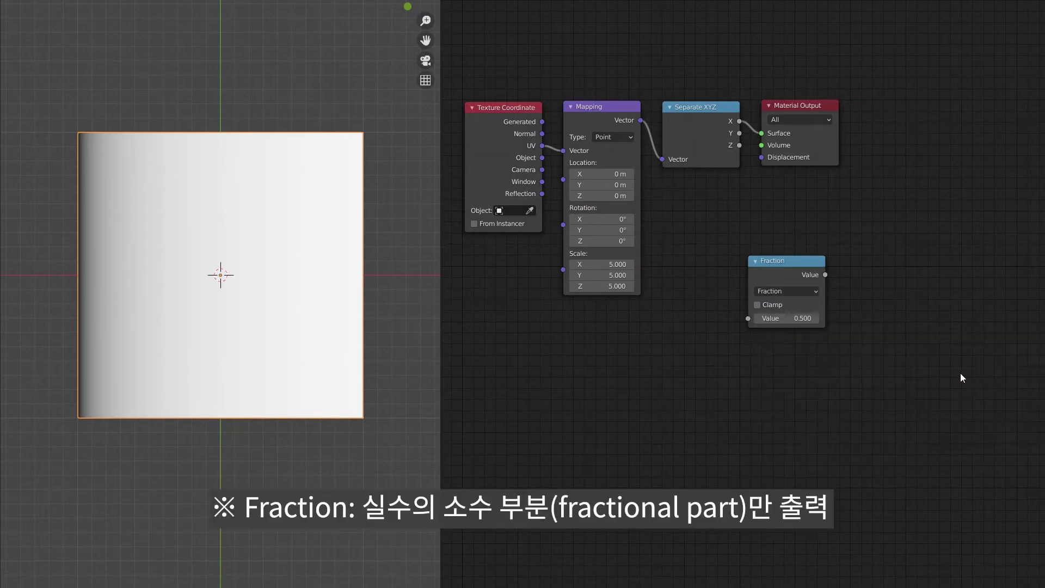
drag(804, 268, 805, 114)
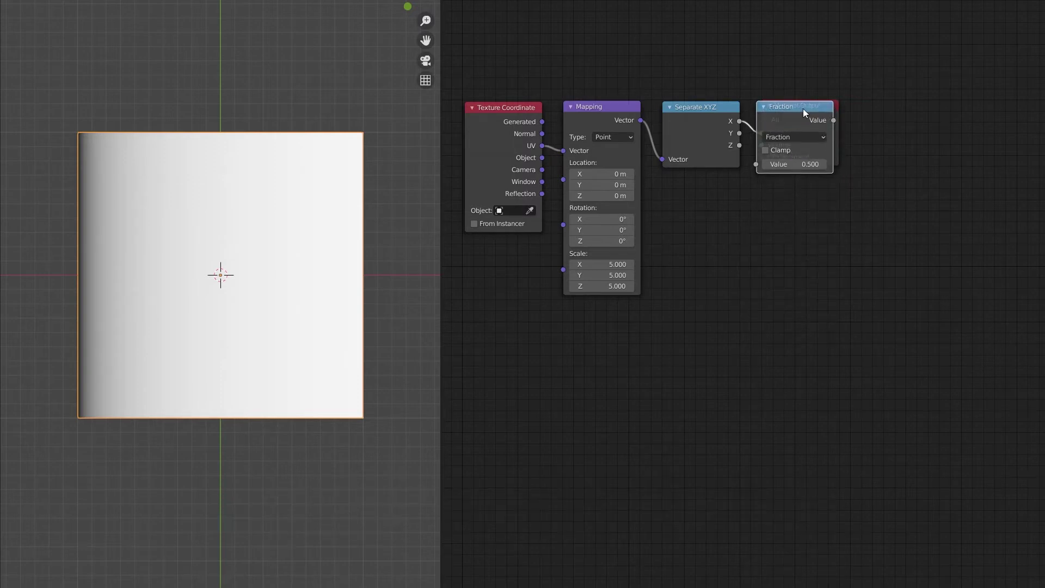
click(803, 109)
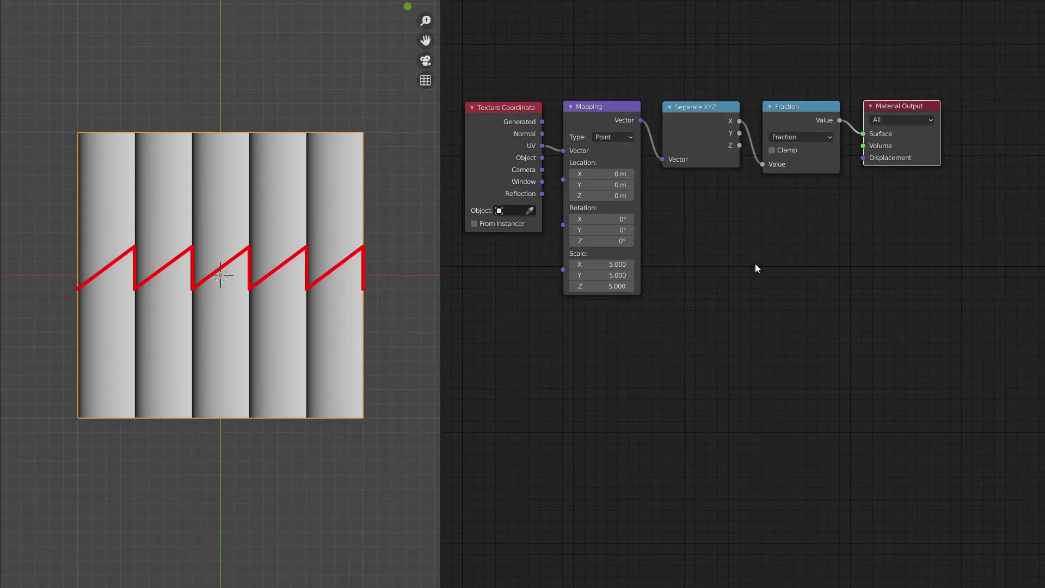
Step: Duplicate the Fraction node as Less Than with threshold 0.2 and insert it between Fraction and the Material Output
click(801, 112)
key(shift+d)
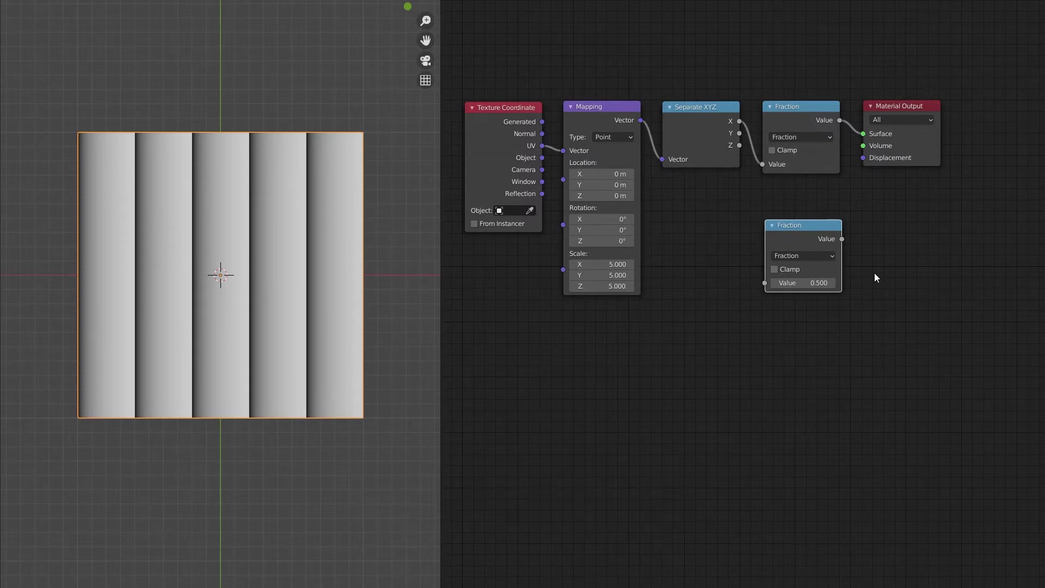
click(823, 257)
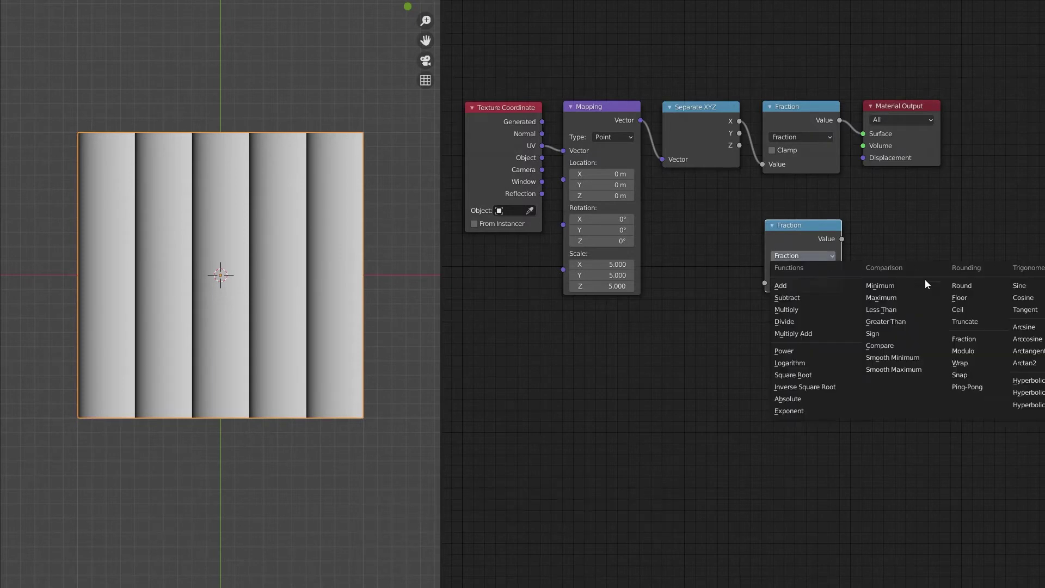
click(935, 311)
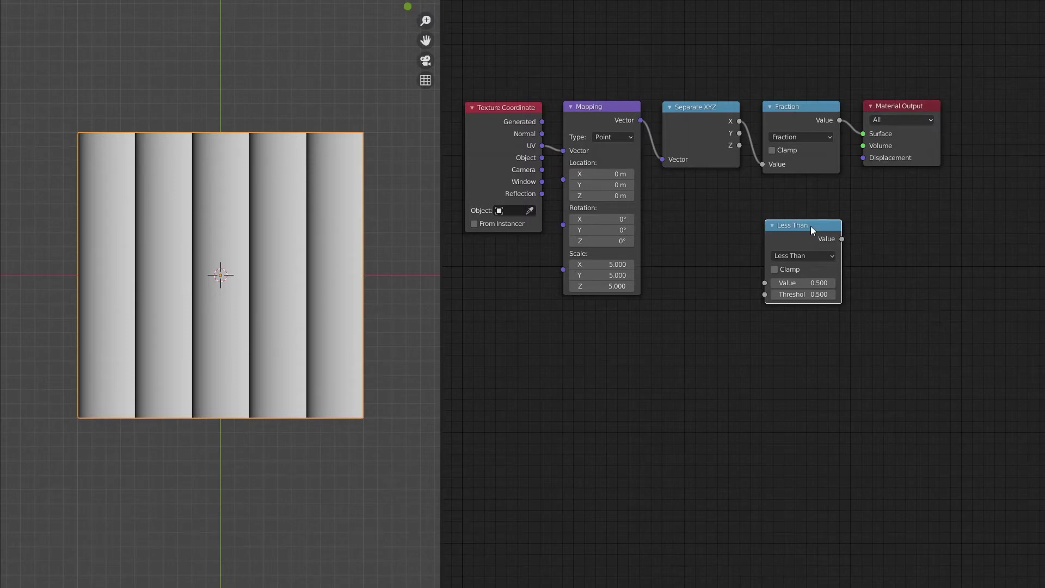
drag(811, 229, 902, 109)
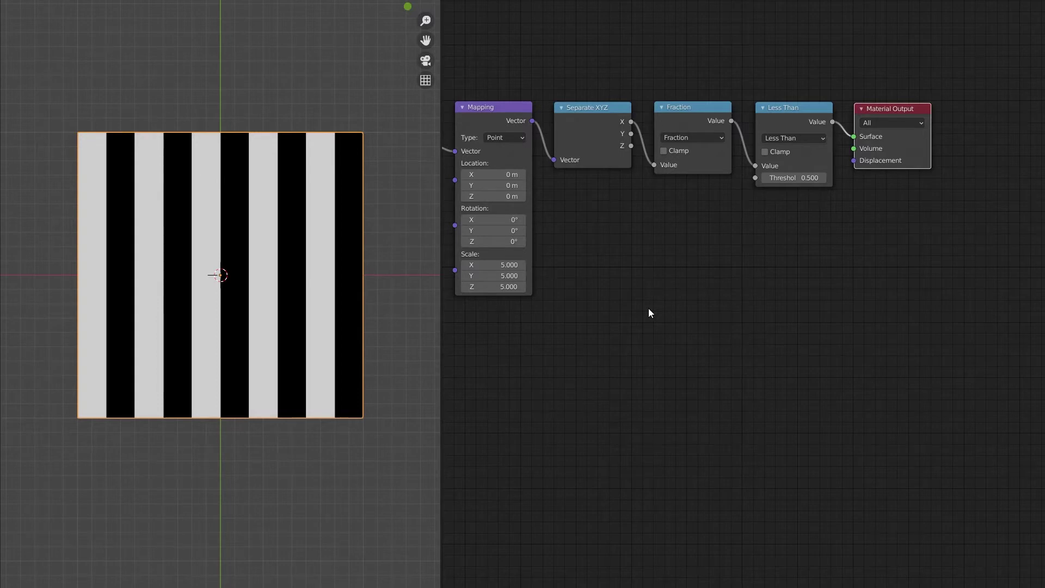
click(796, 179)
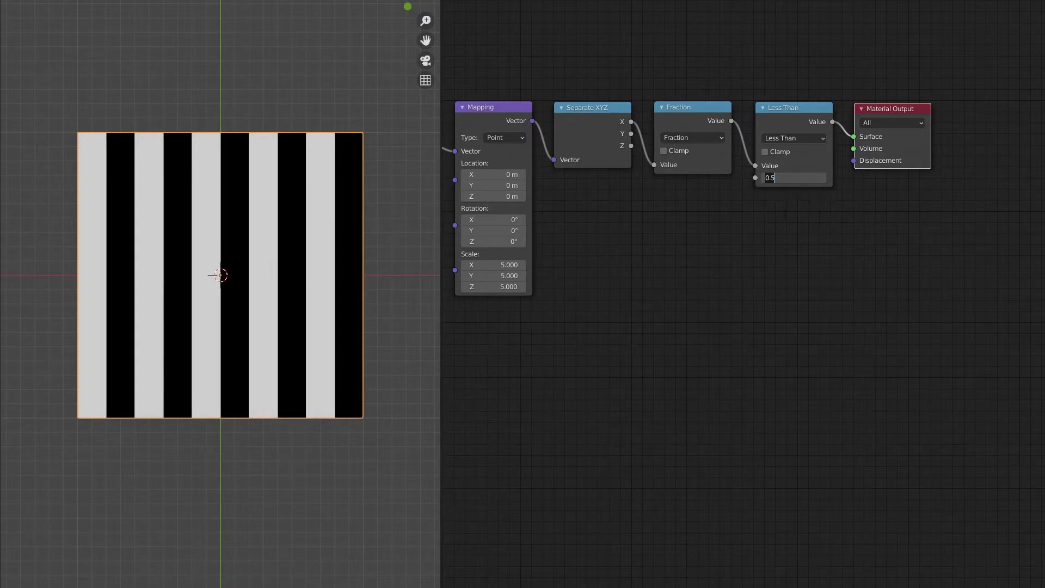
text(0.2)
key(Return)
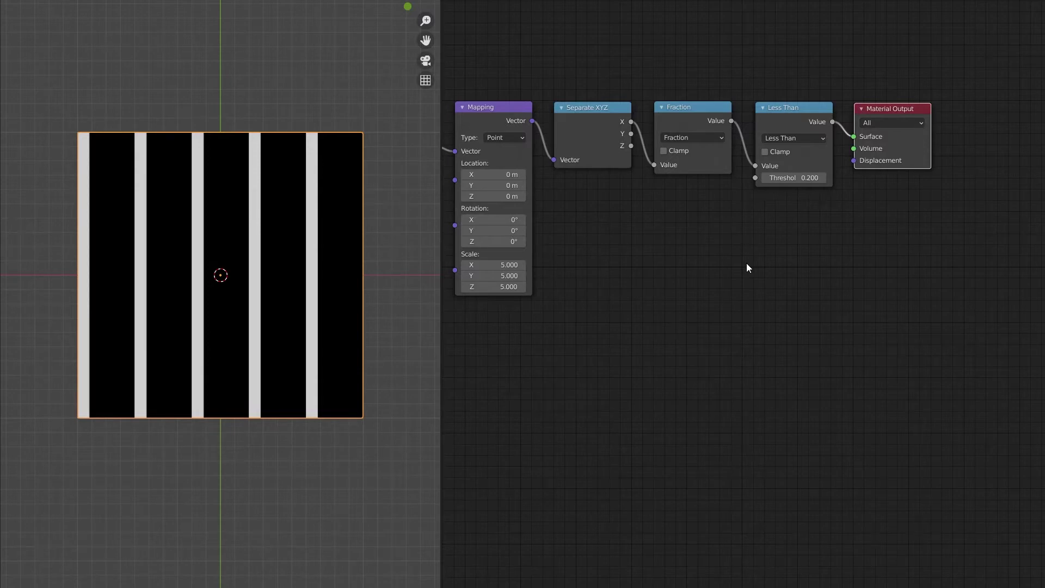
Step: Duplicate the Less Than node as Add with second value 0.1 and insert it between Separate XYZ and Fraction
click(794, 122)
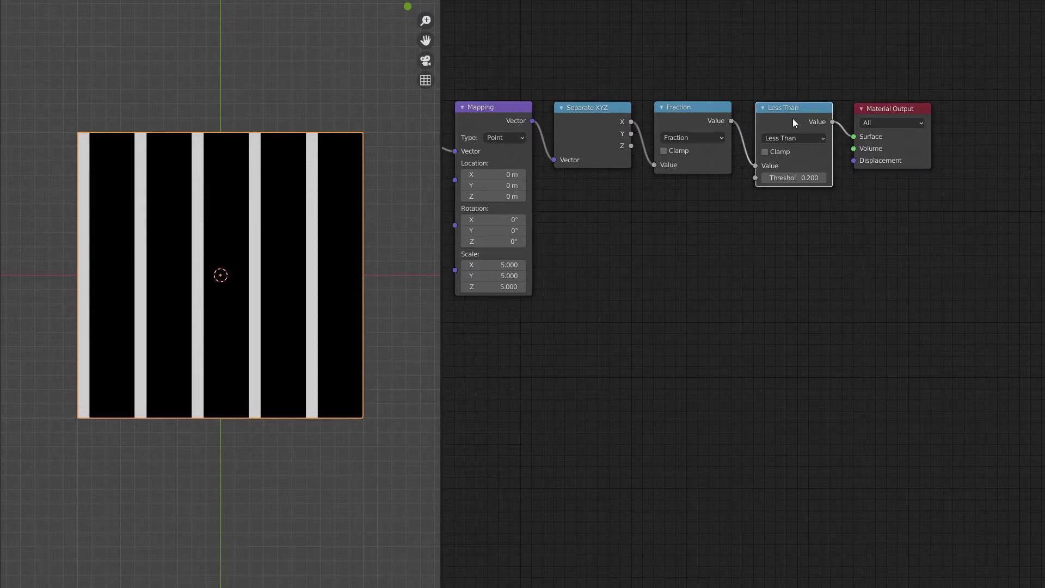
key(shift+d)
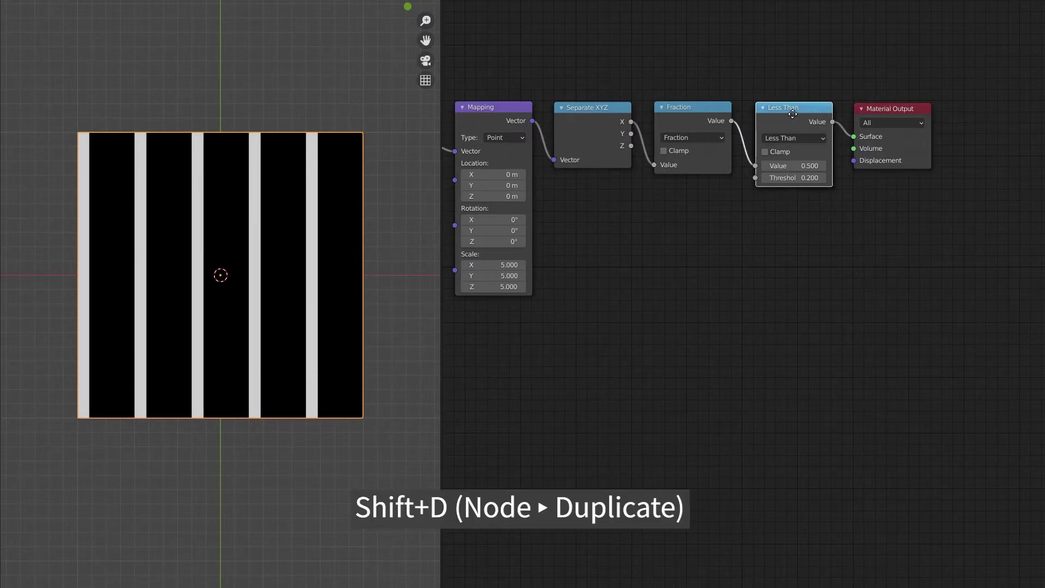
click(788, 224)
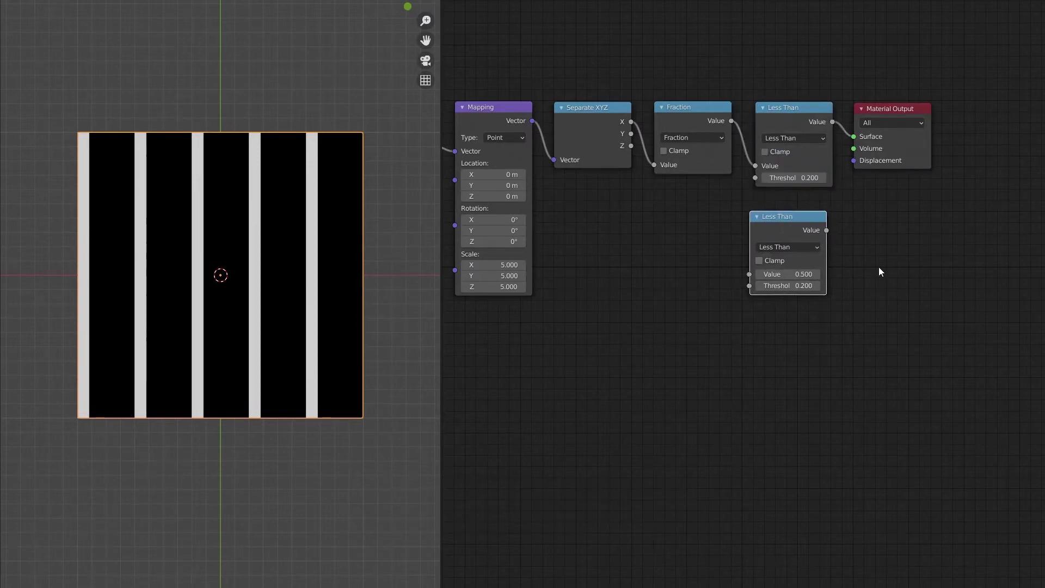
click(802, 251)
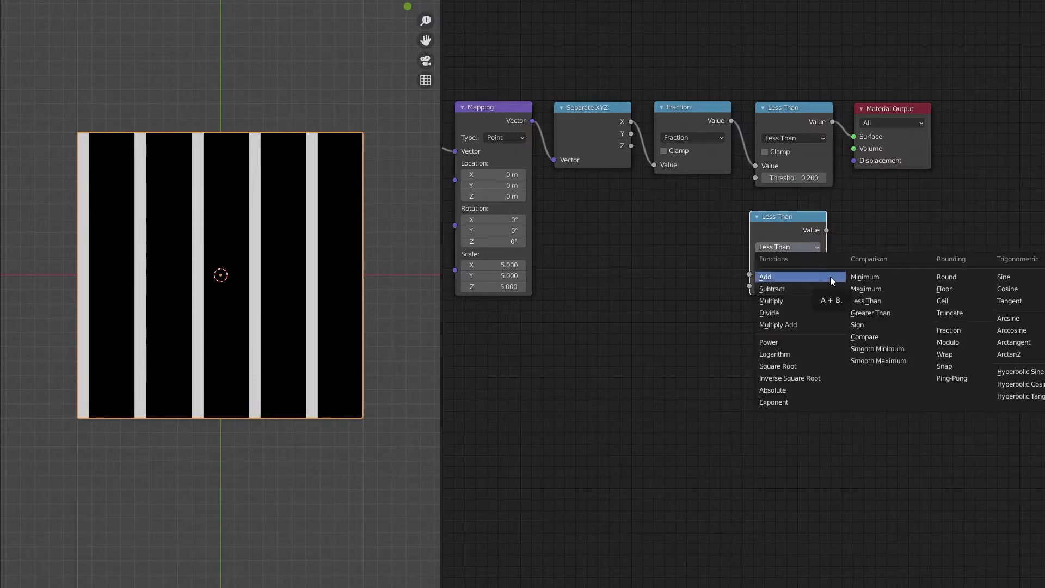
click(830, 277)
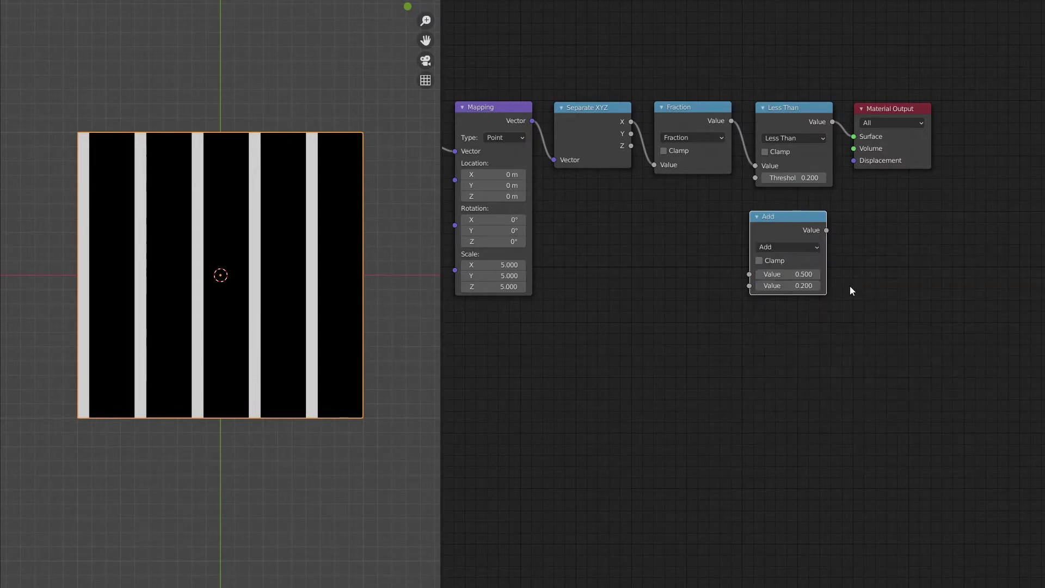
double_click(814, 287)
text(0.1)
key(Return)
drag(805, 220, 693, 112)
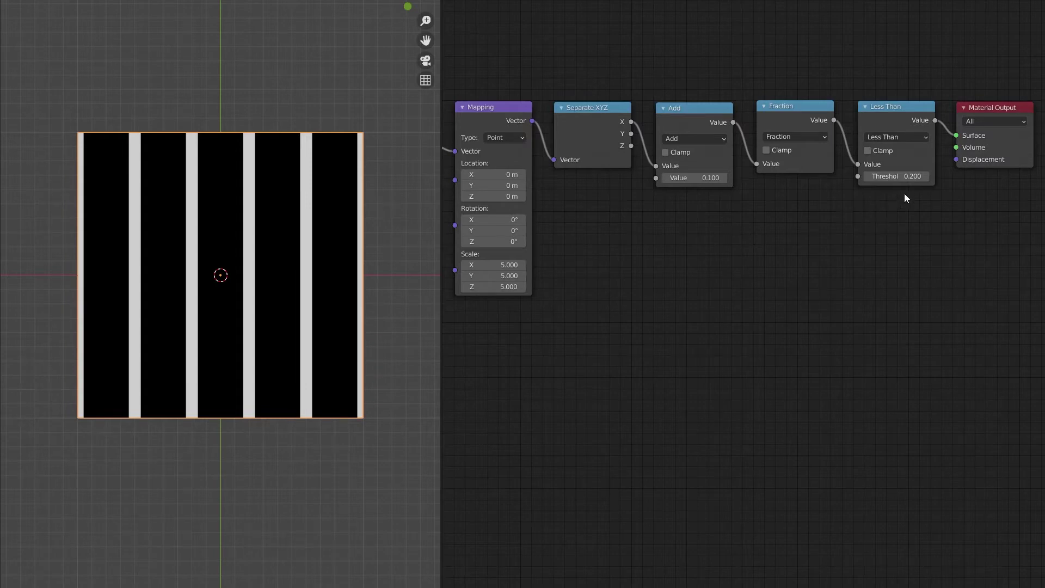
Step: Set the Less Than threshold to 0.4 and the Add node's value to 0.2
click(896, 176)
text(0.4)
key(Return)
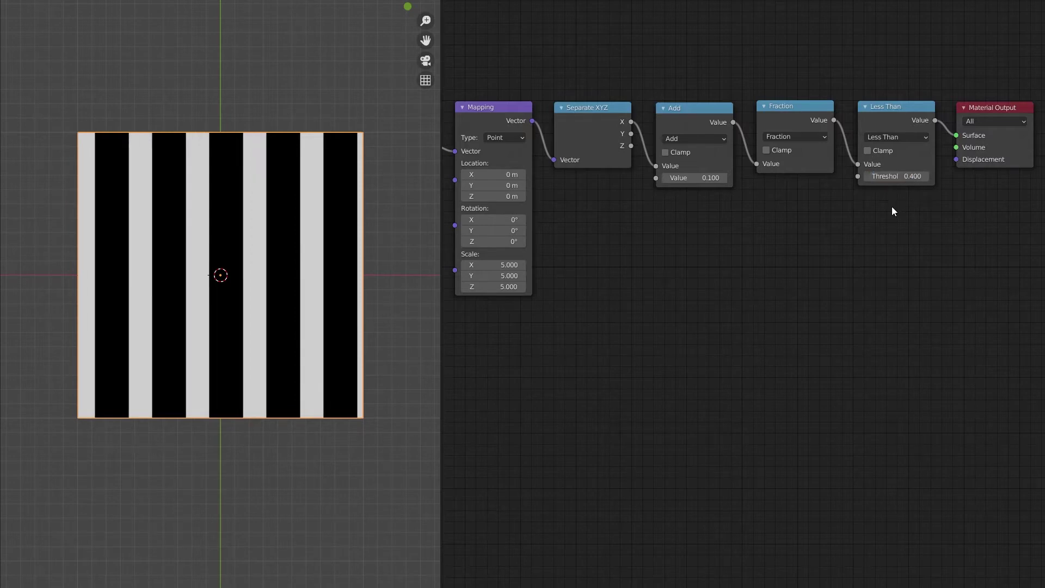
click(696, 178)
text(0.2)
key(Return)
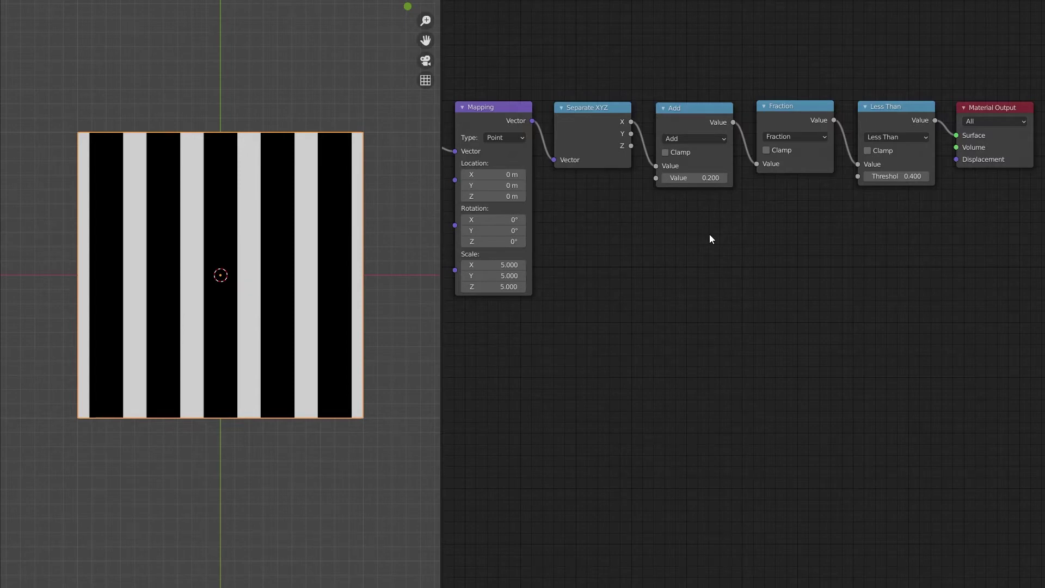
Step: Add a Value input node and place it below the Separate XYZ node
key(shift+a)
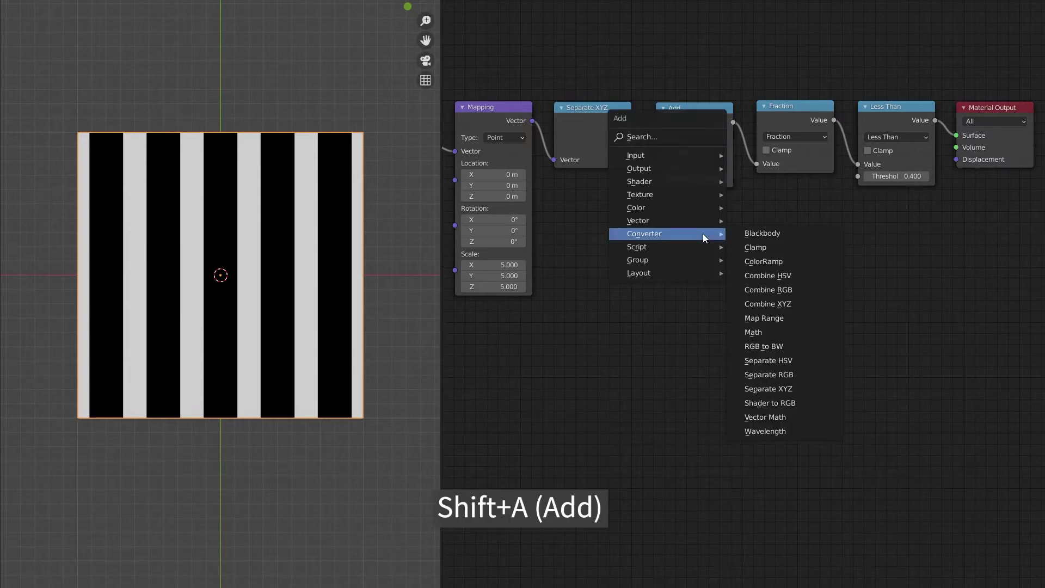
mouse_move(706, 160)
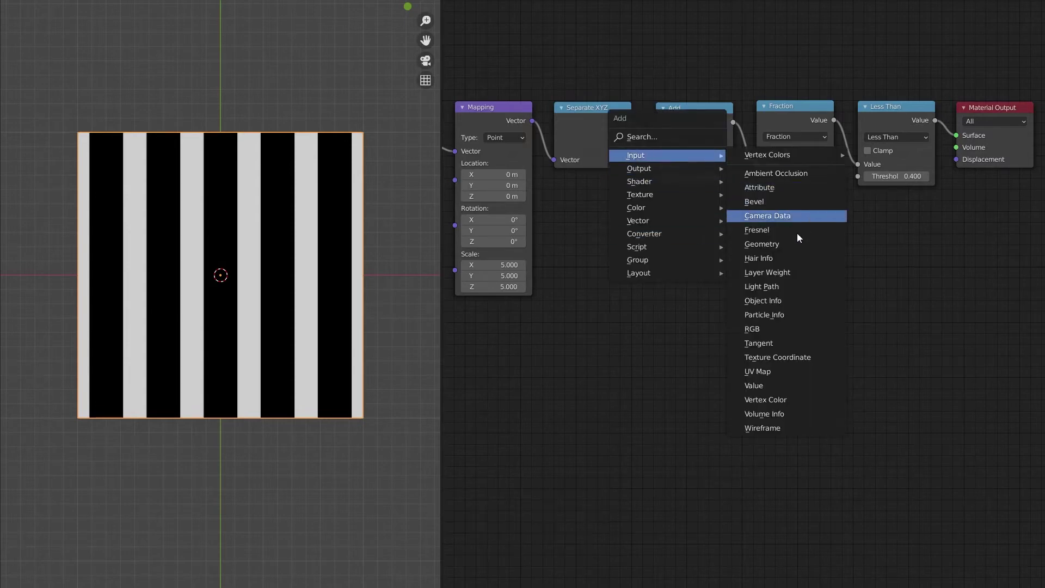
click(782, 383)
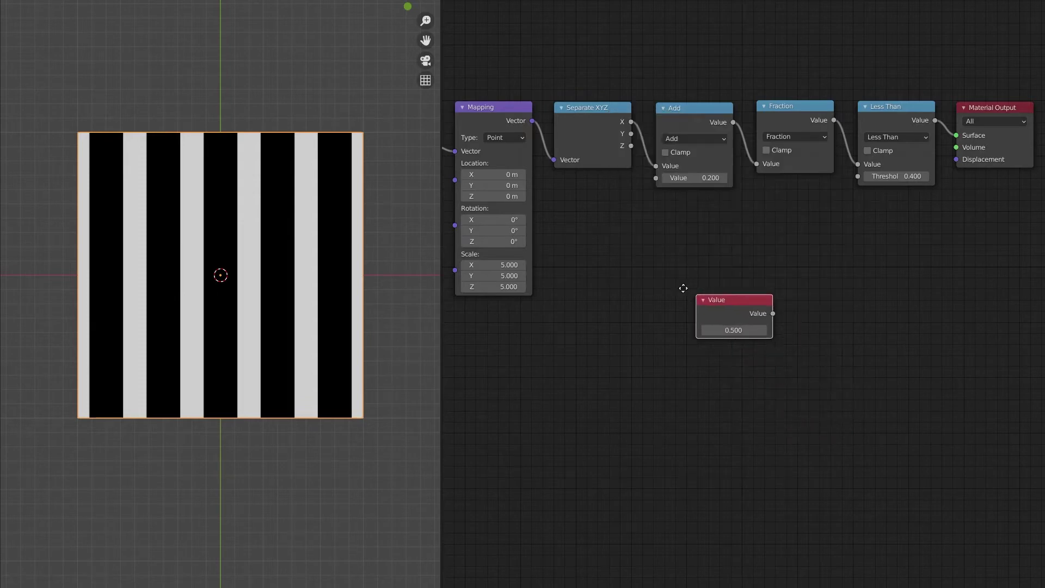
click(552, 244)
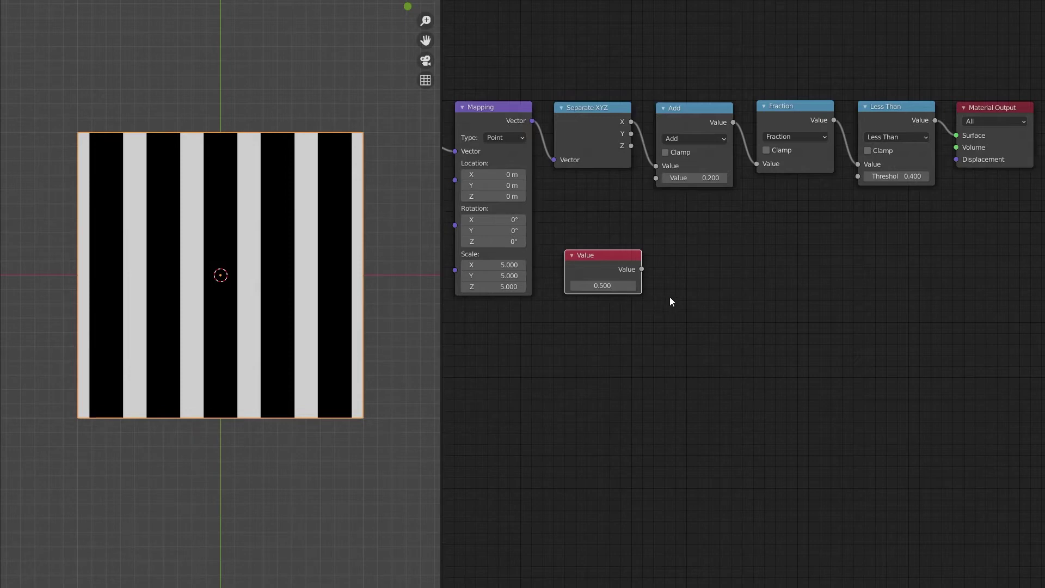
Step: Duplicate the Add node beside the Value node, change it to Divide and set its second value to 2
click(695, 111)
key(shift+d)
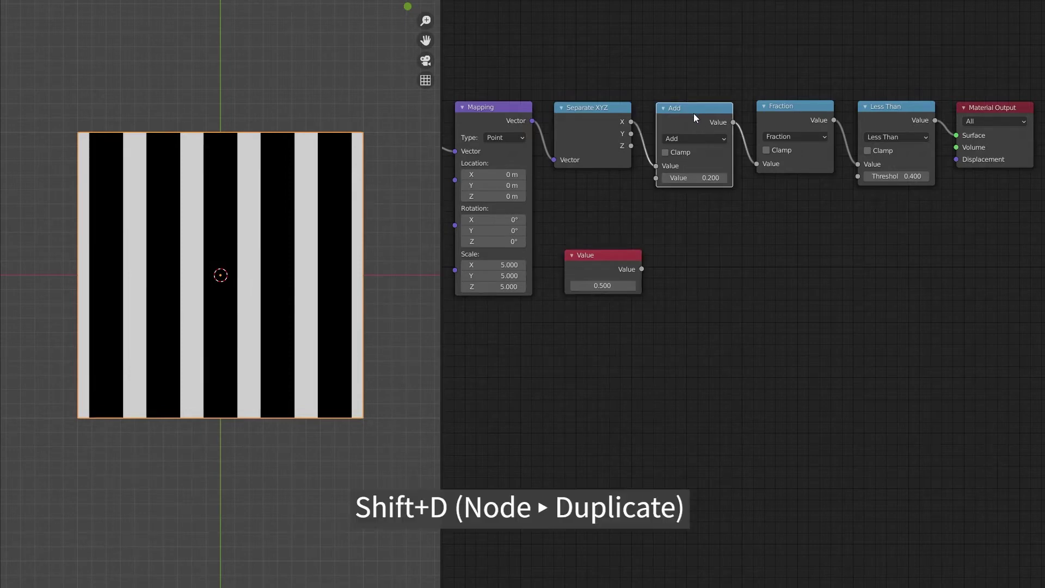
click(708, 257)
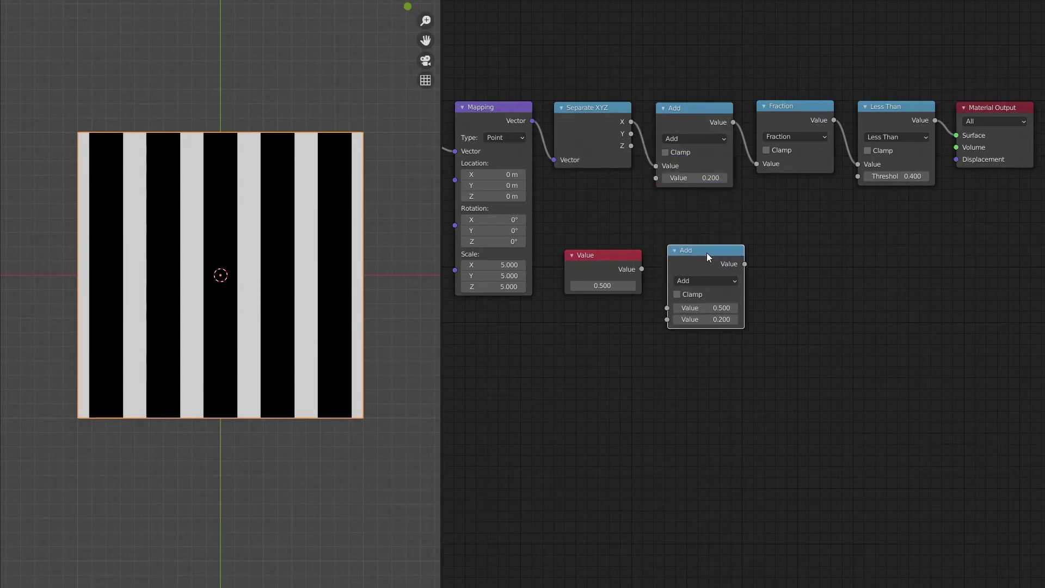
click(717, 281)
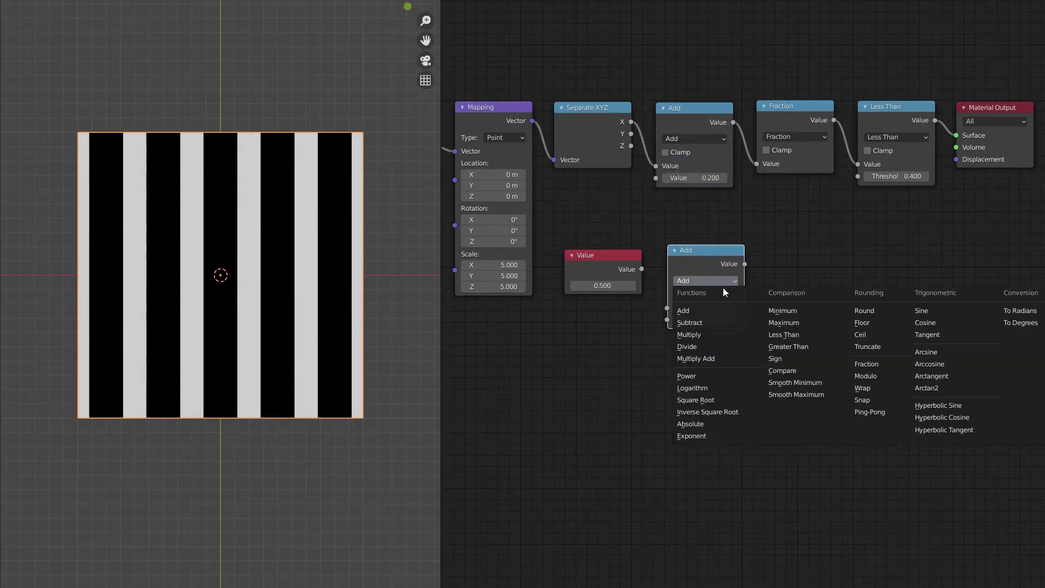
click(743, 349)
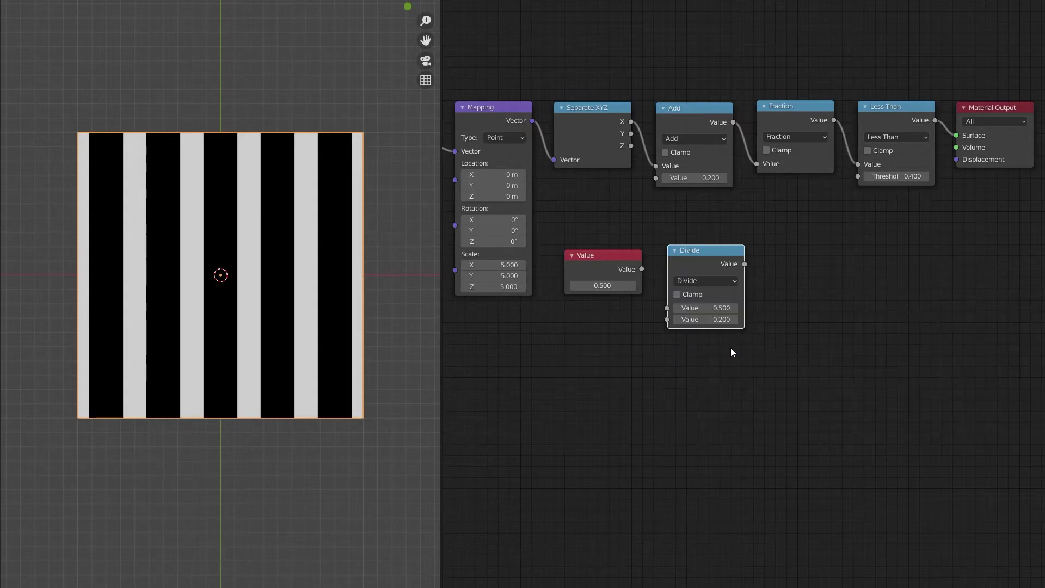
click(708, 319)
text(2)
key(Return)
Step: Set the Value node to 0.2 and link its output to the Divide node's first value
click(596, 285)
text(0.2)
key(Return)
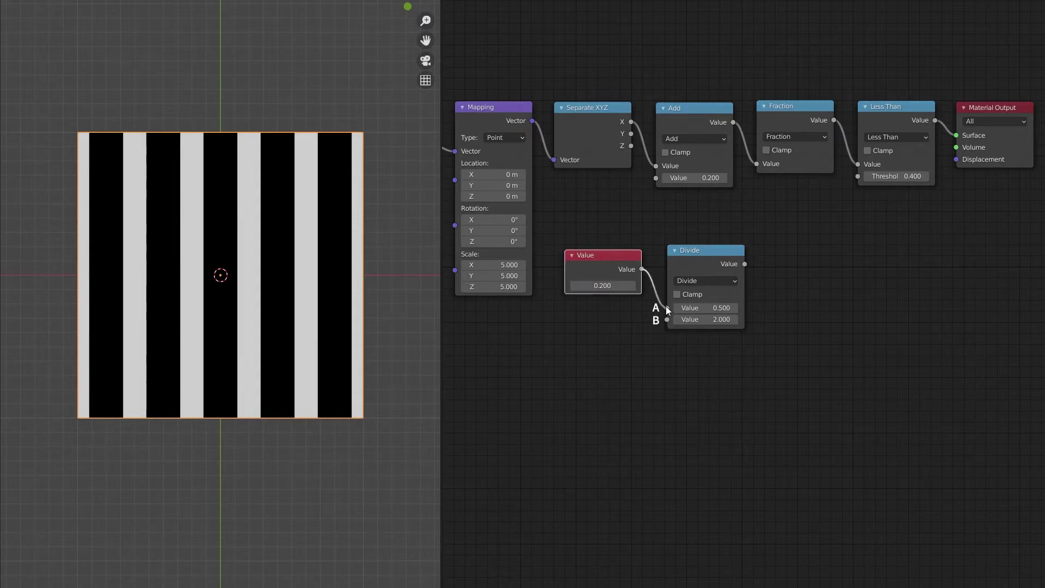
drag(665, 306, 666, 307)
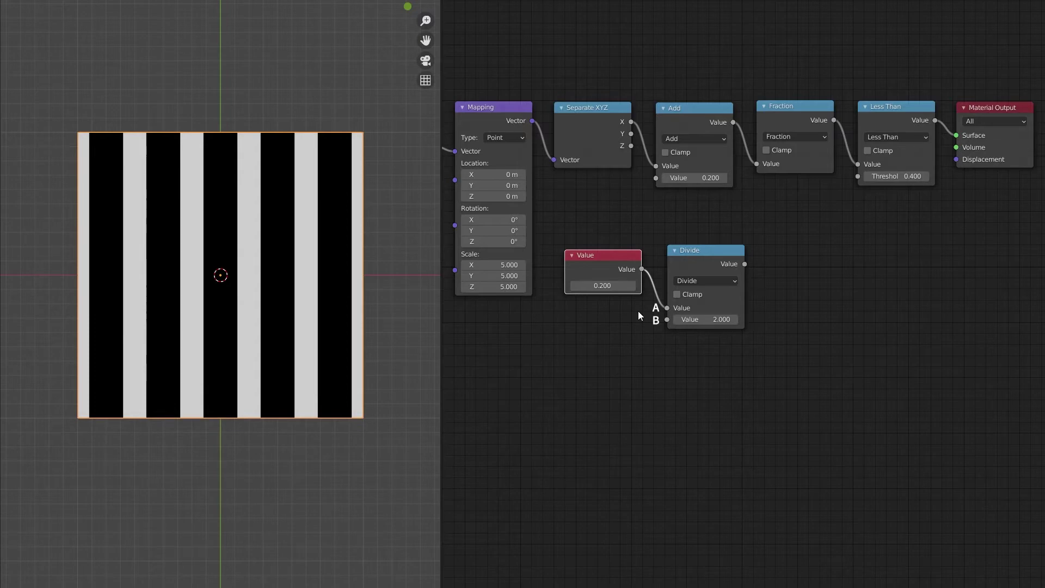
drag(744, 275, 737, 275)
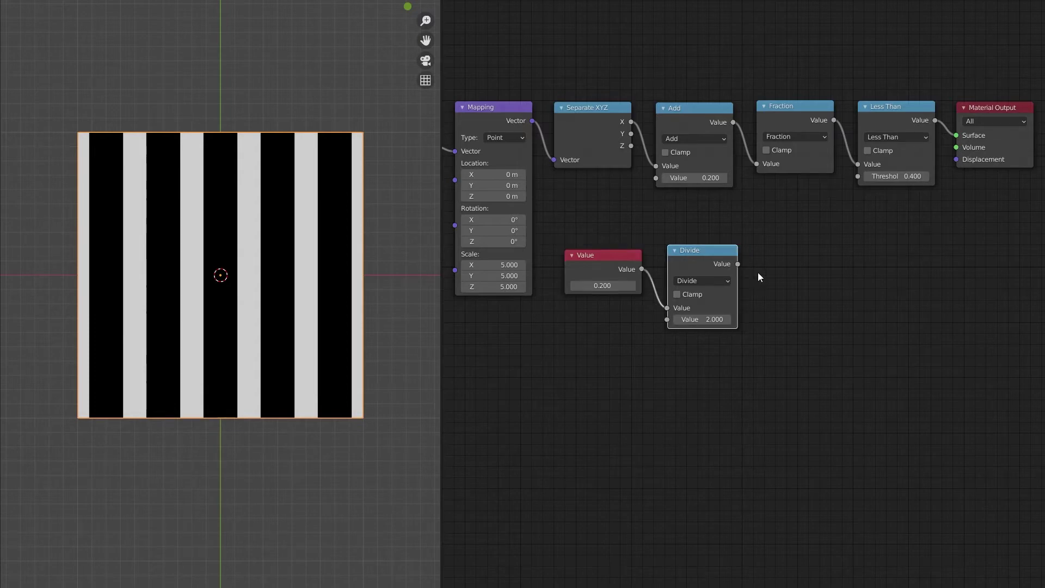
Step: Move the Value and Divide nodes below Mapping, linking Divide to Add's second value and Value to the Less Than threshold
drag(769, 233, 497, 311)
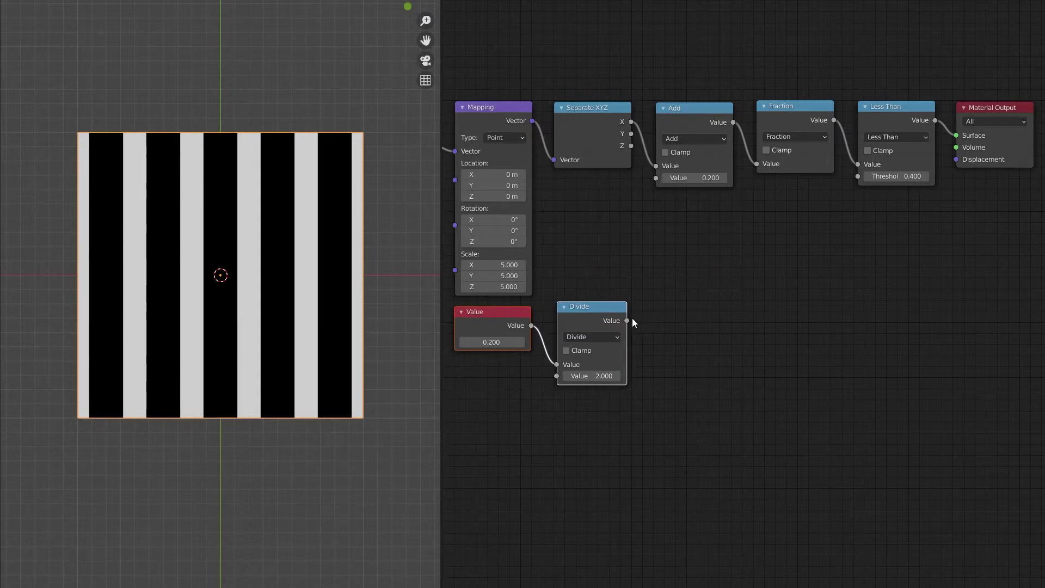
drag(627, 321, 656, 178)
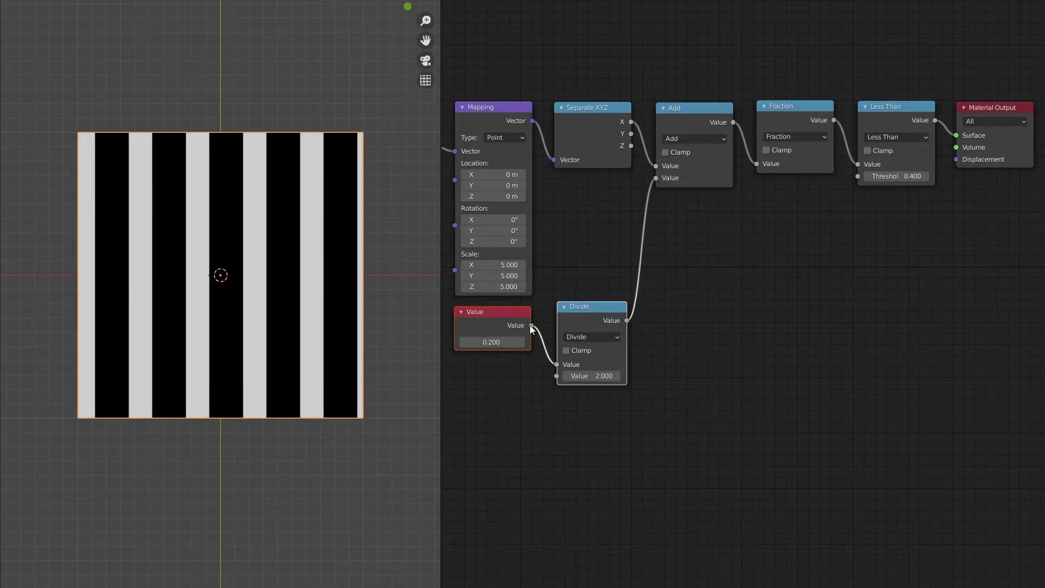
drag(531, 325, 862, 179)
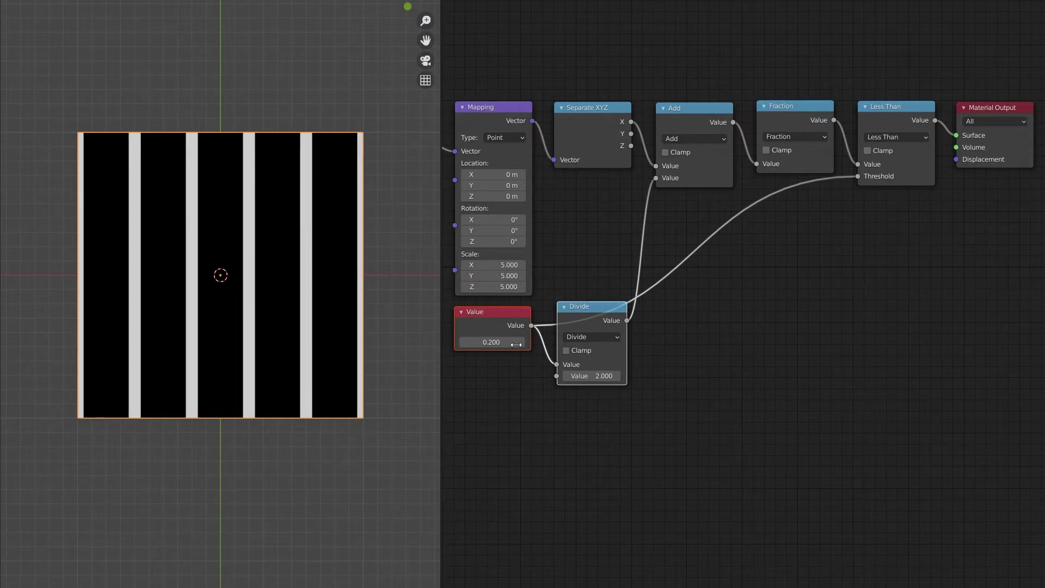
Step: Set the Value node to 0.5 and move the Divide node up beneath Separate XYZ
double_click(492, 341)
text(.5)
key(Return)
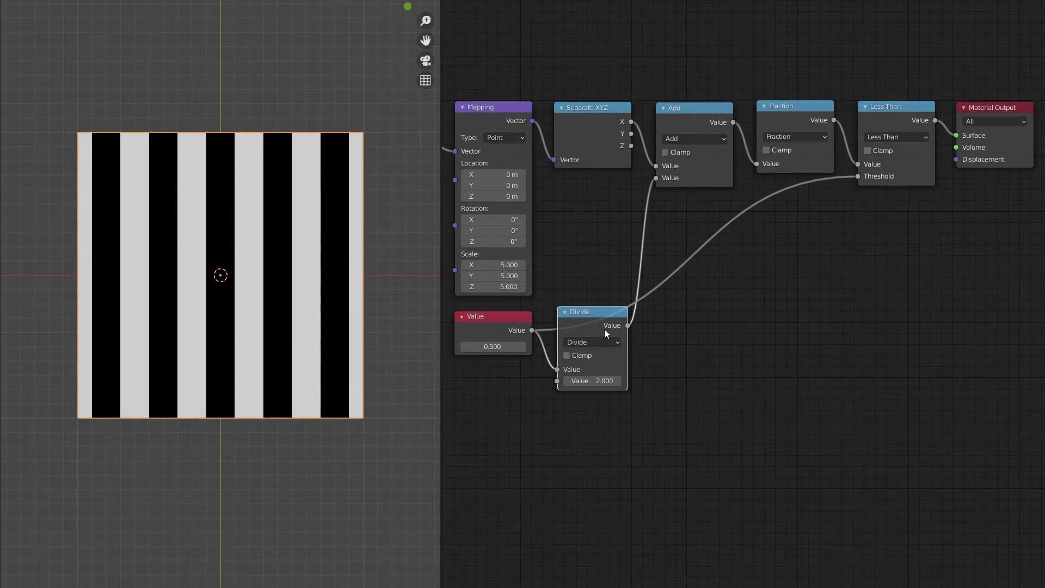
drag(597, 315, 597, 216)
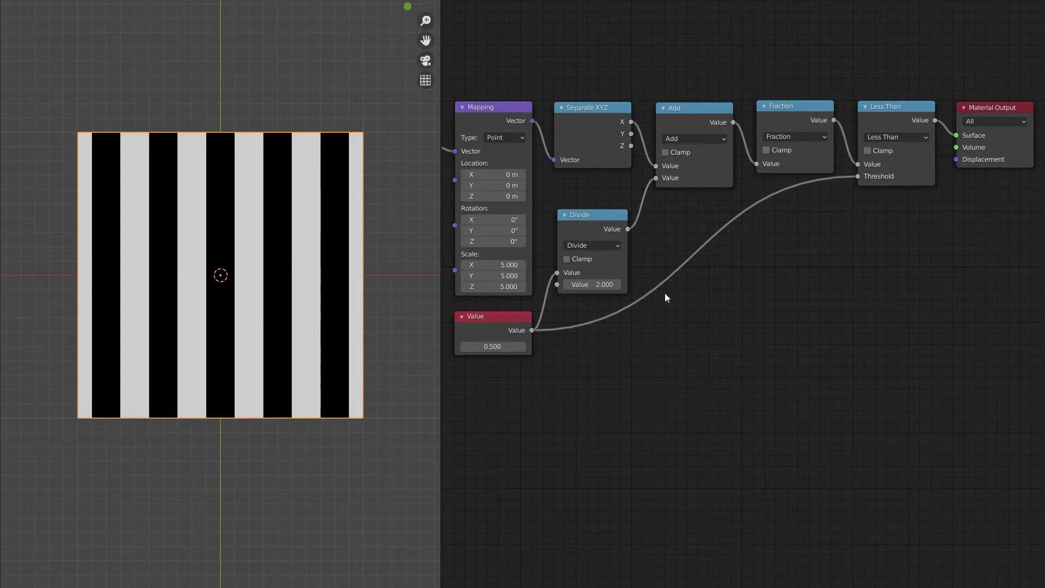
Step: Duplicate the Add, Fraction, Less Than and Material Output nodes together and place the copies below the originals
click(689, 118)
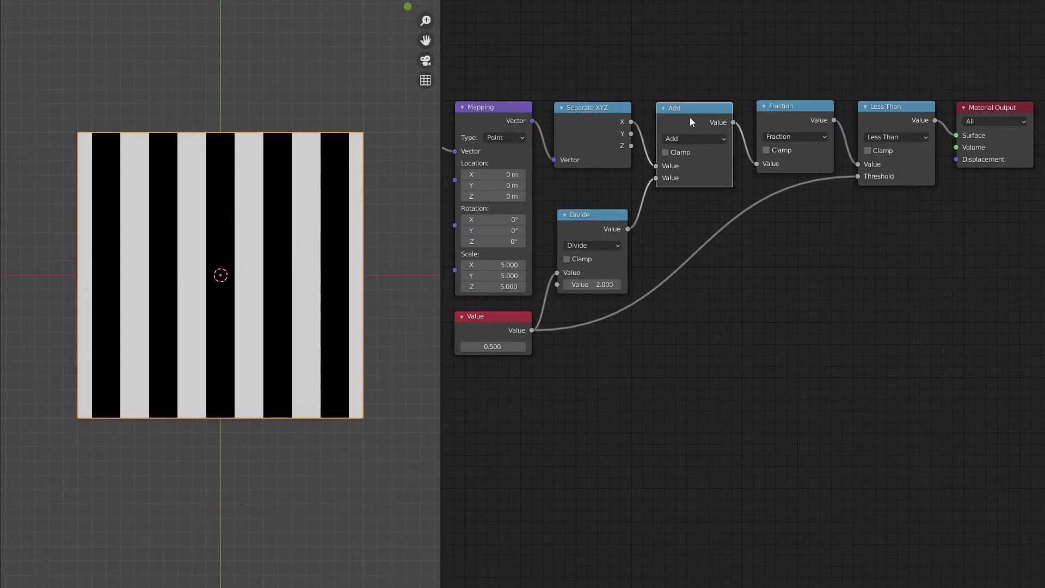
shift+click(768, 120)
shift+click(883, 125)
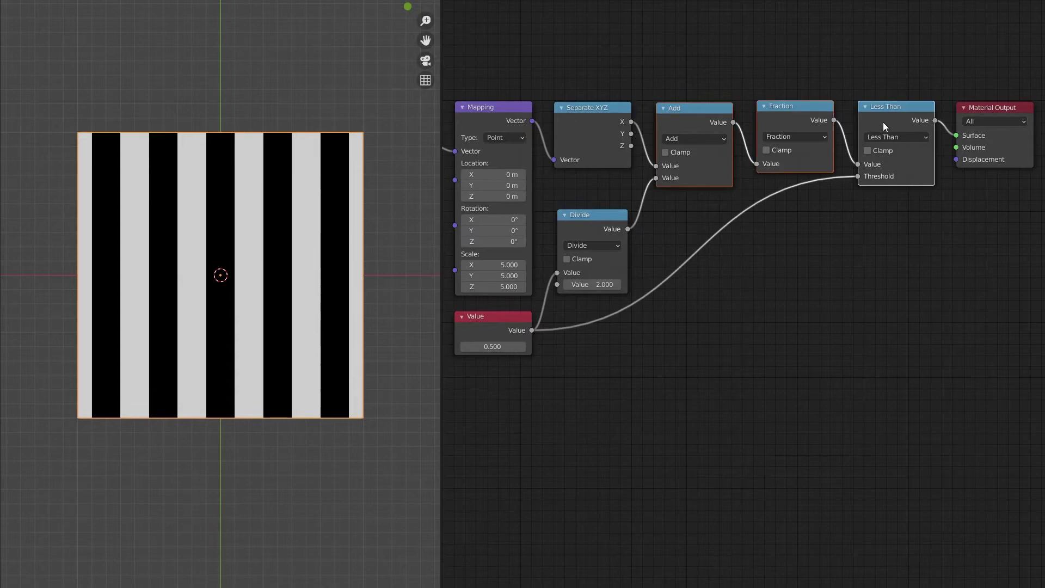
shift+click(1005, 111)
key(shift+d)
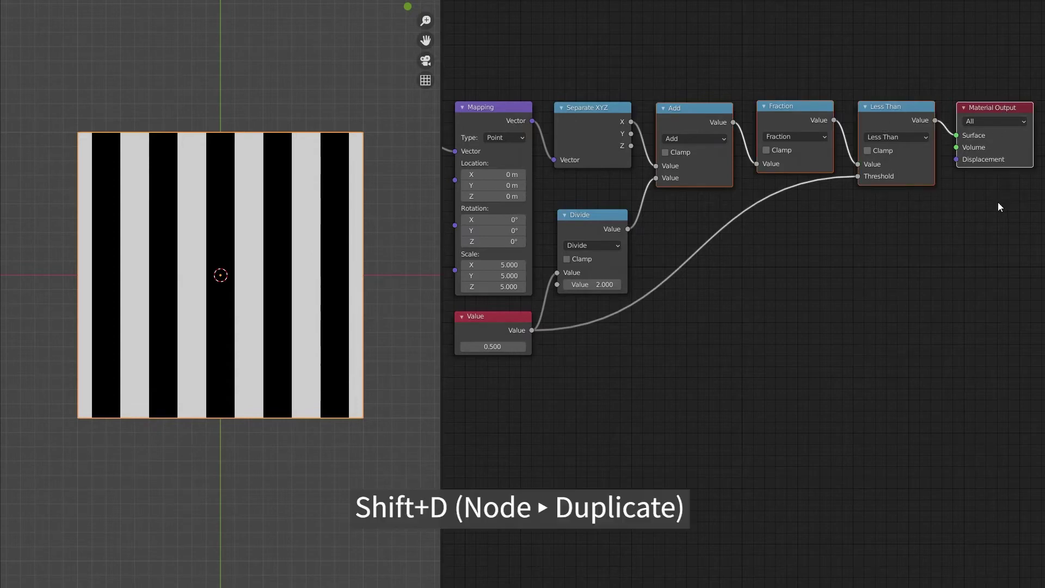
click(1004, 396)
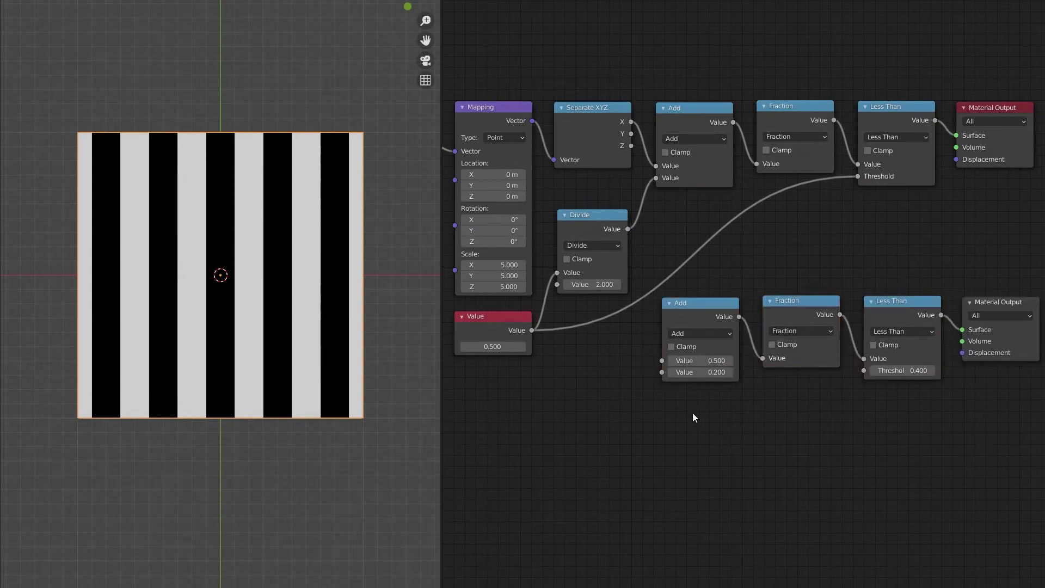
Step: Link Separate XYZ's Y to the lower Add's first value, Divide to its second value, and Value to the lower Less Than threshold
drag(631, 134, 647, 361)
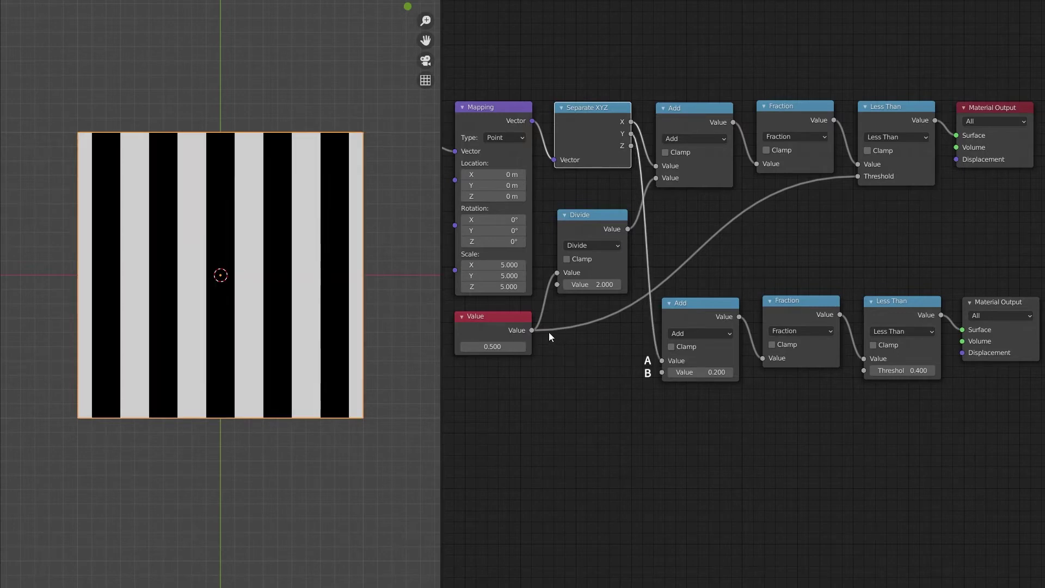
drag(532, 330, 863, 373)
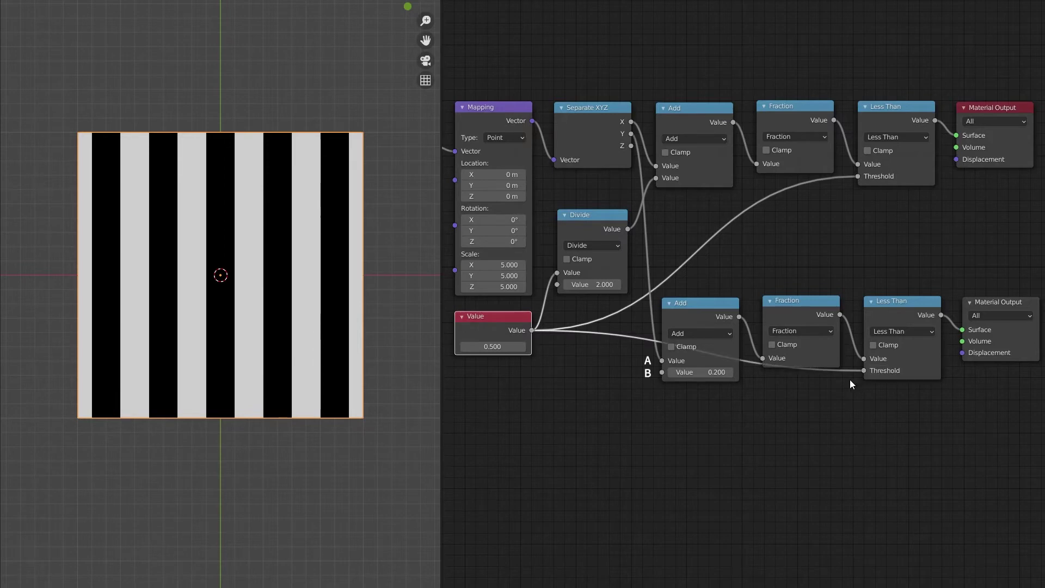
drag(629, 229, 660, 373)
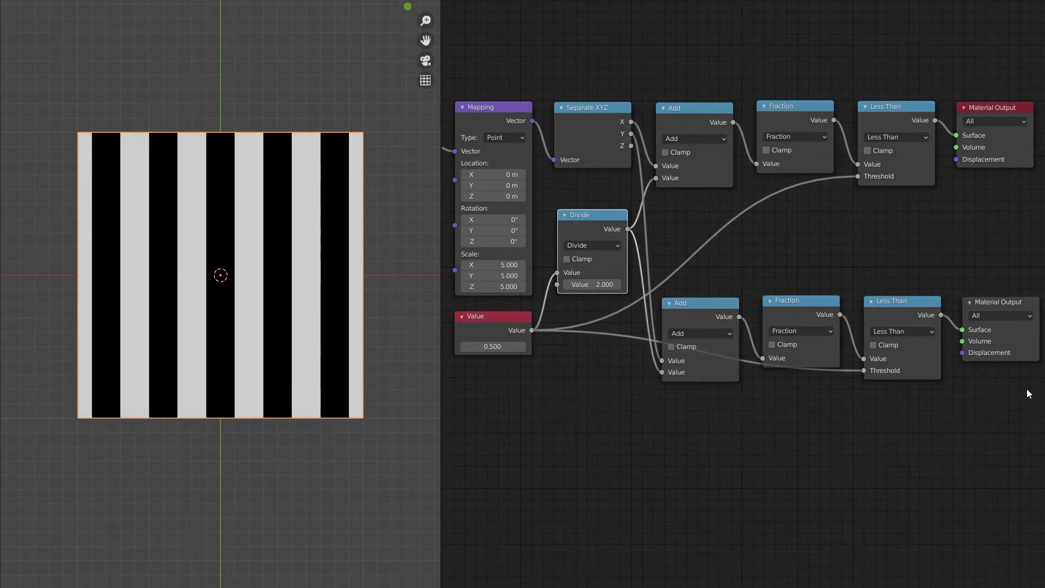
Step: Preview each stripe direction through its Material Output, and move the two outputs vertically apart to make room between the chains
click(1022, 334)
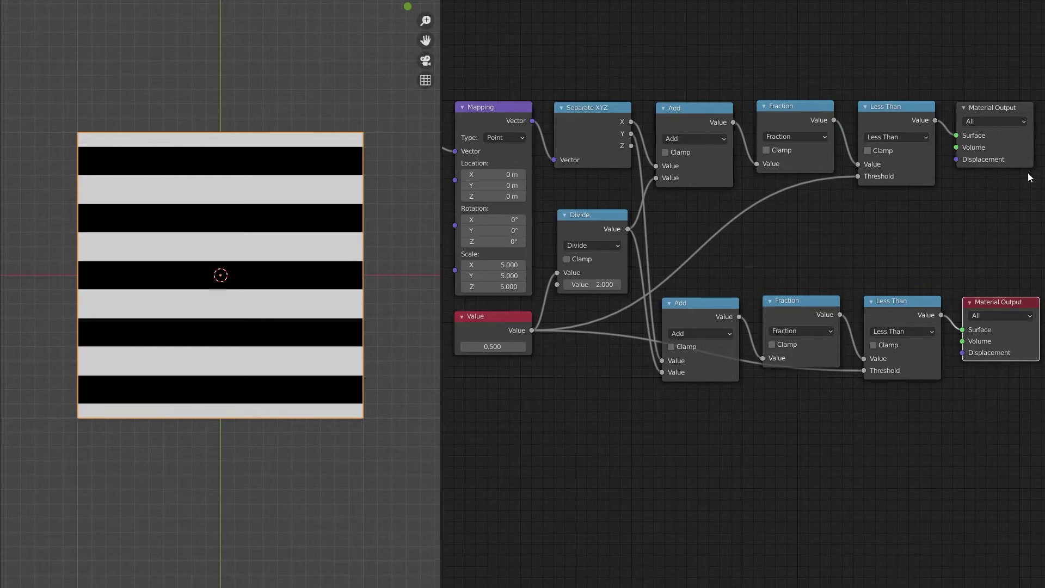
click(1017, 145)
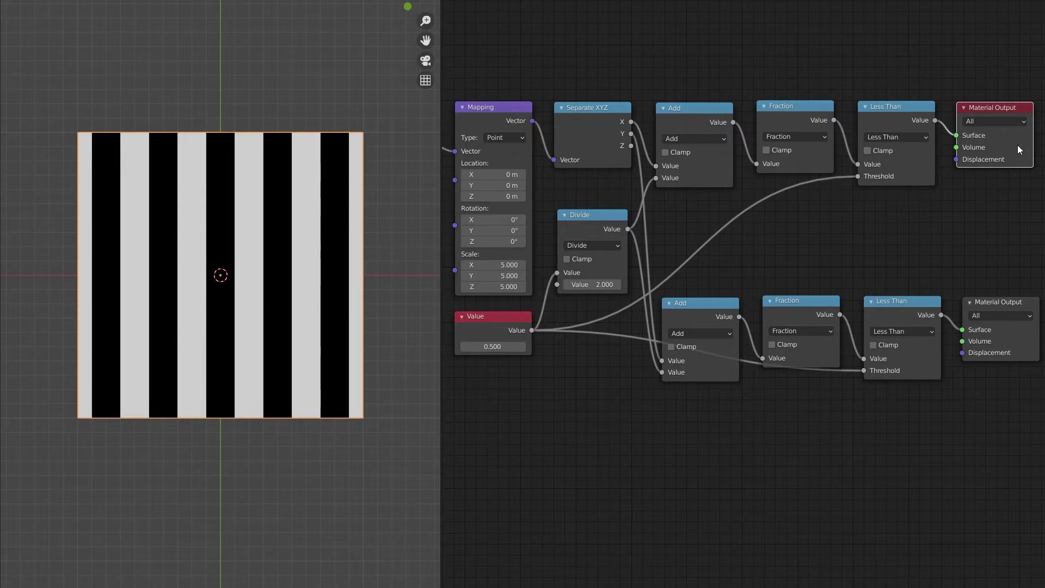
middle_drag(1018, 145, 732, 131)
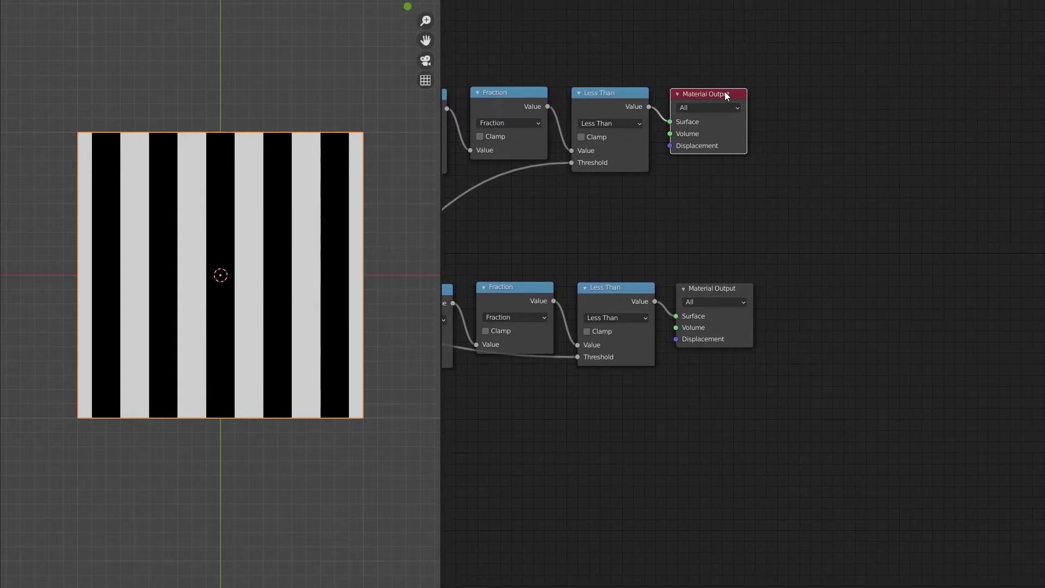
drag(725, 92, 732, 22)
click(731, 289)
drag(732, 289, 737, 376)
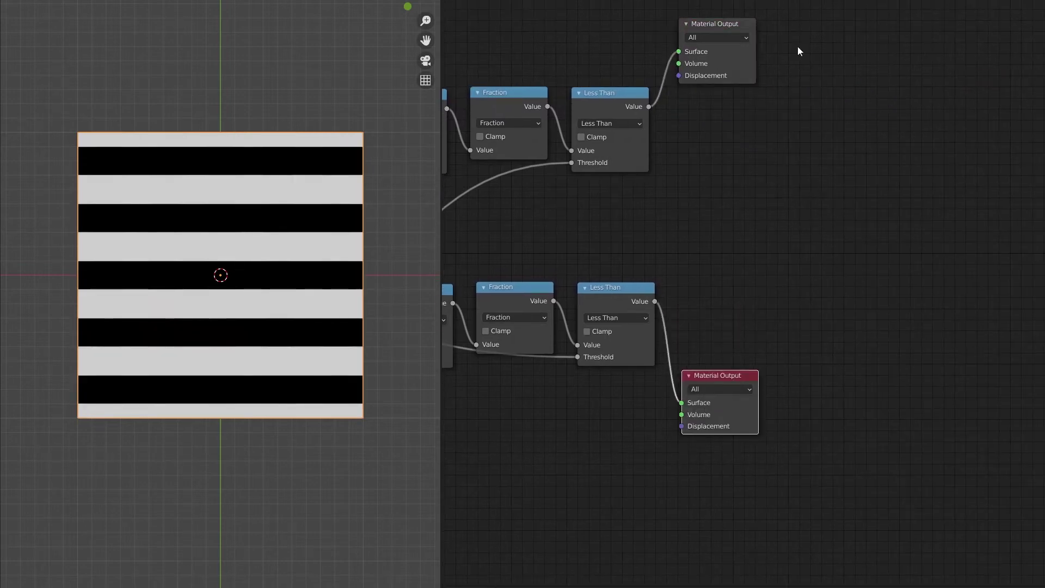
Step: Duplicate the upper Less Than node with its Material Output, place the copies between the chains, and change the Less Than copy to Add
drag(795, 26, 594, 155)
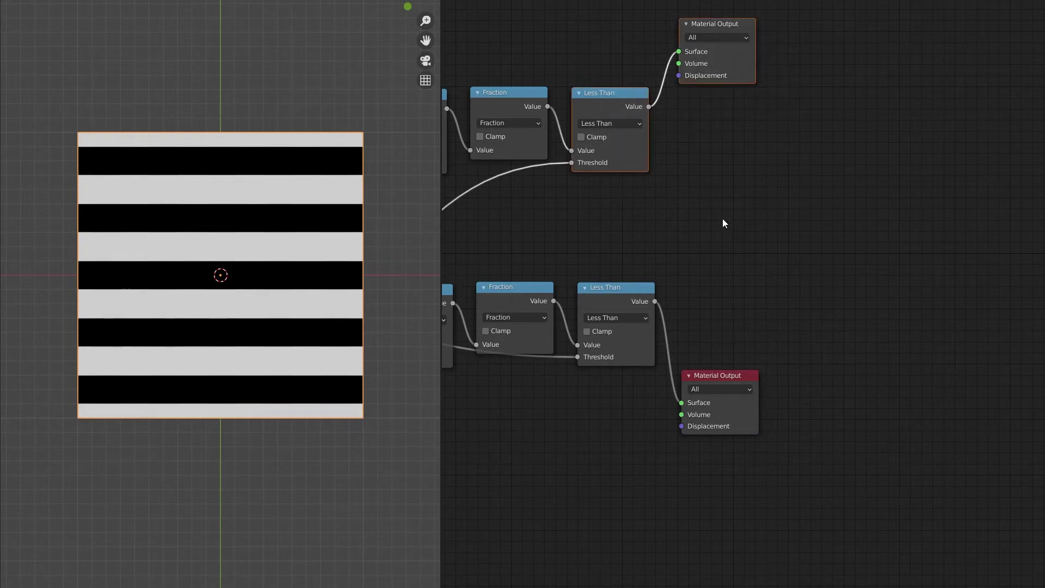
key(shift+d)
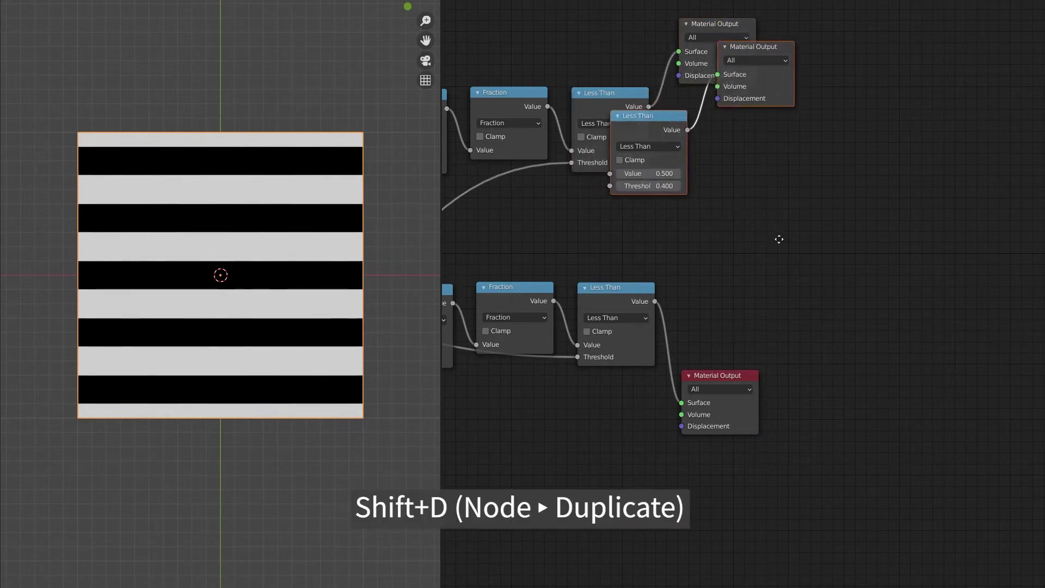
click(850, 312)
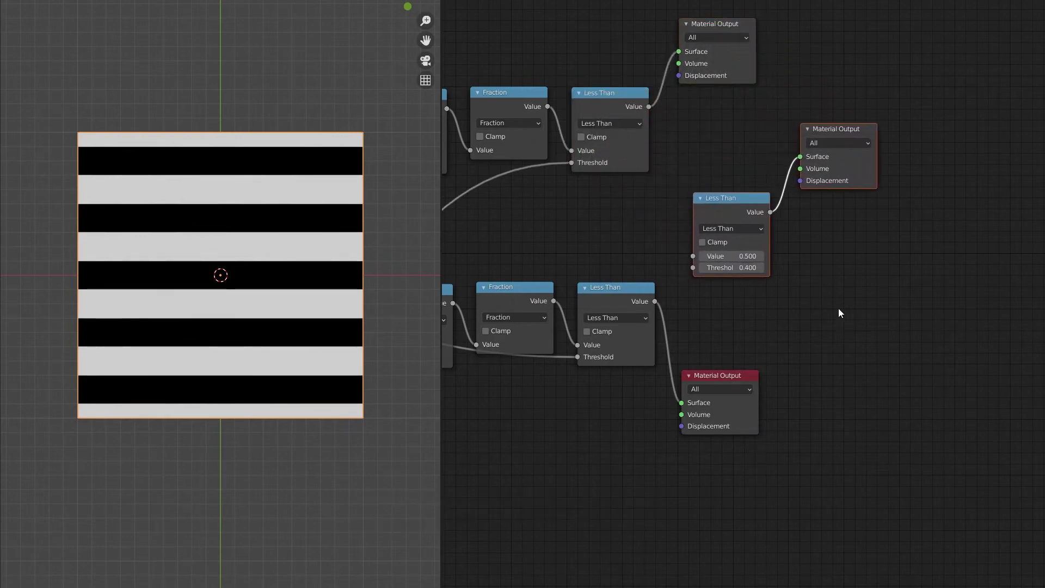
click(758, 229)
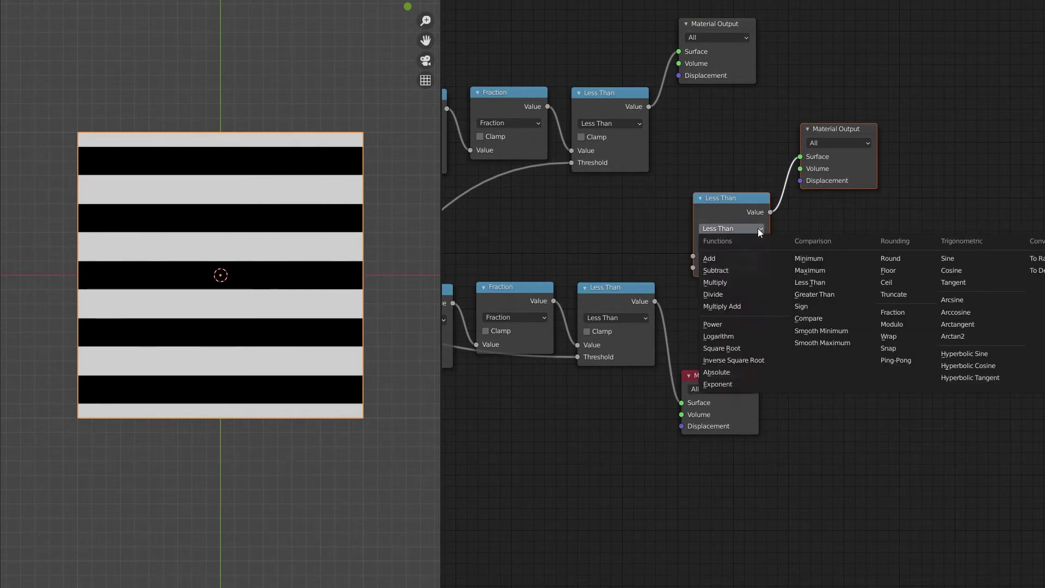
click(780, 257)
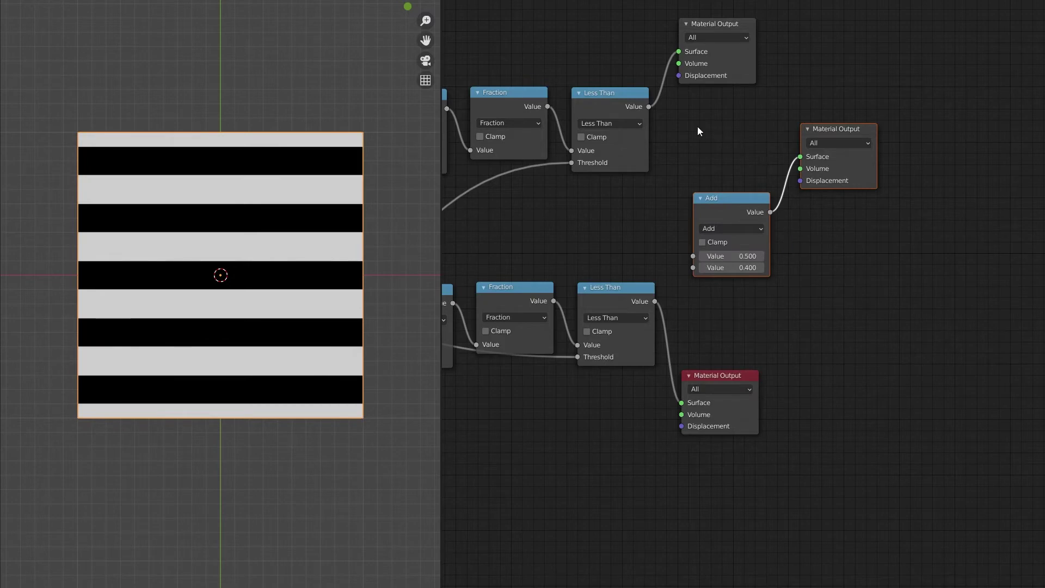
Step: Link the upper and lower Less Than outputs to the new Add's two values and place its Material Output beside it as the active output
drag(651, 106, 693, 253)
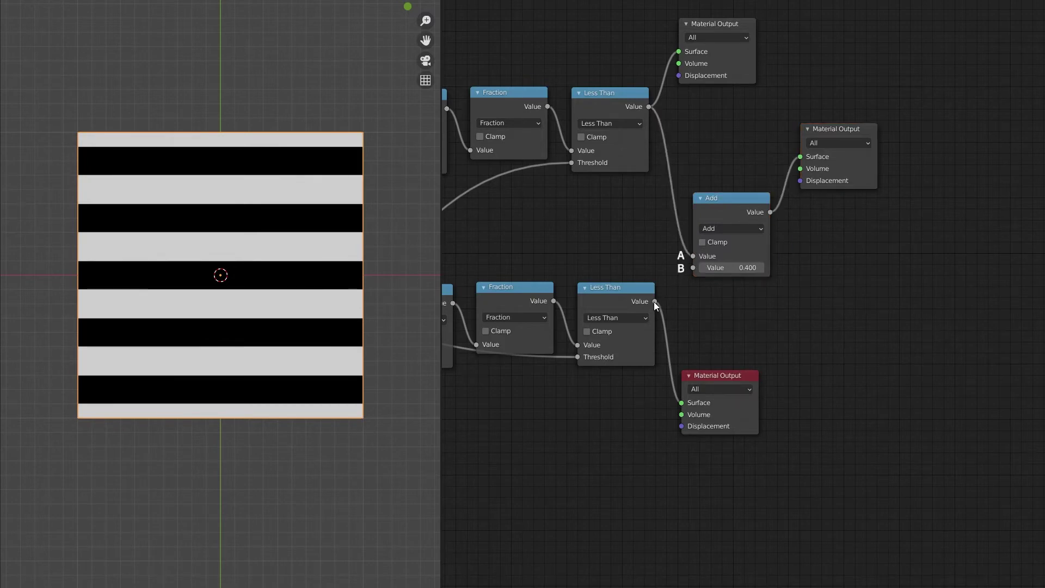
drag(655, 301, 695, 271)
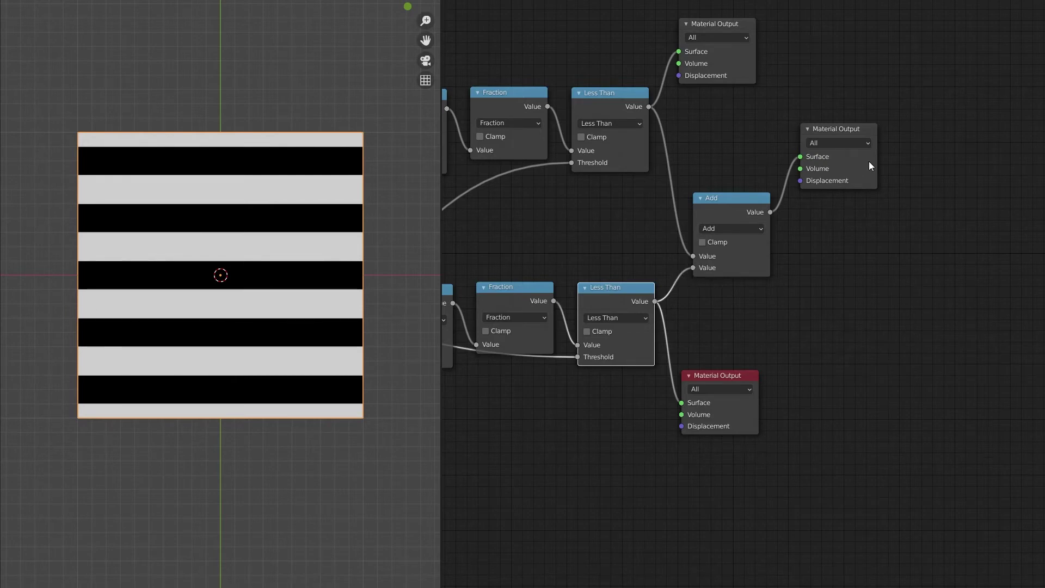
drag(847, 127, 837, 197)
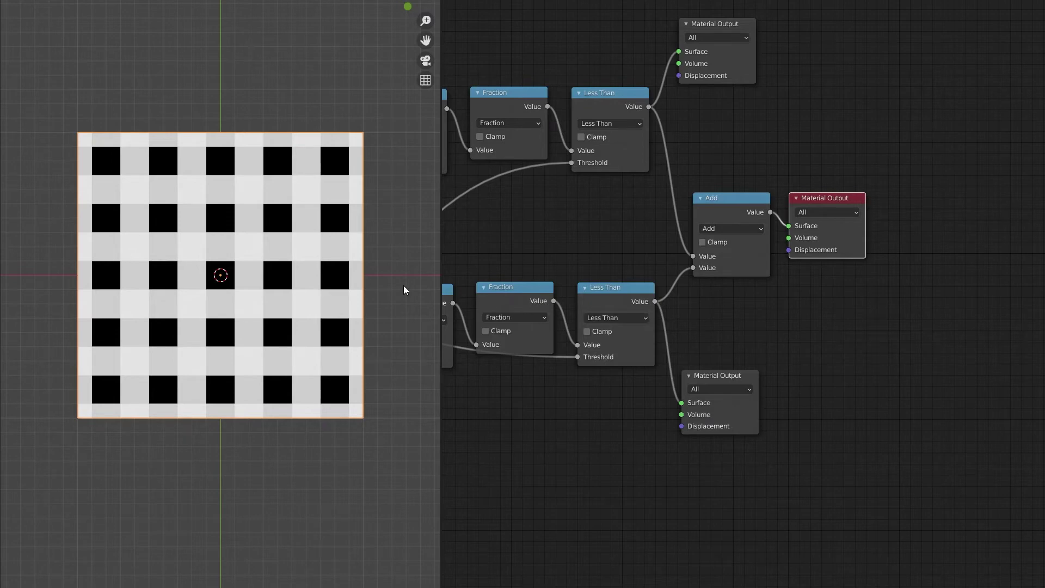
Step: Enable Clamp on the Add node that combines the two stripe directions
scroll(257, 277, up, 2)
scroll(258, 275, up, 4)
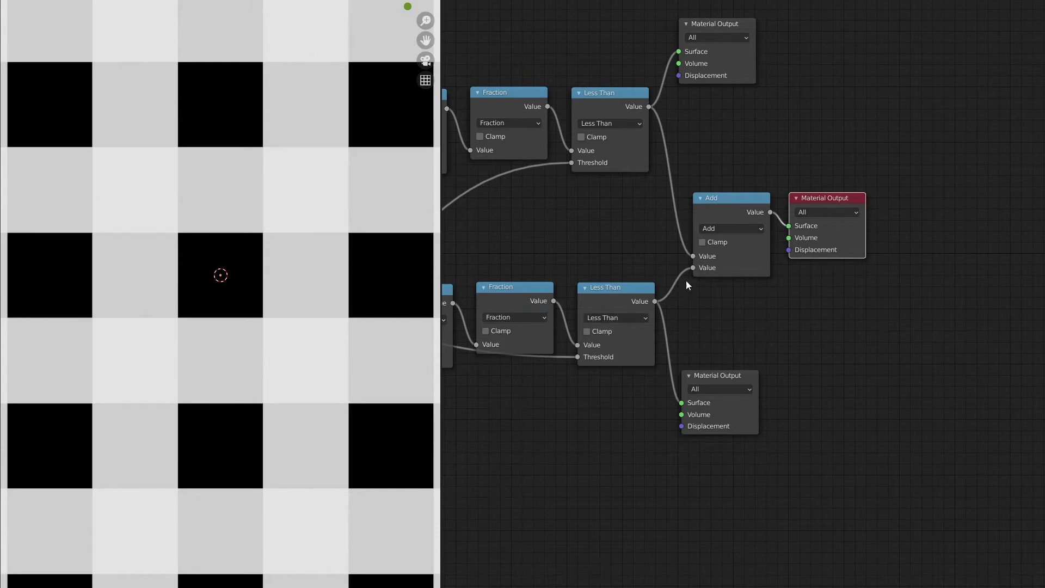
click(702, 243)
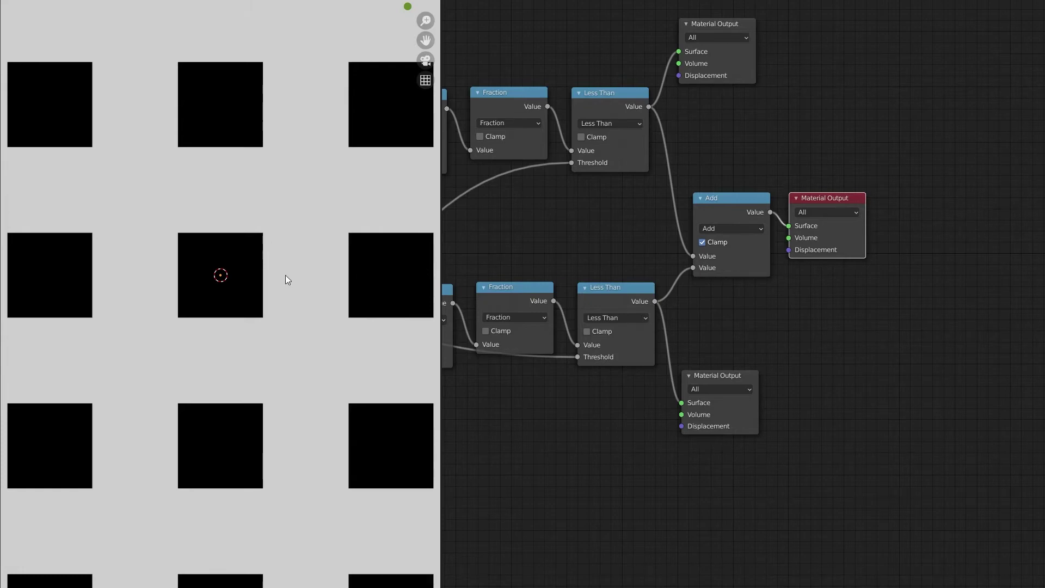
key(Home)
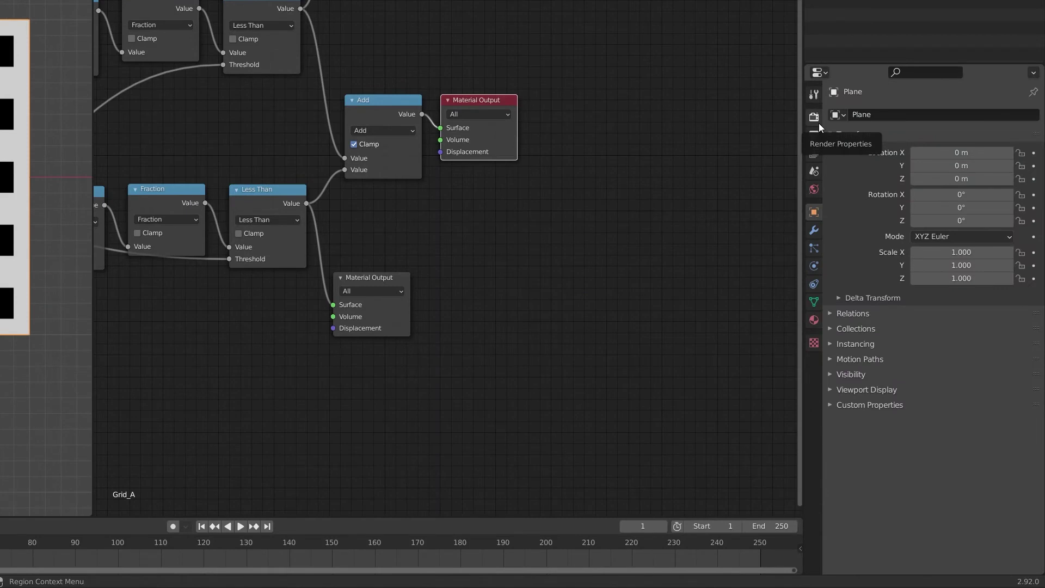
Step: Enable Bloom in the render settings and darken the World background colour to black
click(815, 117)
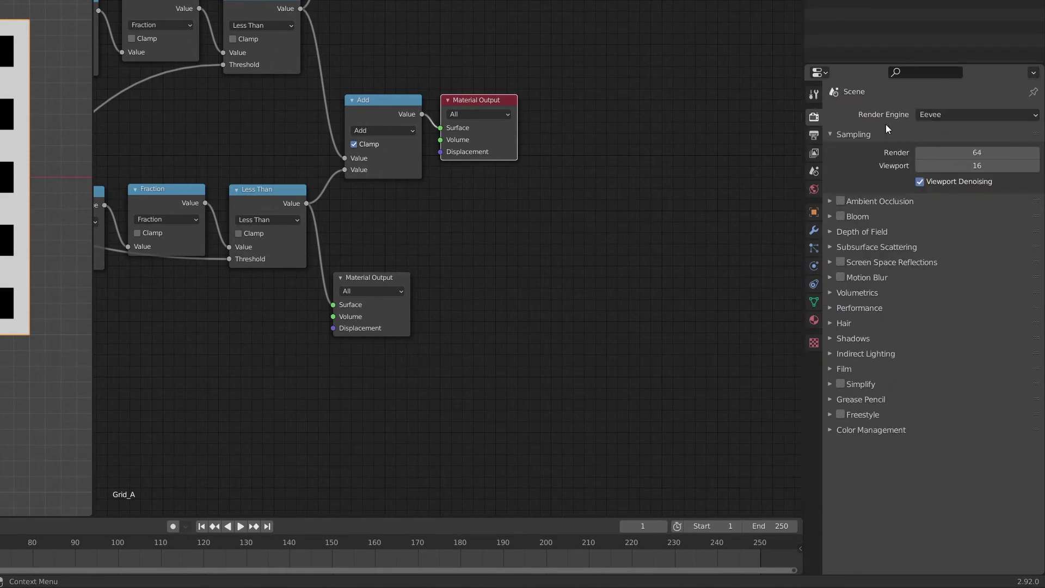
click(843, 218)
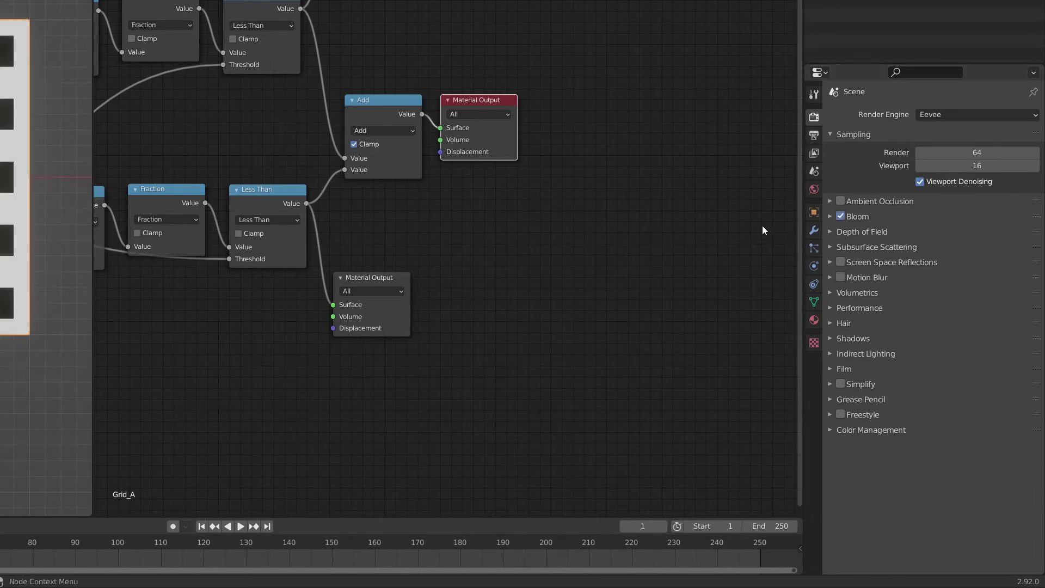
click(814, 191)
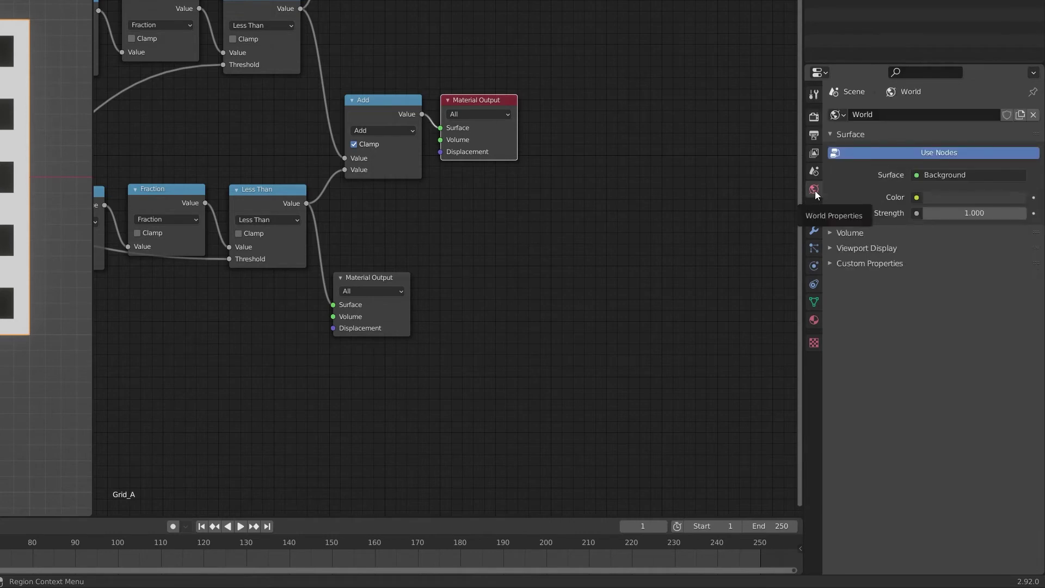
click(939, 199)
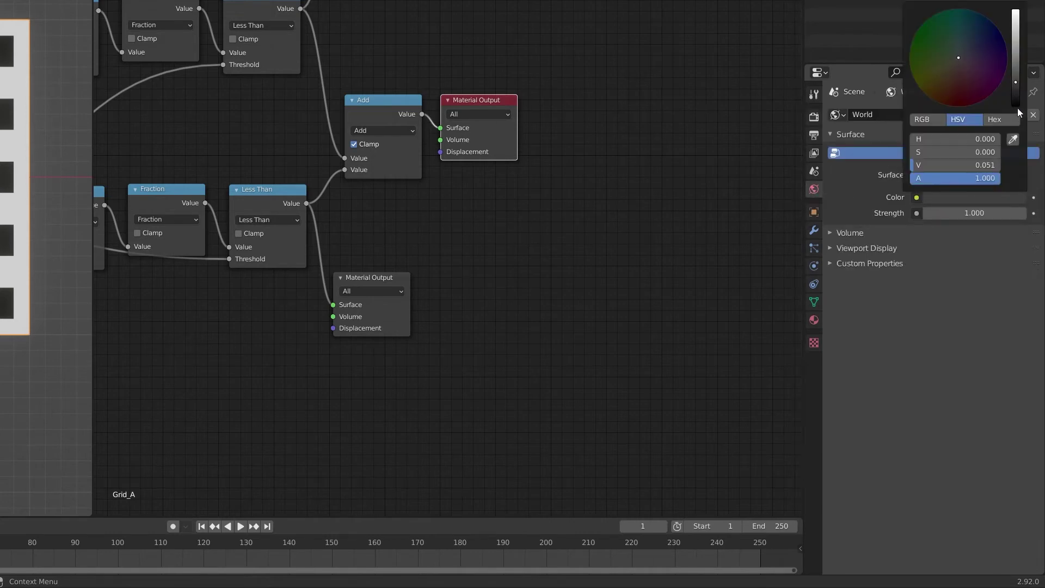
drag(1017, 93, 1017, 106)
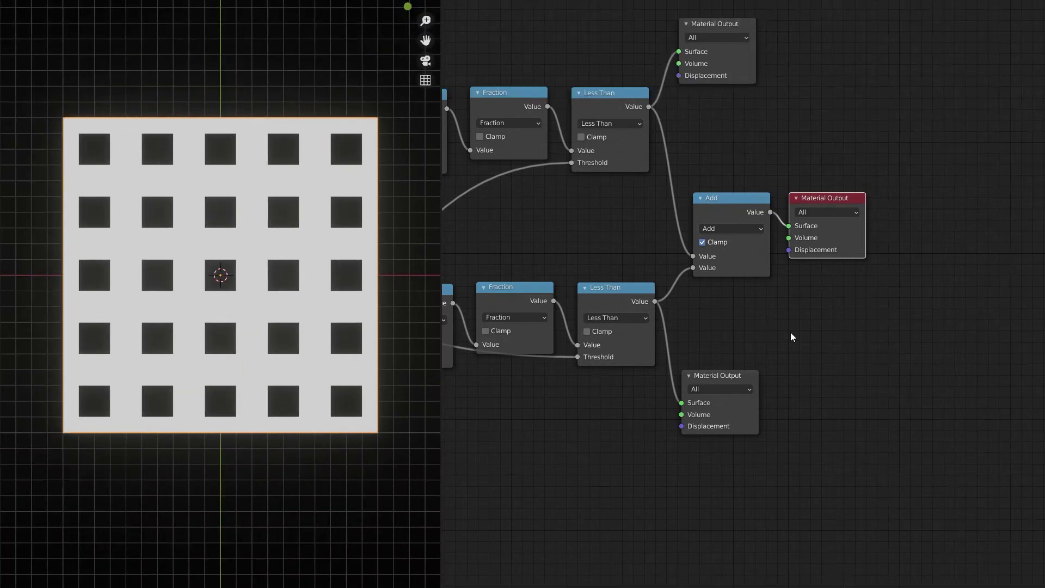
Step: Insert an Emission shader between the clamped Add node and its Material Output, moving the incoming link from Color to Strength
key(shift+a)
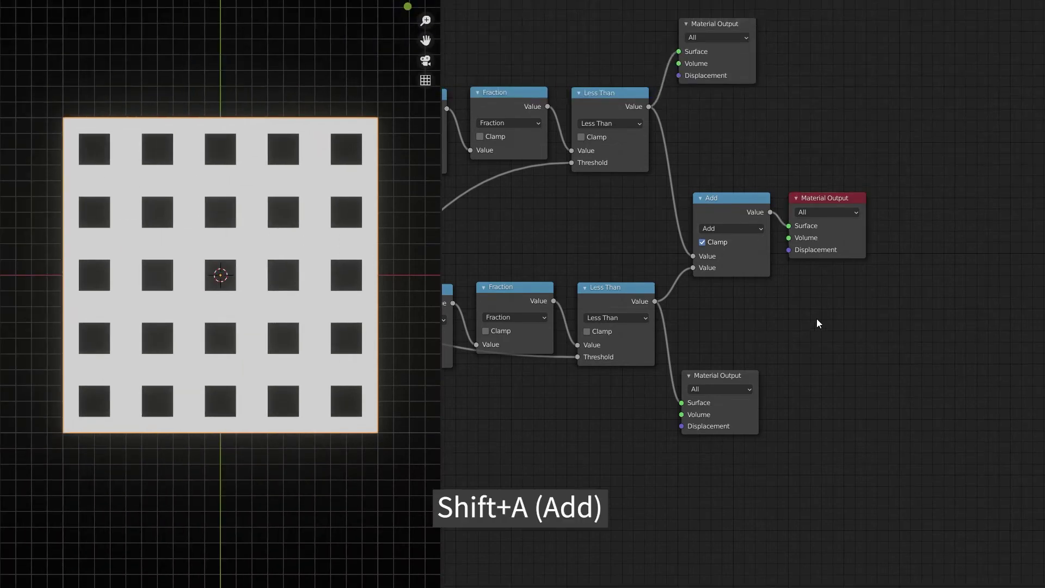
mouse_move(817, 319)
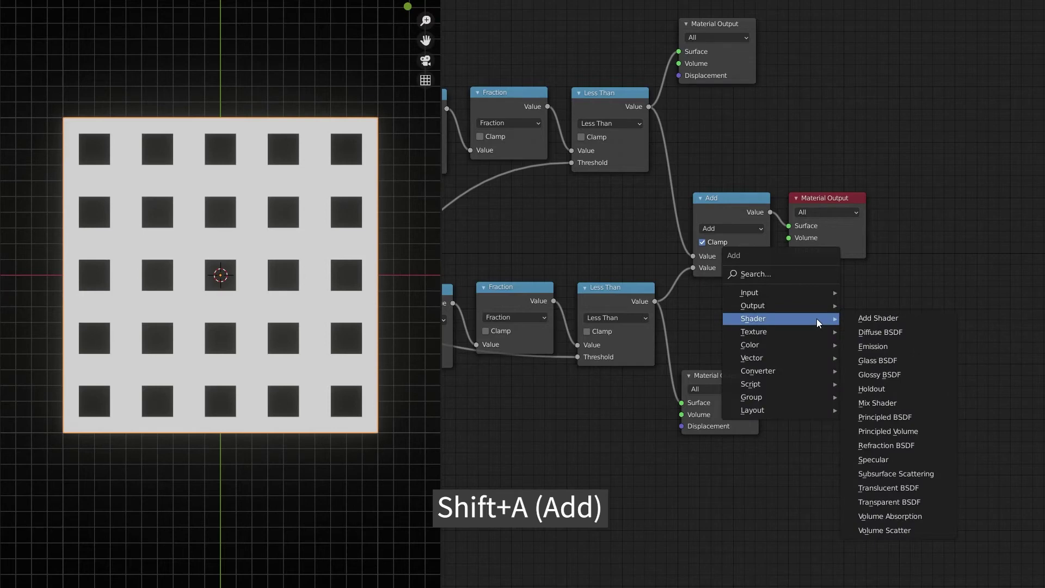
click(918, 349)
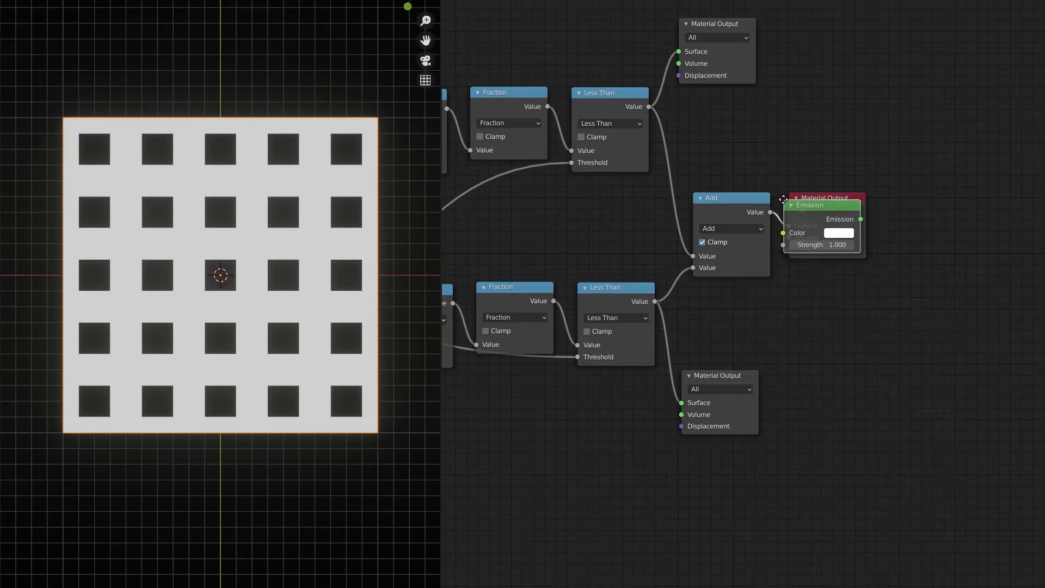
click(790, 197)
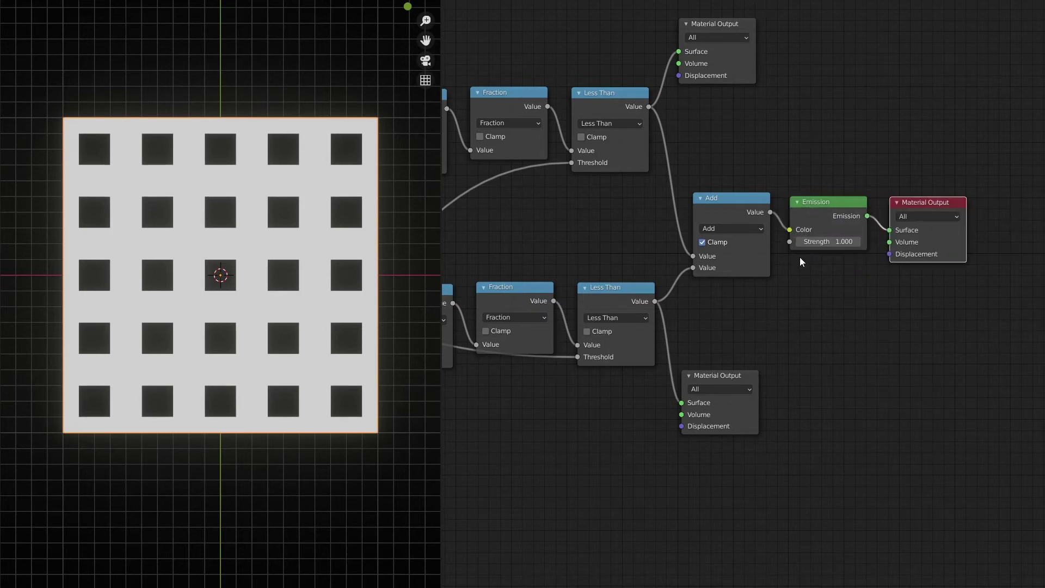
drag(790, 229, 791, 241)
Step: Make the Emission colour orange by setting its saturation to 1 and hue to 0.03
click(846, 229)
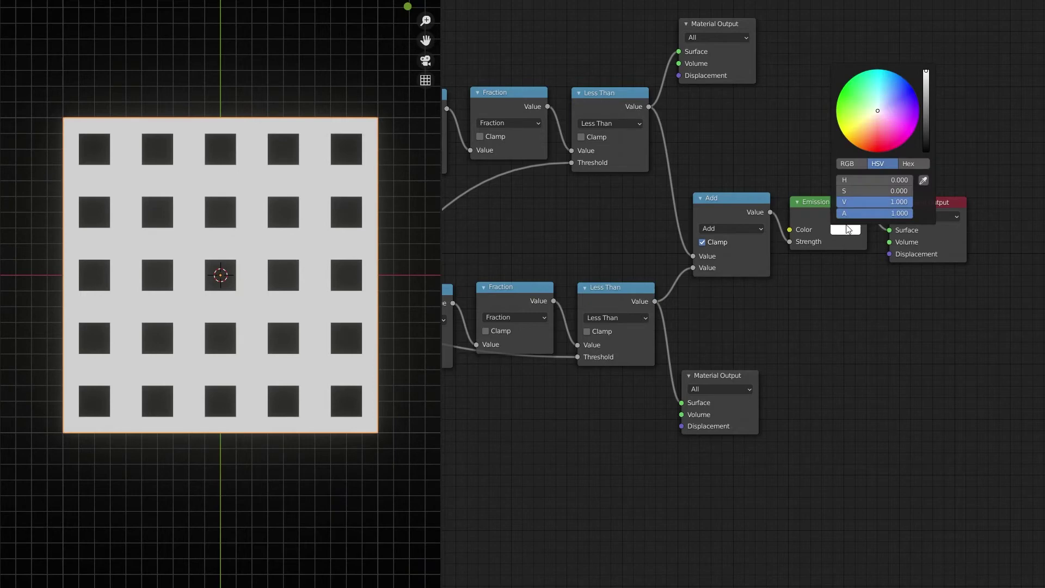
drag(852, 192, 898, 193)
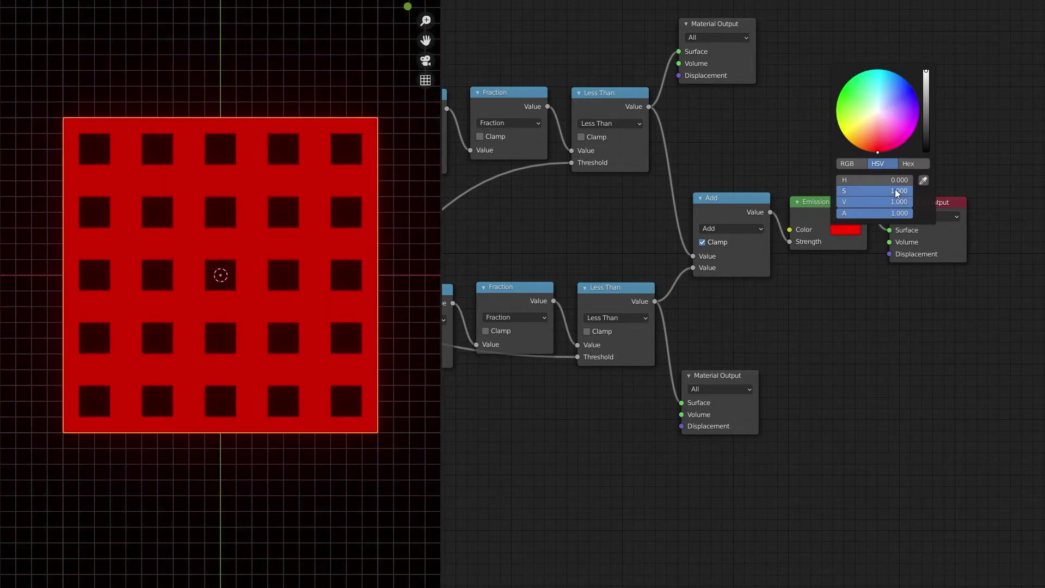
click(875, 180)
text(.03)
key(Return)
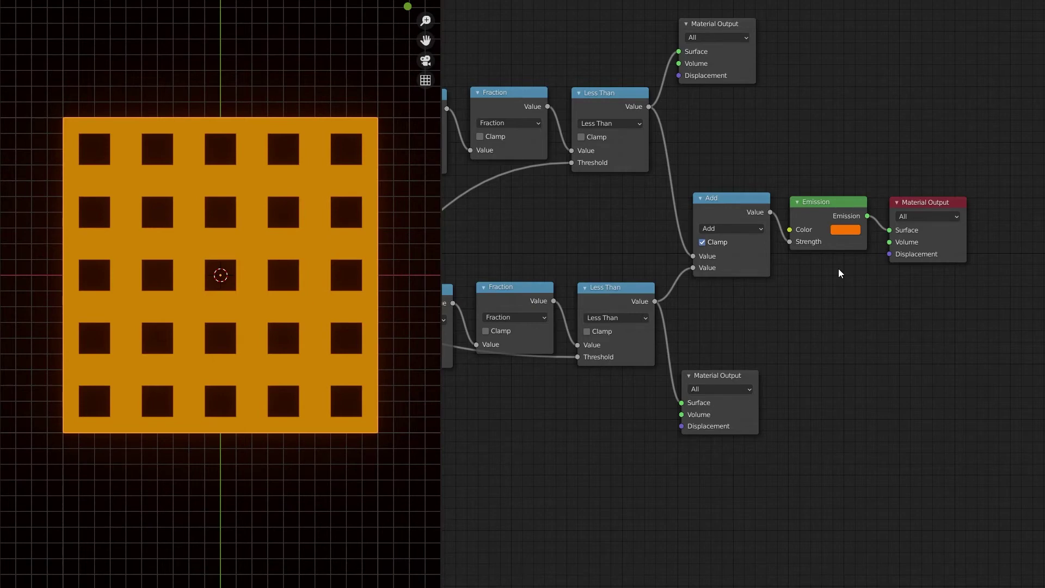
Step: Duplicate the clamped Add node below the Emission shader and change the copy's operation to Multiply
click(733, 205)
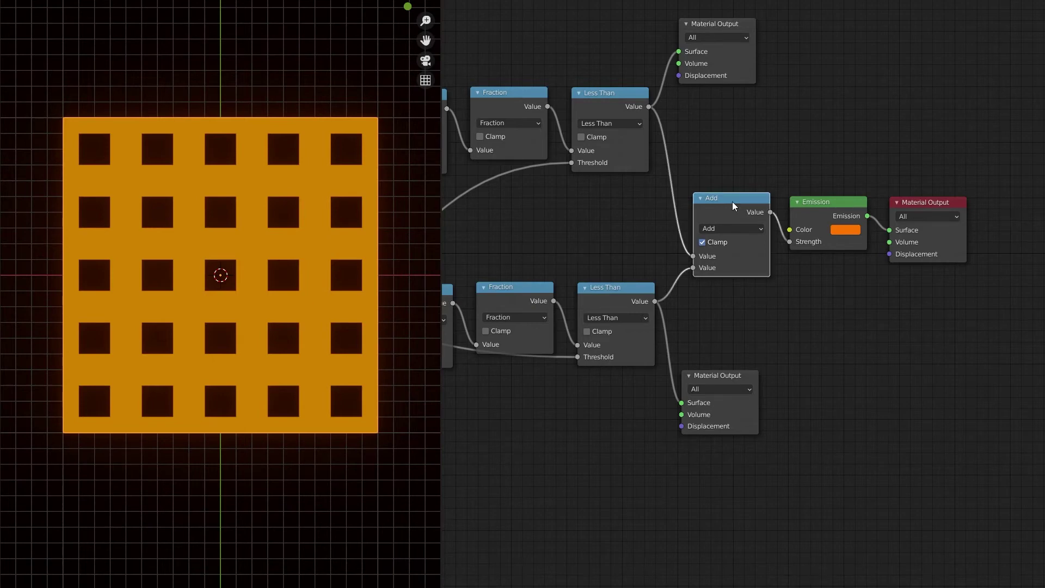
key(shift+d)
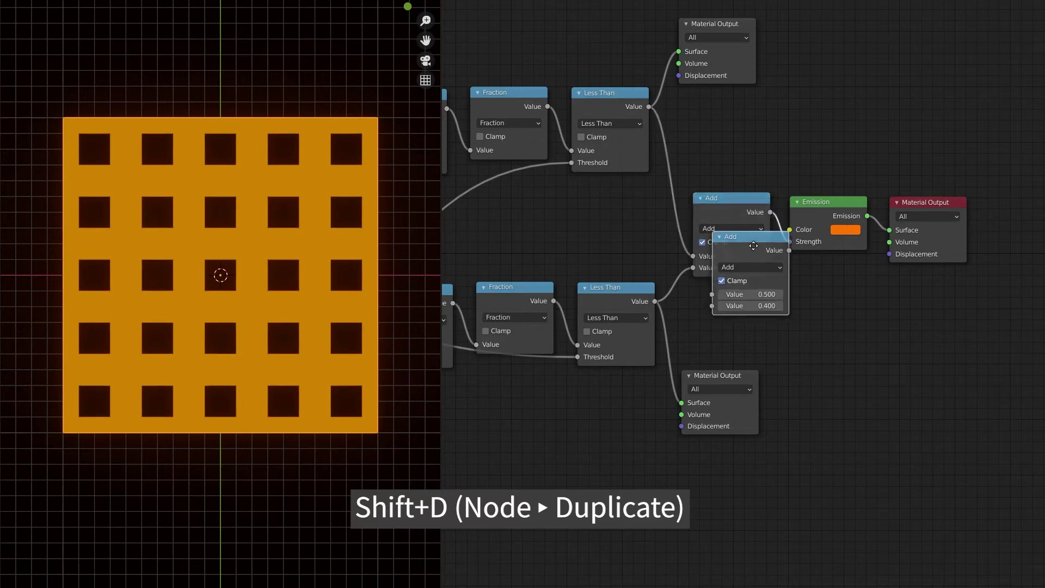
click(821, 289)
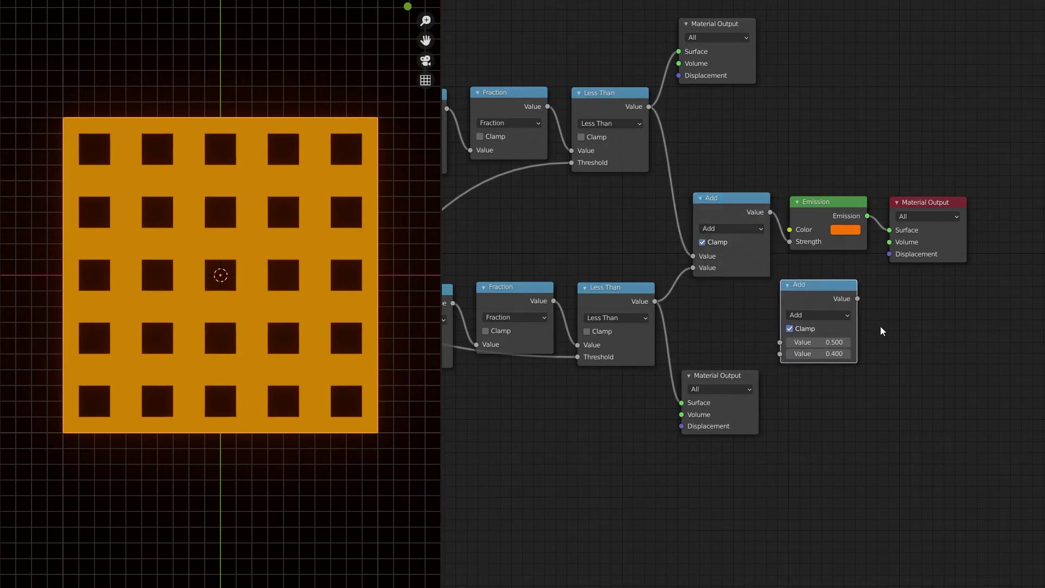
click(842, 320)
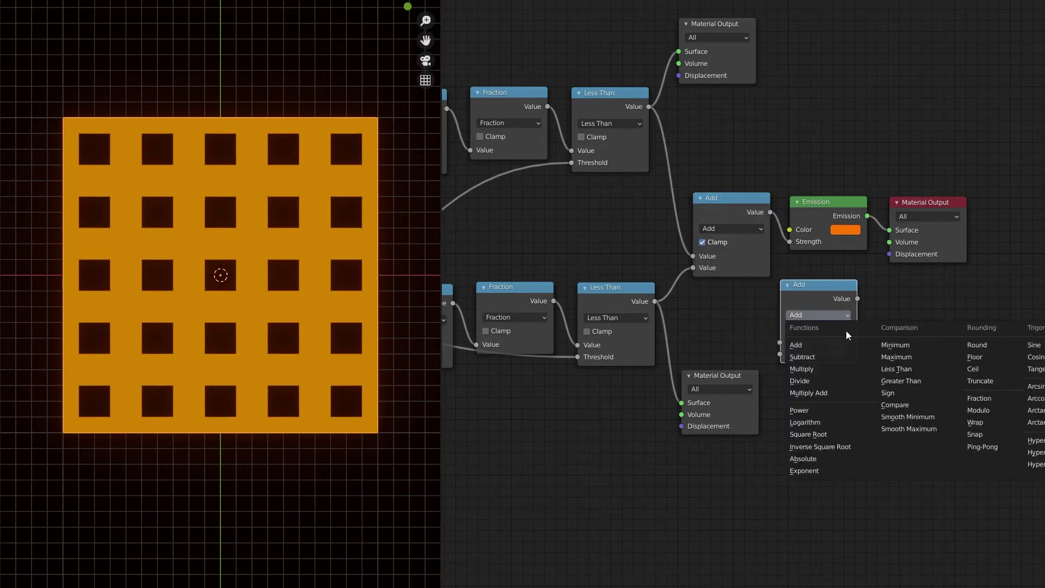
click(855, 373)
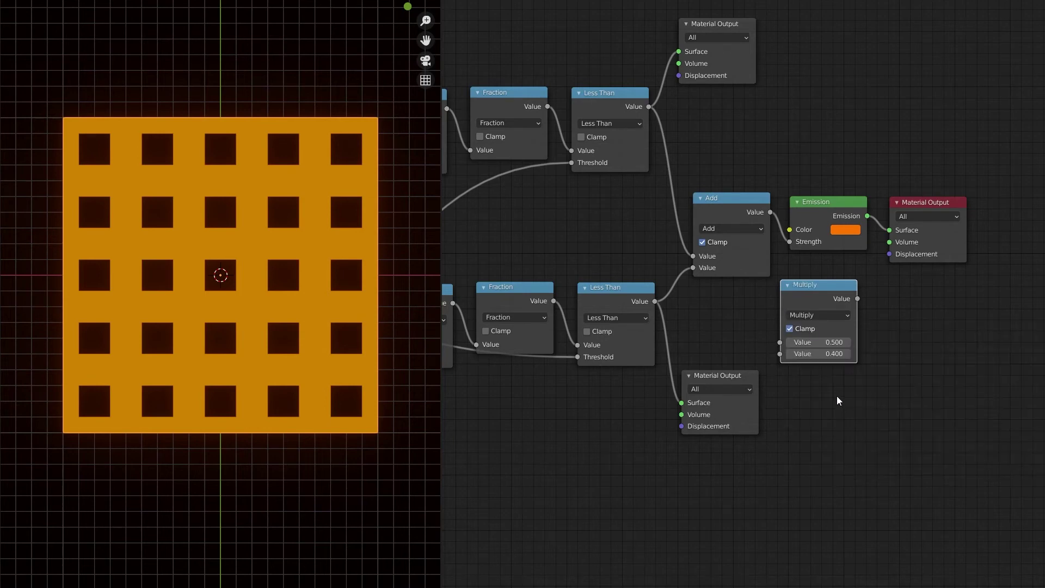
Step: Set the Multiply node's second value to 3, disable its Clamp, insert it between Add and Emission, and save the file
click(833, 354)
text(3)
key(Return)
click(793, 332)
drag(827, 287, 860, 198)
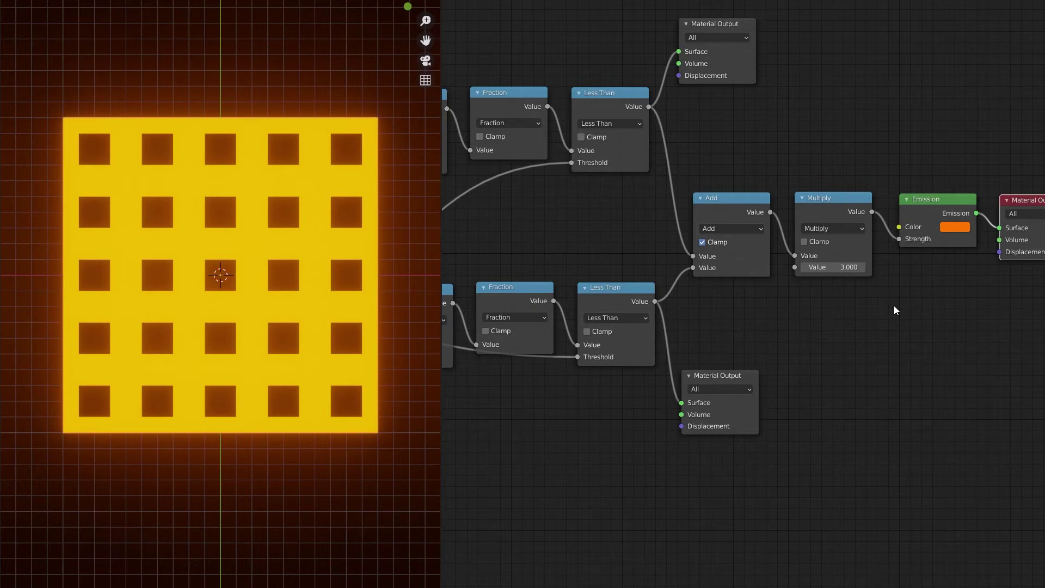
key(ctrl+s)
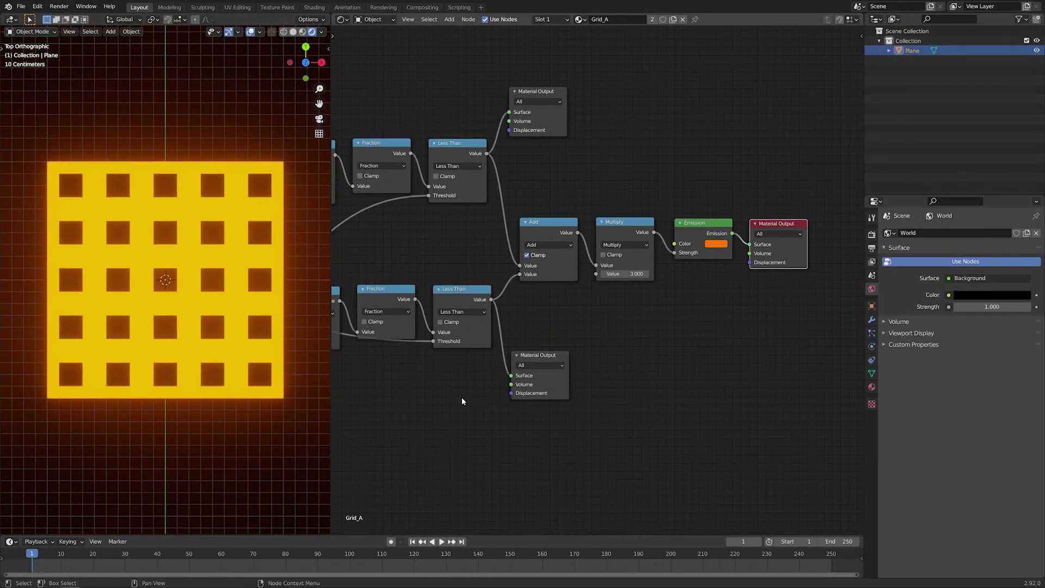
Step: Widen the 3D viewport, add a camera and align it to the current top view of the plane
drag(333, 384, 497, 397)
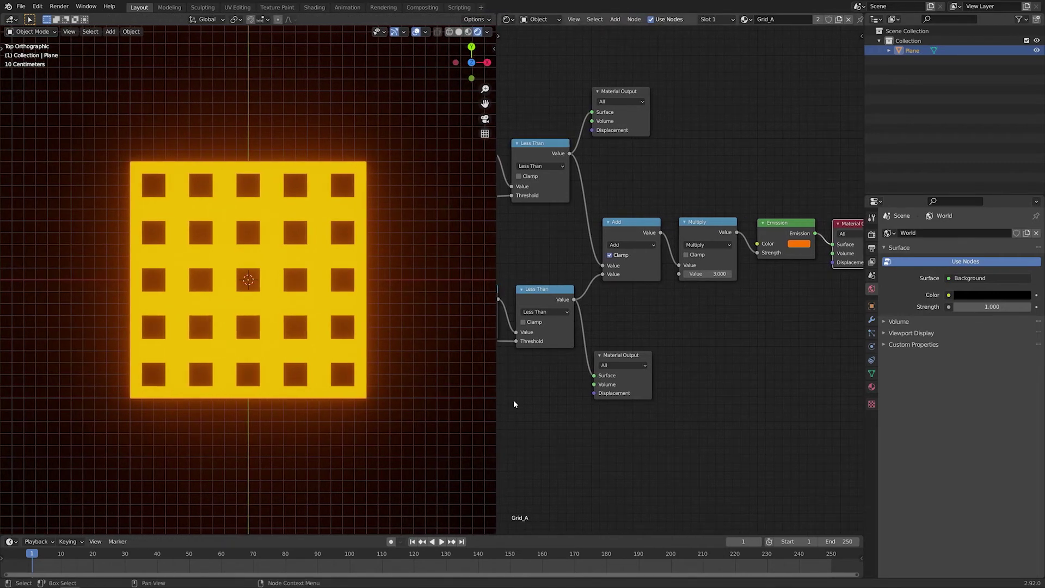
key(shift+a)
mouse_move(313, 308)
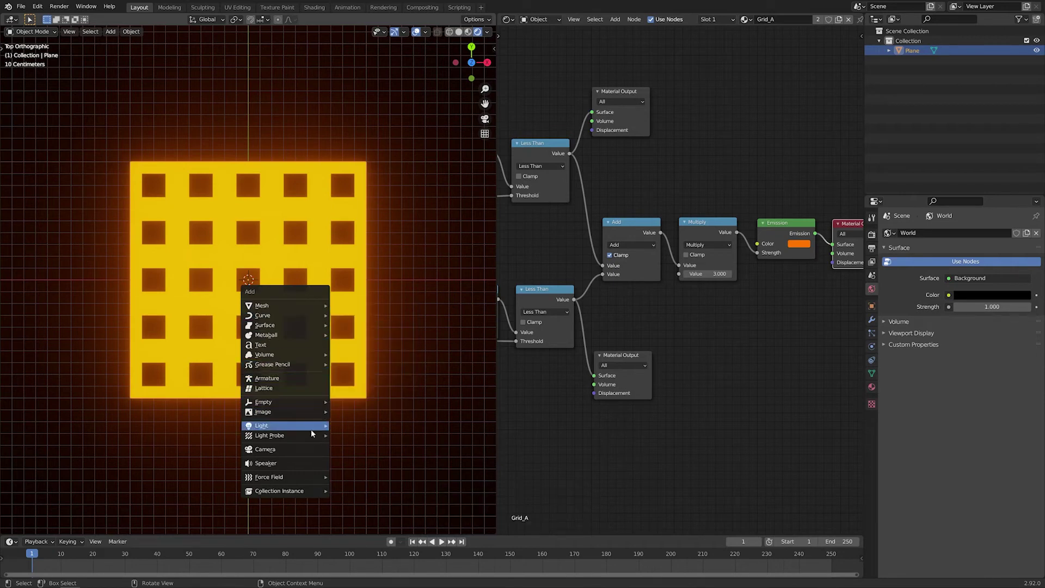
click(307, 449)
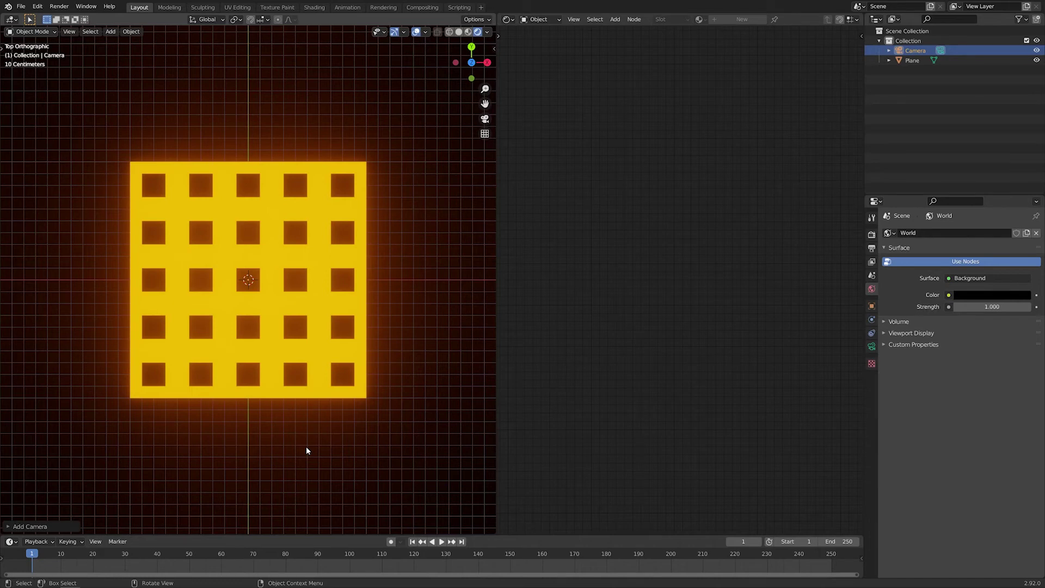
key(ctrl+alt+KP_0)
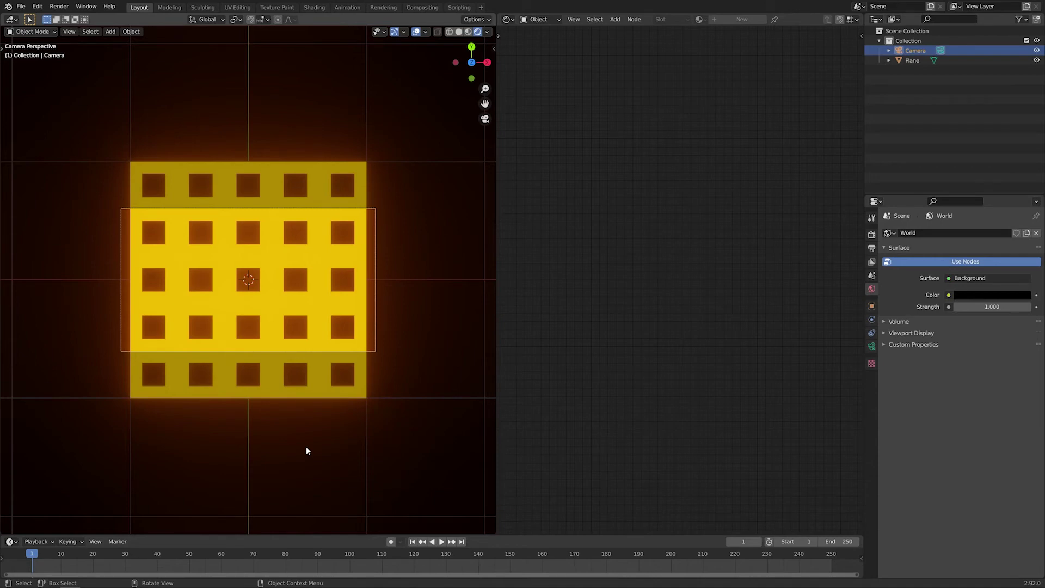
Step: Set the camera's Z location to 2.5 m so the grid plane fills its frame
key(n)
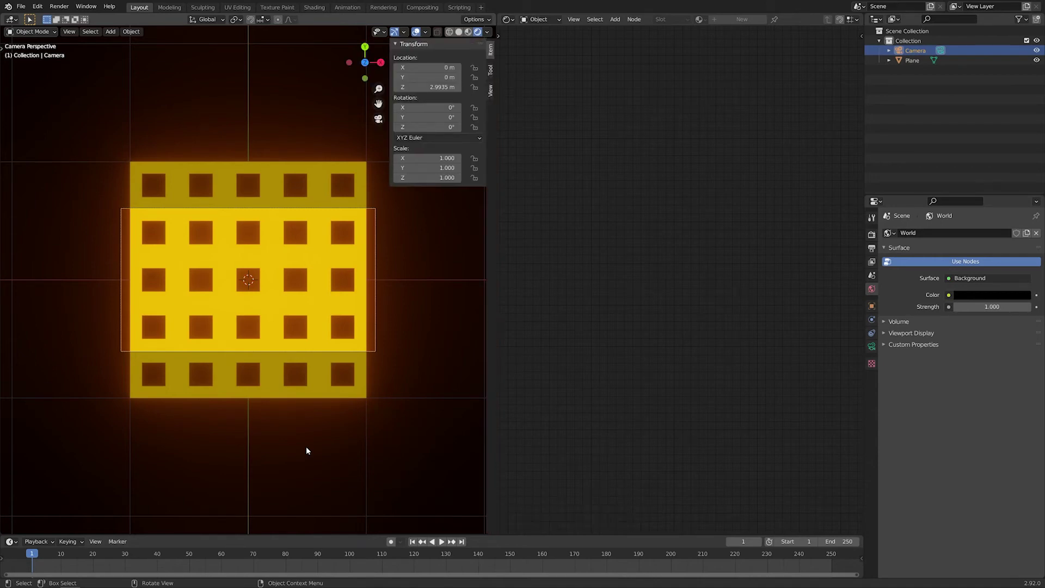
click(433, 87)
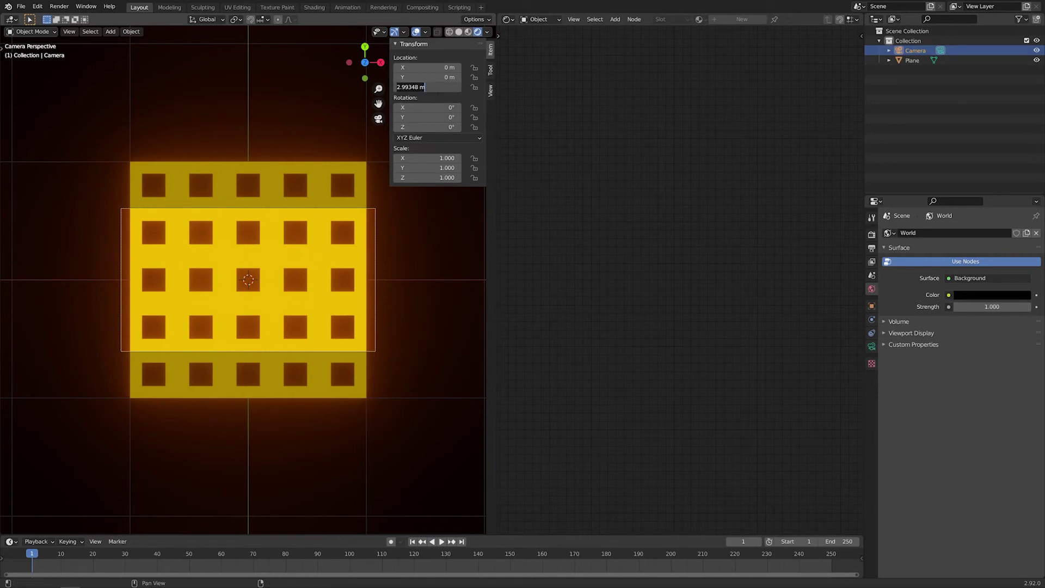
text(2.5)
key(Return)
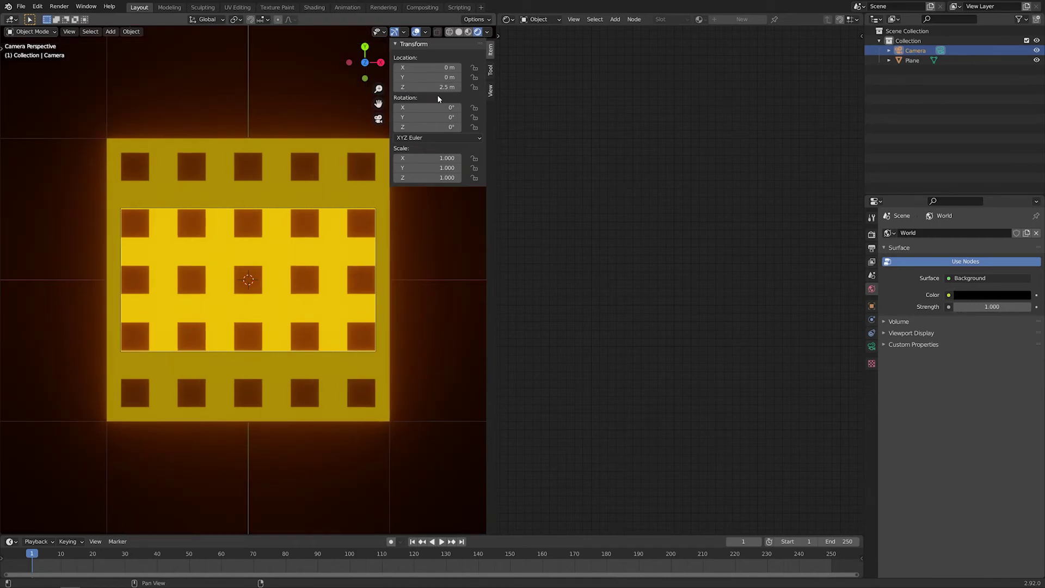
key(n)
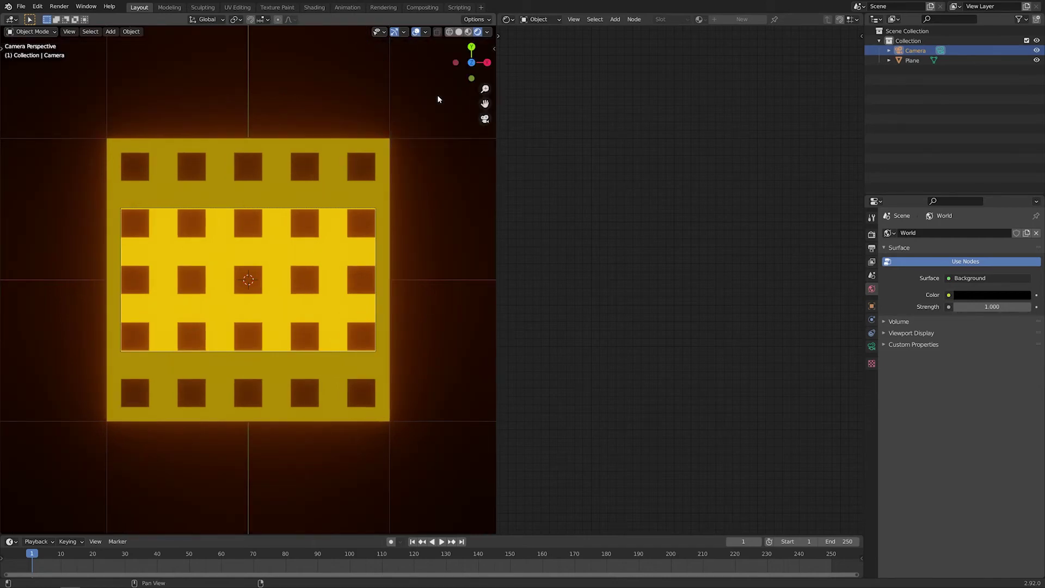
Step: Set the camera's Passepartout opacity to 1 in its viewport display settings
click(871, 352)
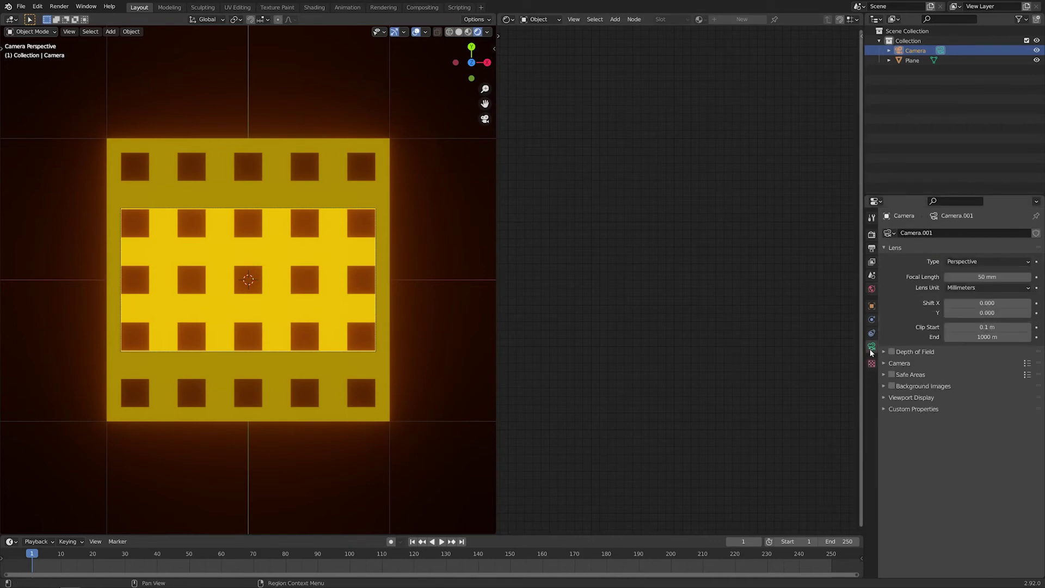
click(895, 398)
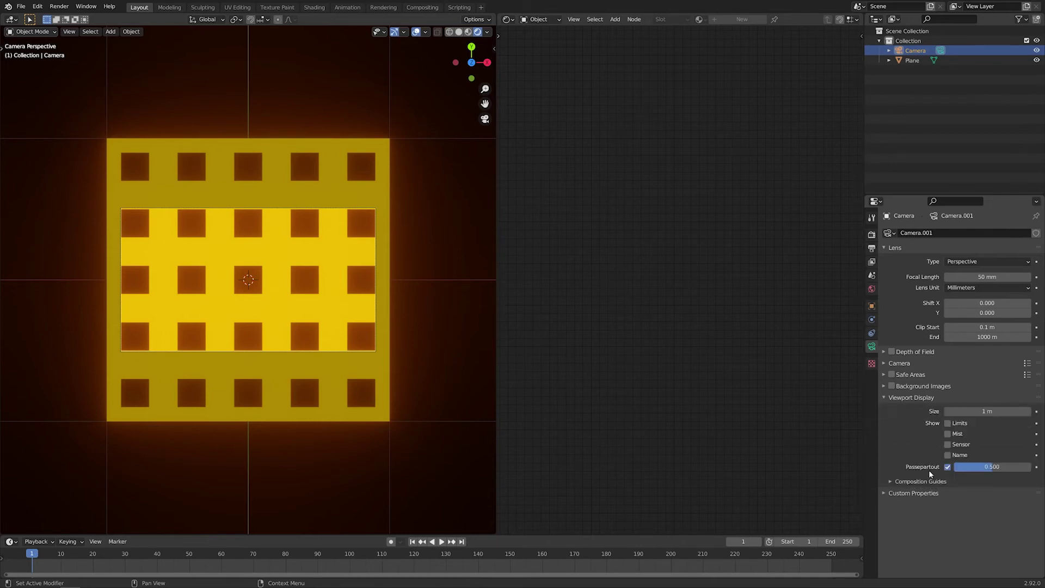
click(987, 468)
text(1)
key(Return)
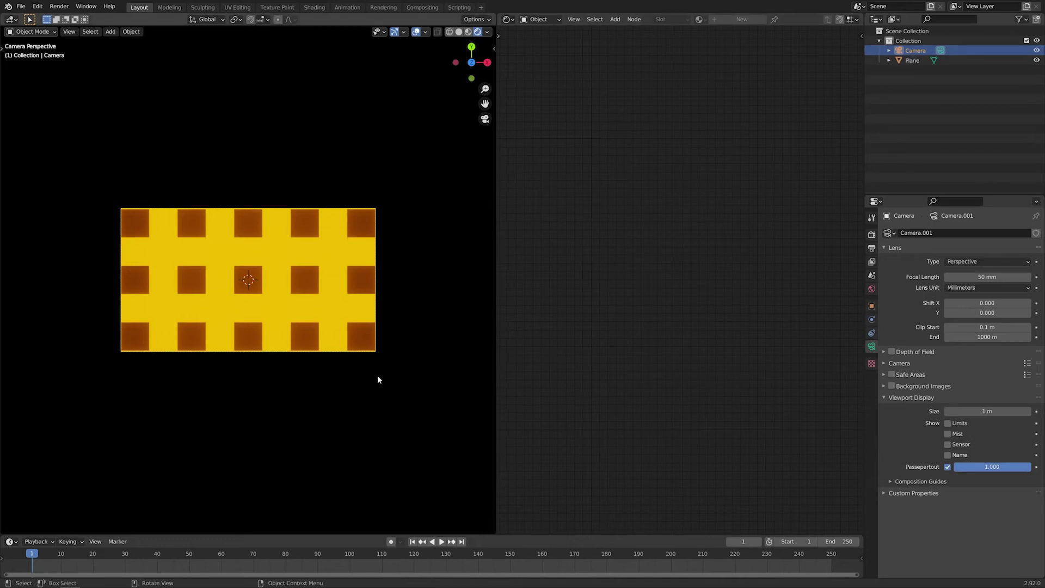
Step: Select the grid plane, enlarge the timeline area and set the animation's end frame to 240
click(264, 303)
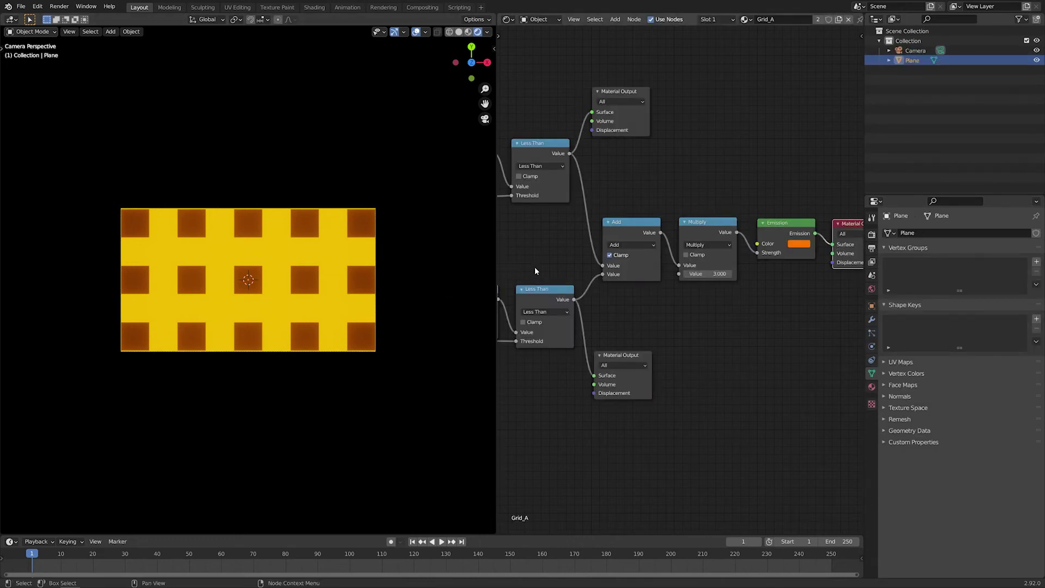
middle_drag(541, 267, 542, 366)
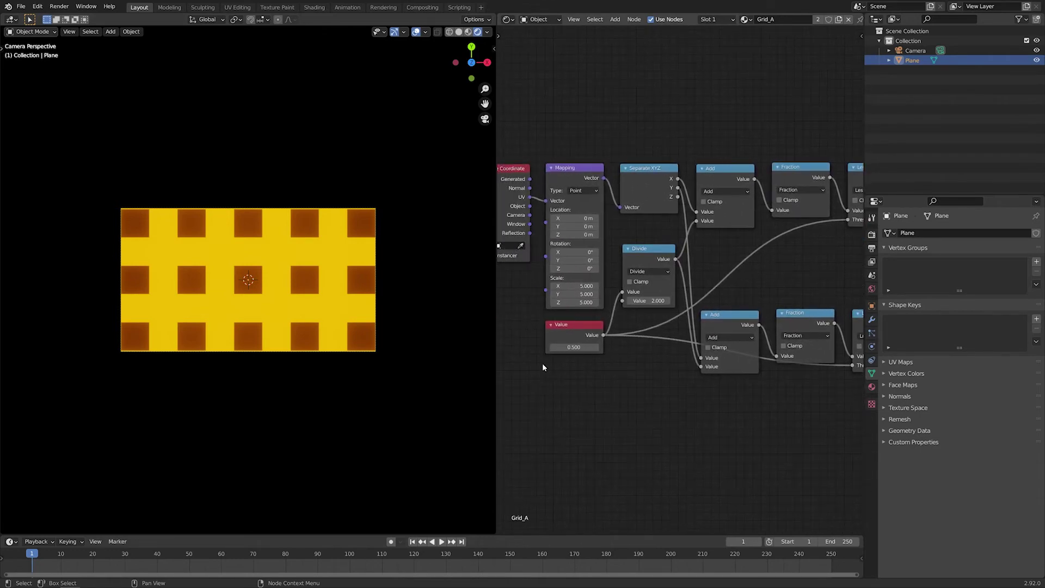
scroll(542, 363, up, 1)
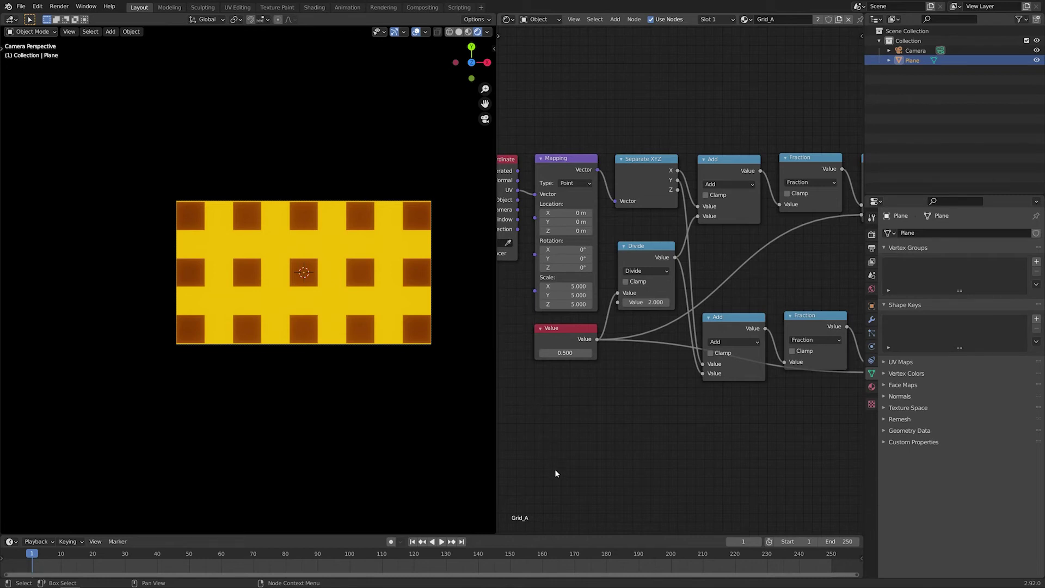
drag(541, 534, 569, 378)
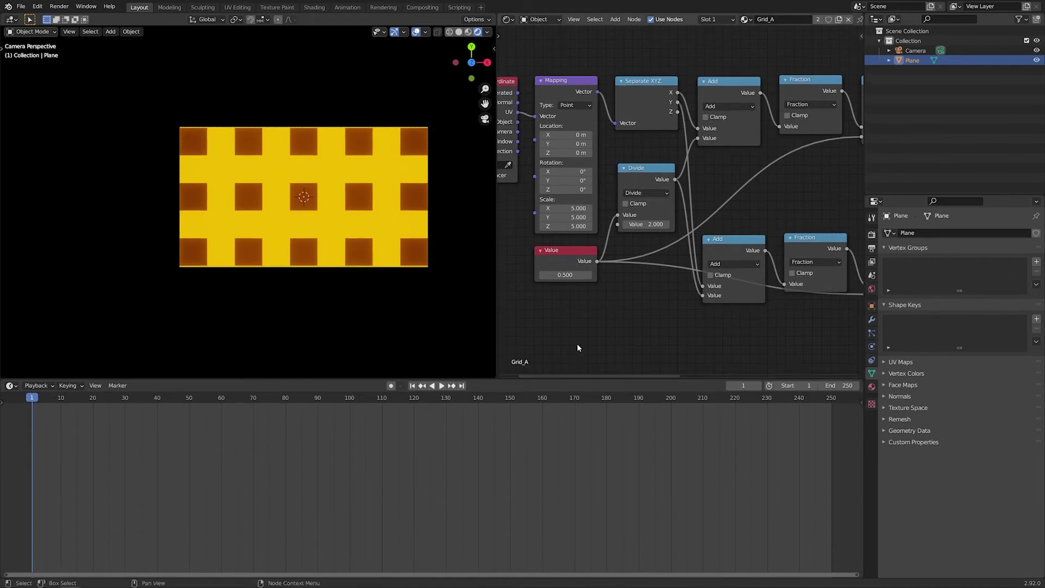
click(842, 387)
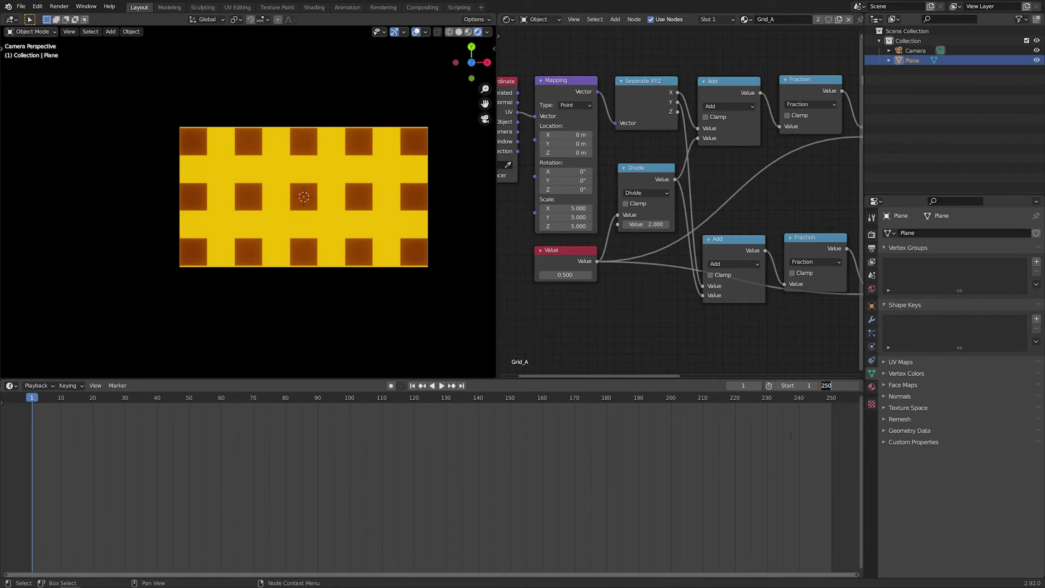
text(240)
key(Return)
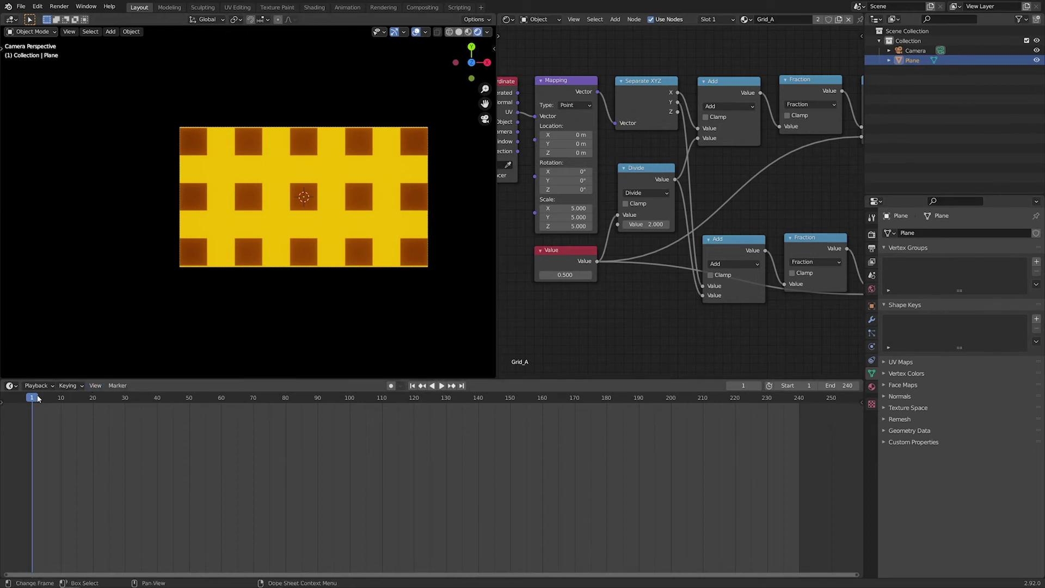
Step: Scrub the timeline to frame 116 and jump back to frame 1
drag(38, 398, 401, 472)
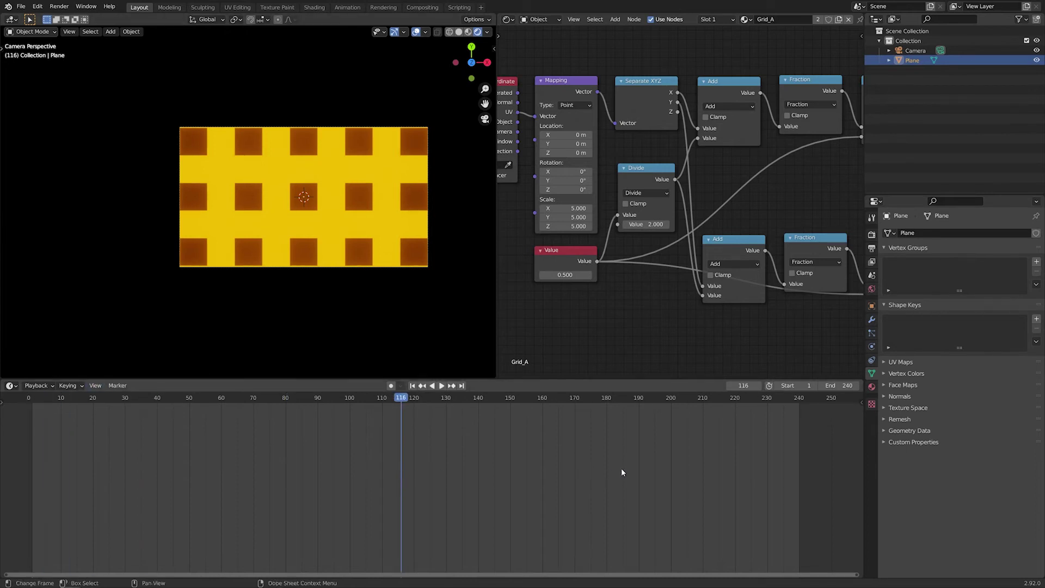
key(shift+Left)
key(shift+Left)
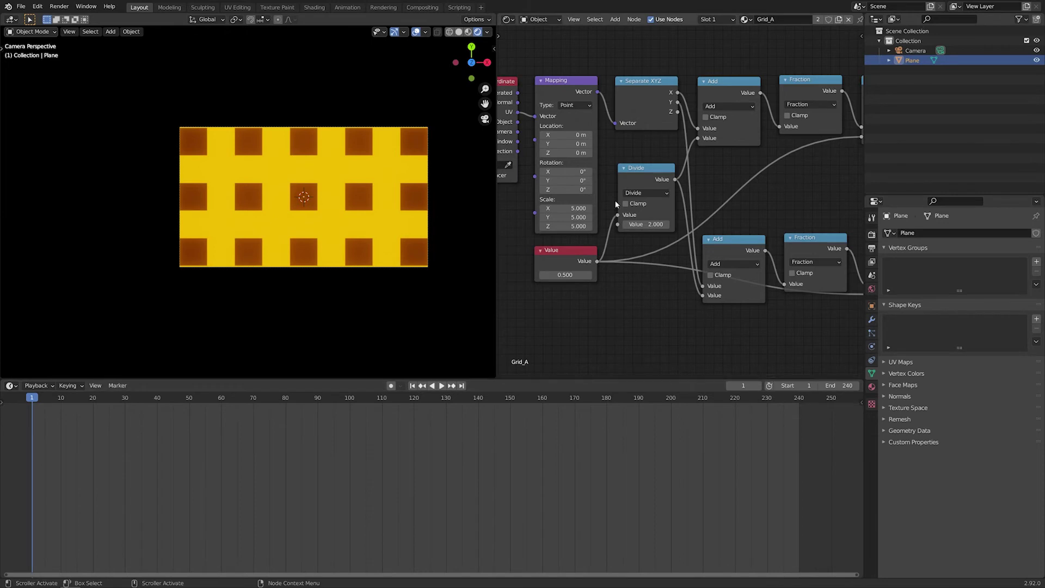
Step: Insert a single keyframe on the Mapping node's X location of 0 m at frame 1
click(578, 86)
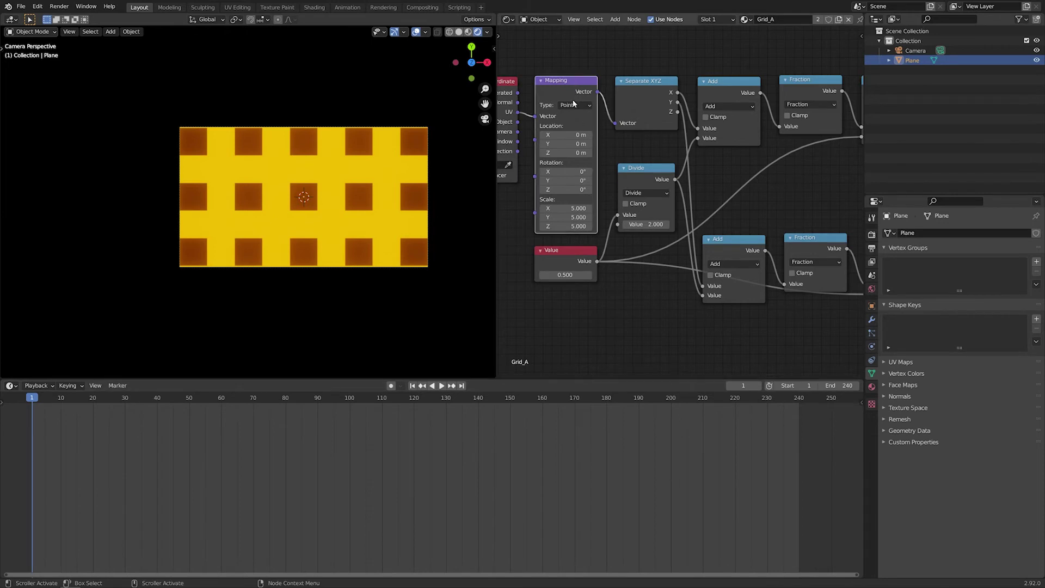
right_click(561, 136)
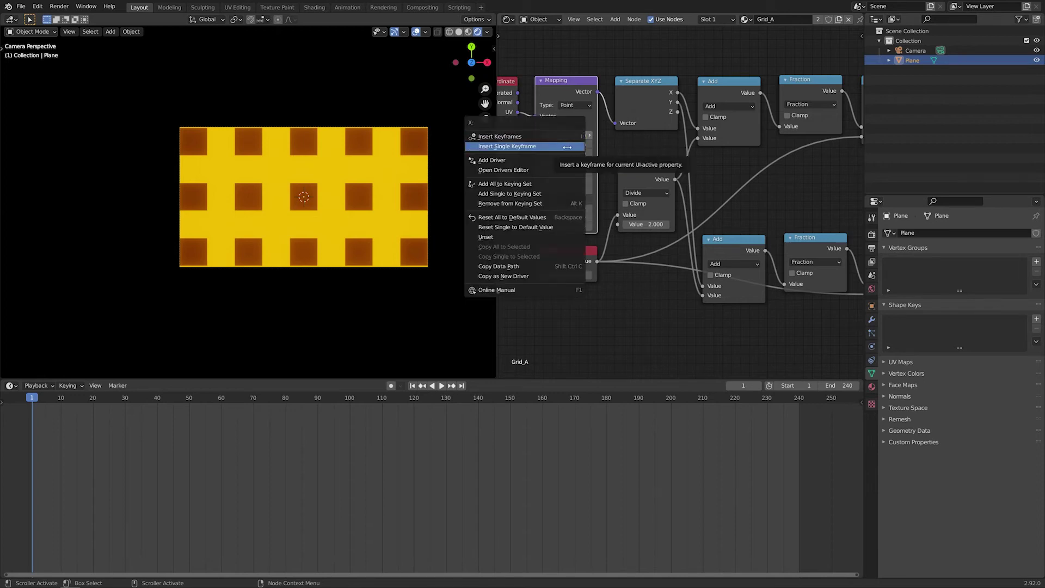
click(567, 147)
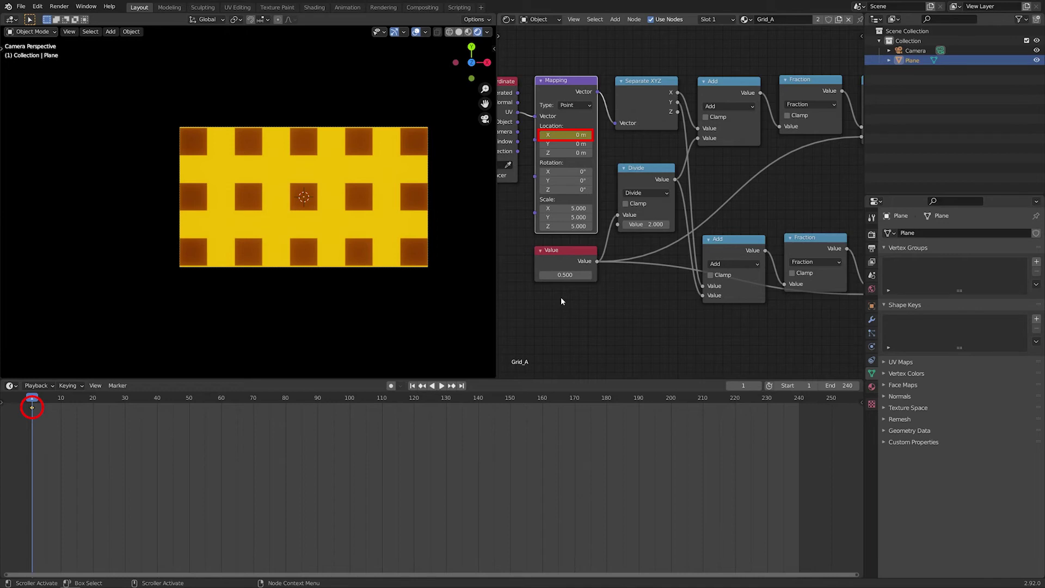
click(614, 320)
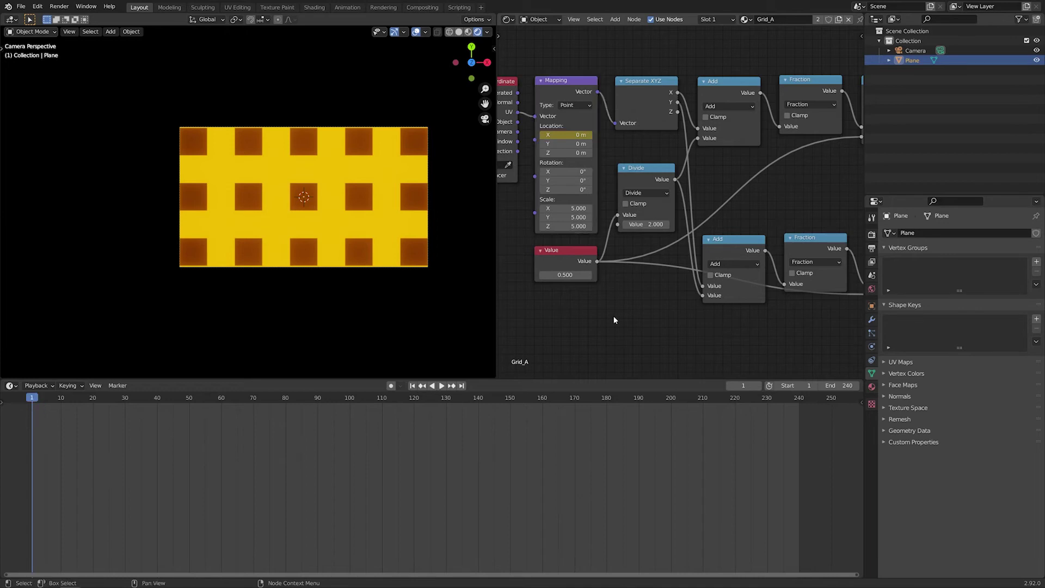
Step: Go to frame 241, set the Mapping node's X location to -20 m and insert a single keyframe on it
click(741, 386)
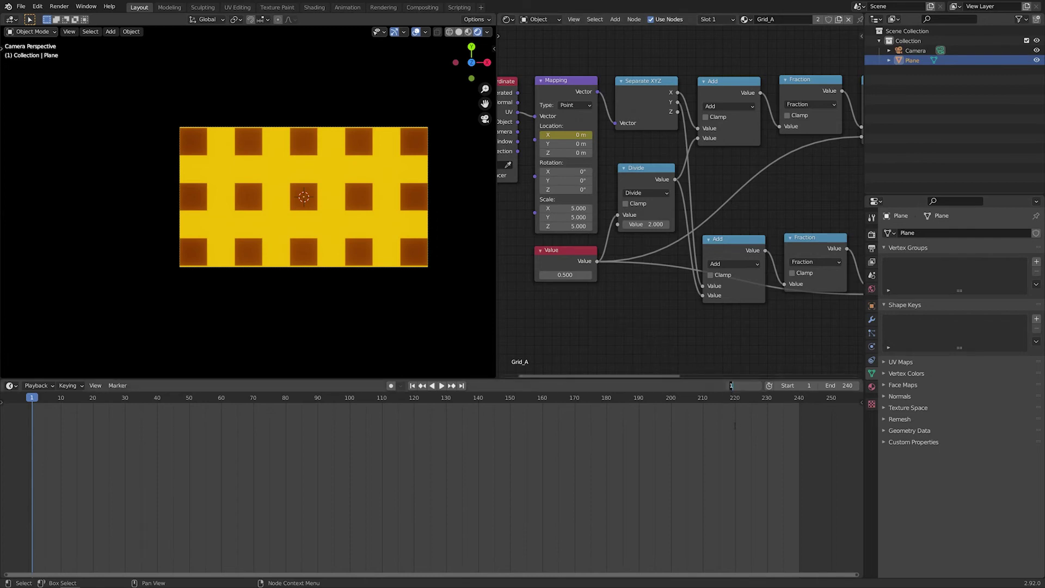
text(241)
key(Return)
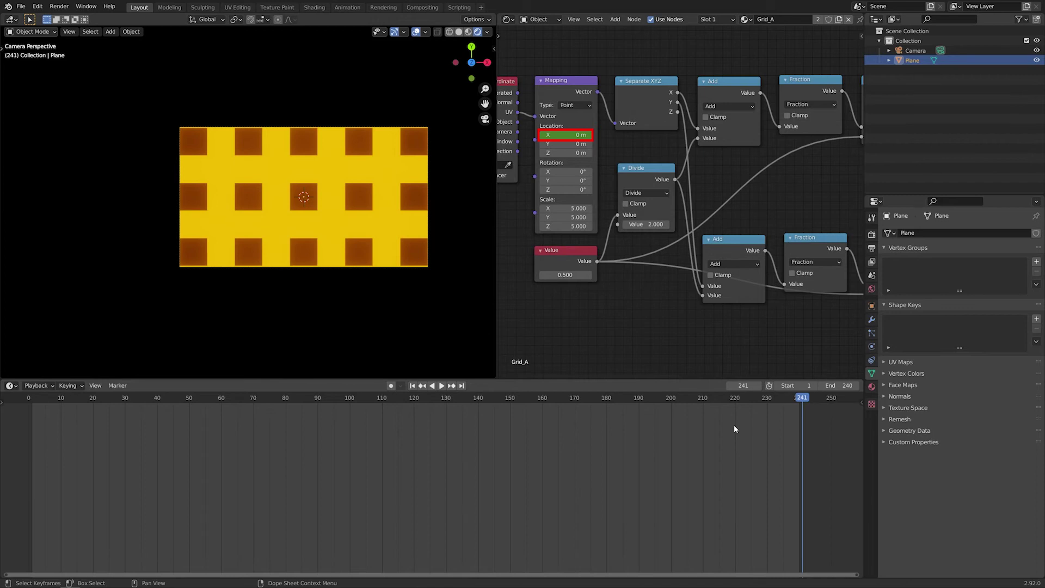
click(569, 135)
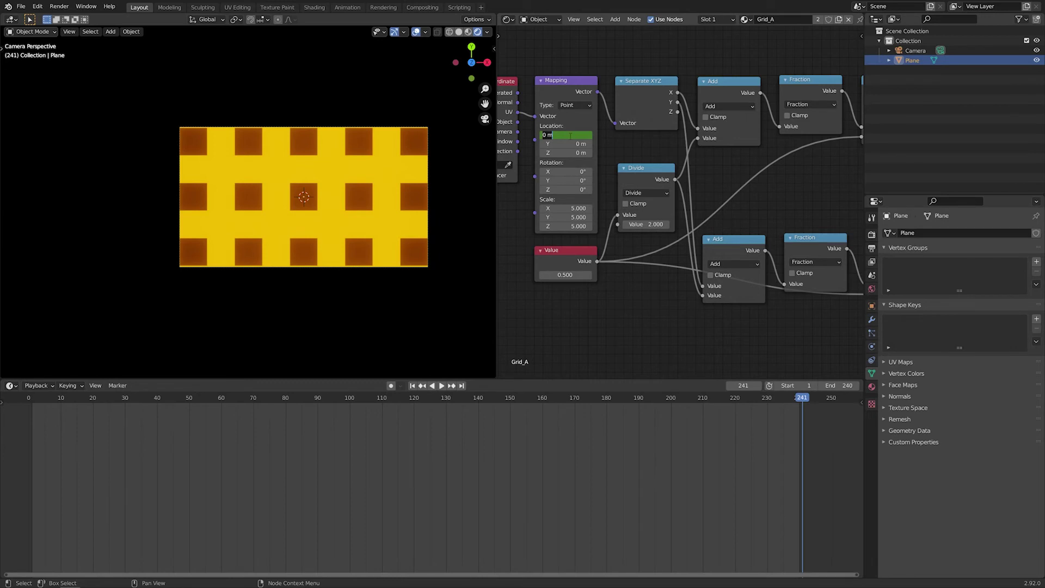
text(-20)
key(Return)
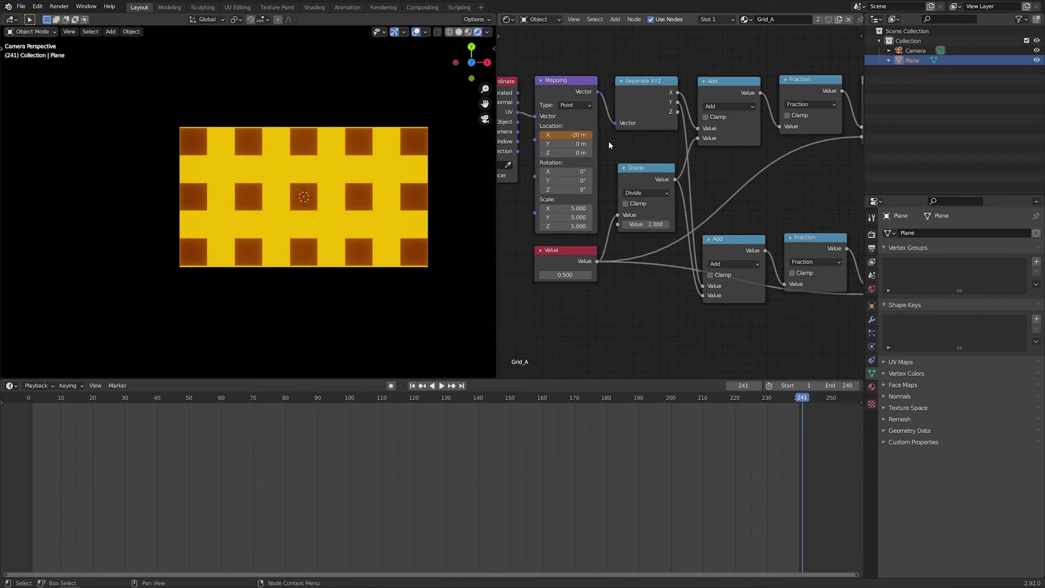
right_click(559, 135)
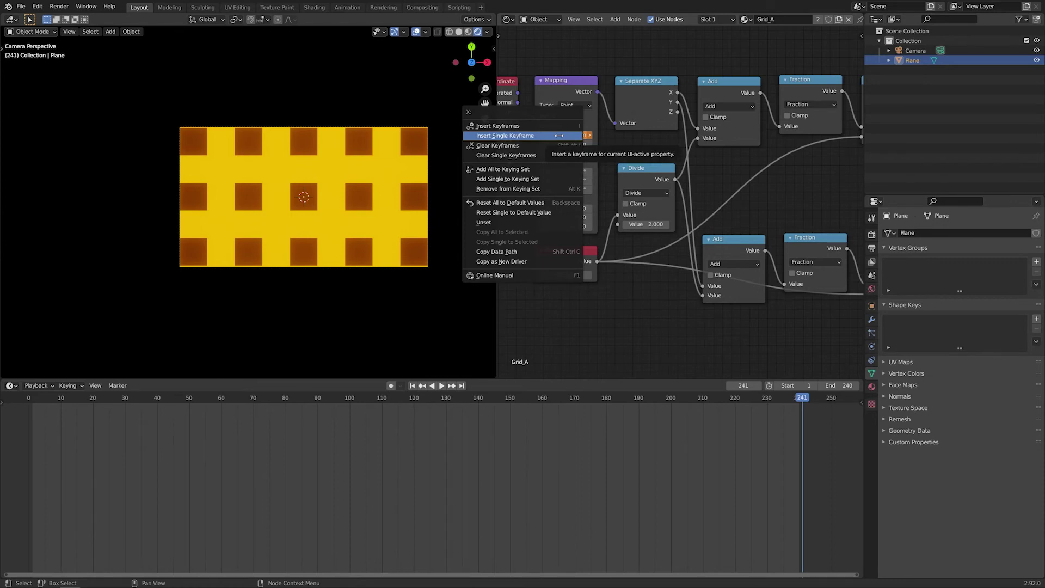
click(559, 135)
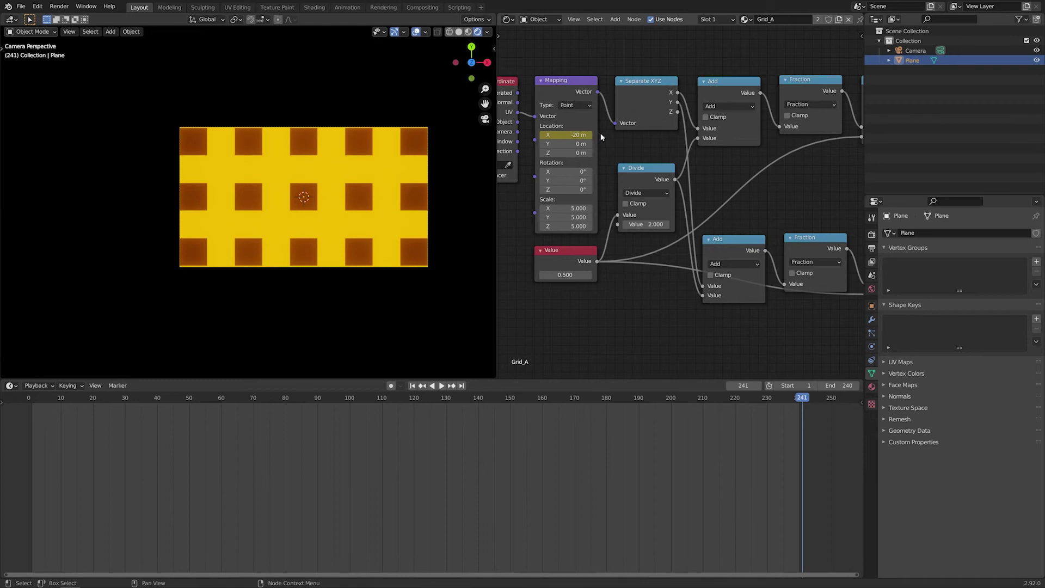
Step: Select the Mapping node to display its keyframes, and preview the grid's sliding animation
click(567, 84)
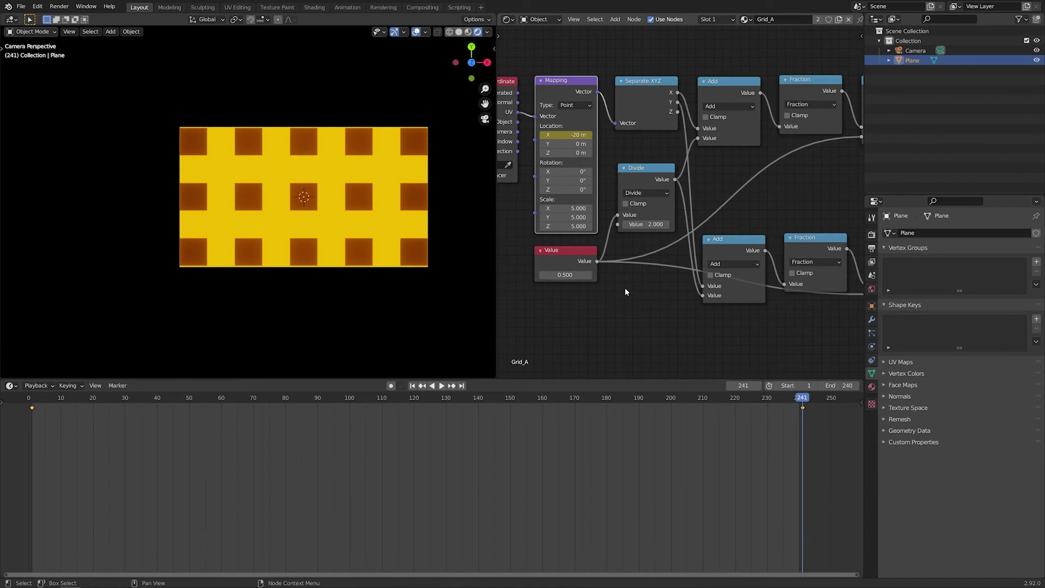
key(space)
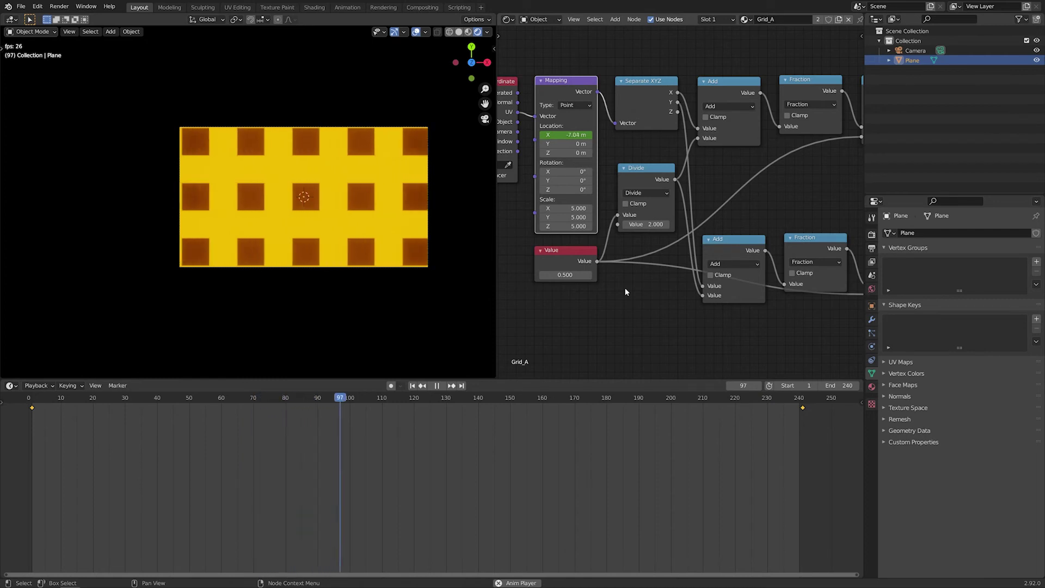
key(space)
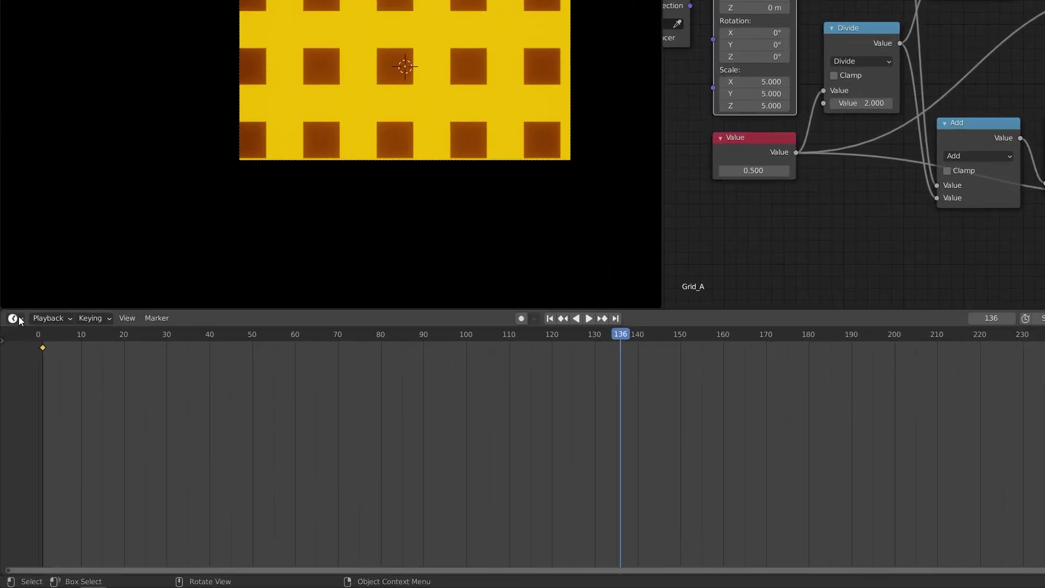
Step: Switch the timeline area to the Graph Editor, set the interpolation of all keyframes to Linear and preview the motion
click(19, 319)
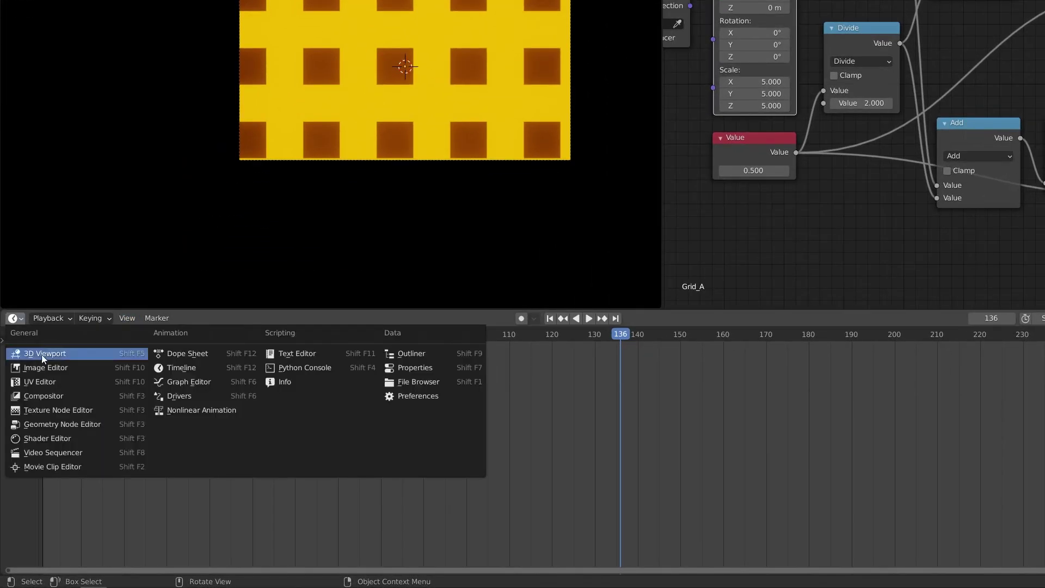
click(215, 383)
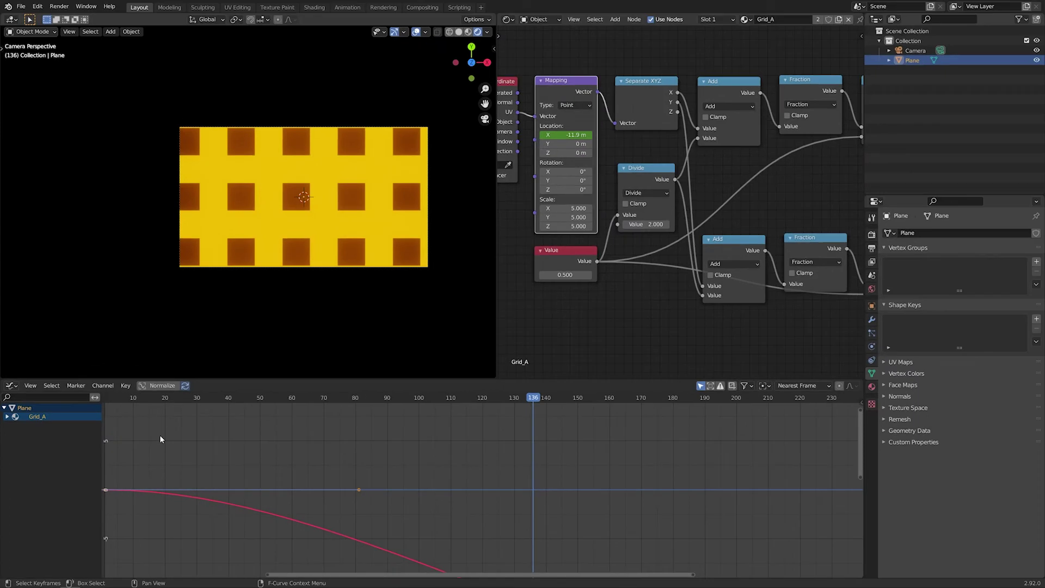
key(Home)
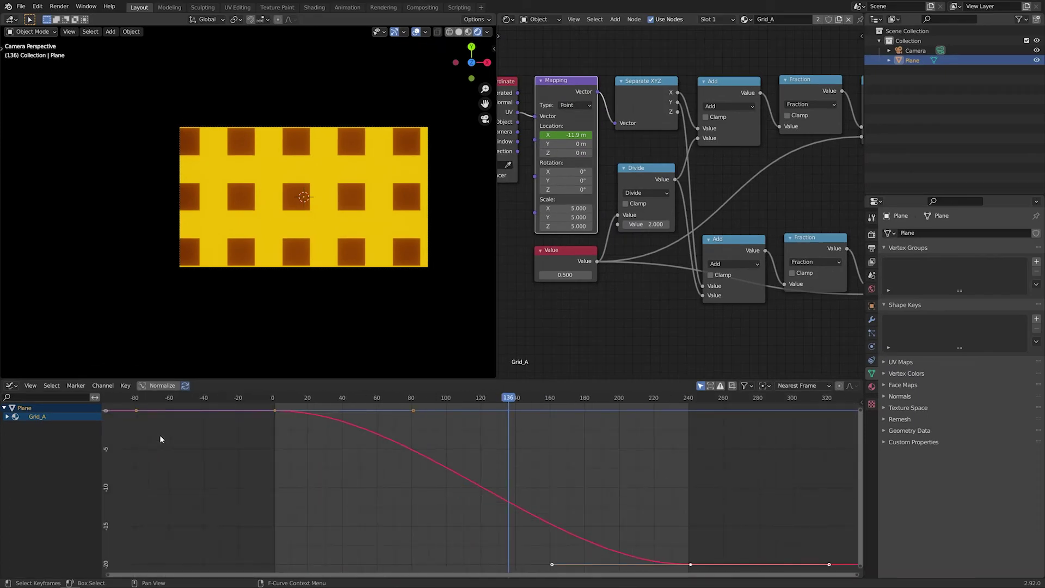
scroll(344, 467, down, 3)
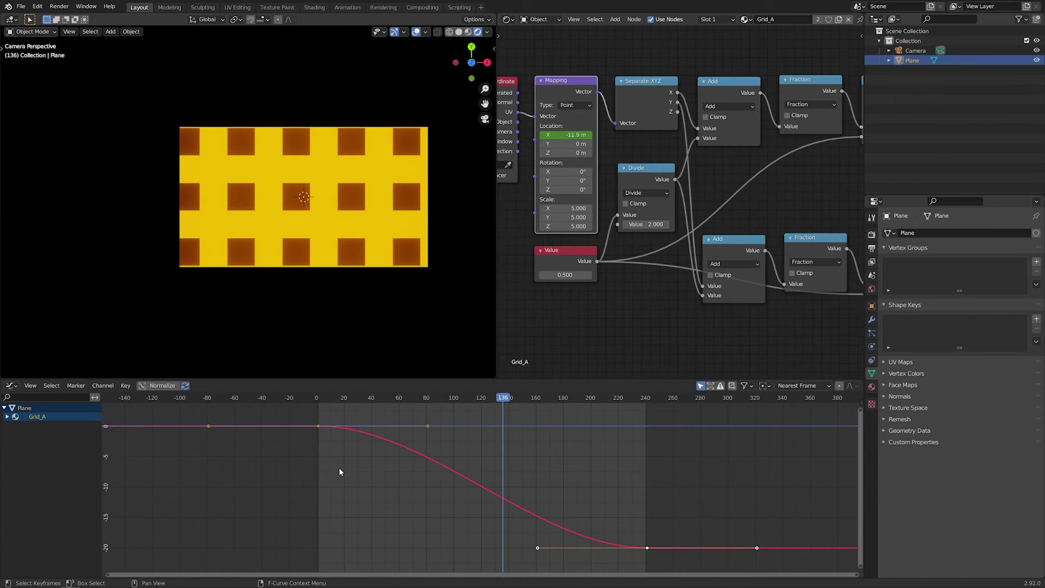
key(a)
key(t)
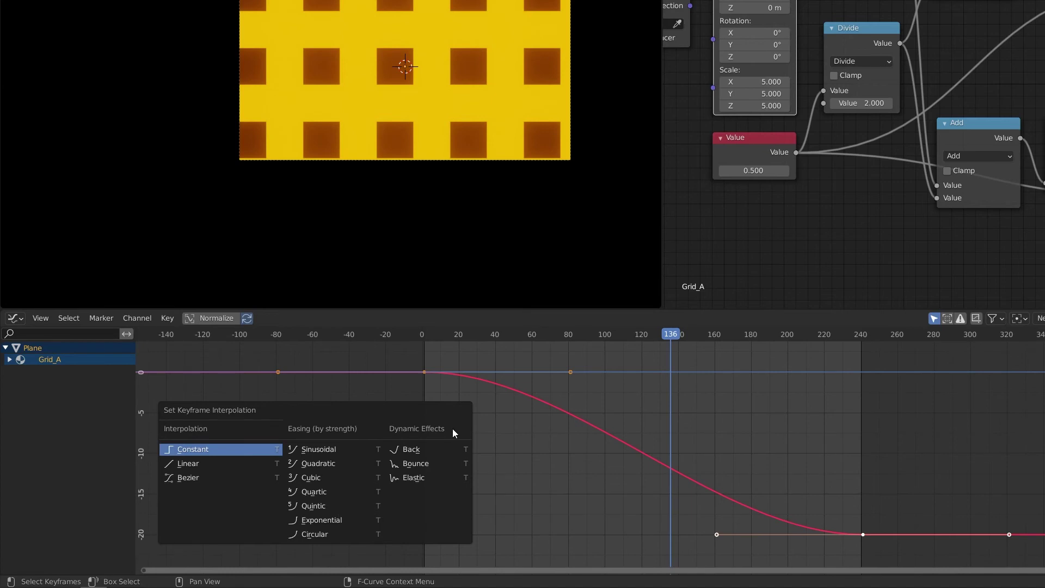
click(260, 462)
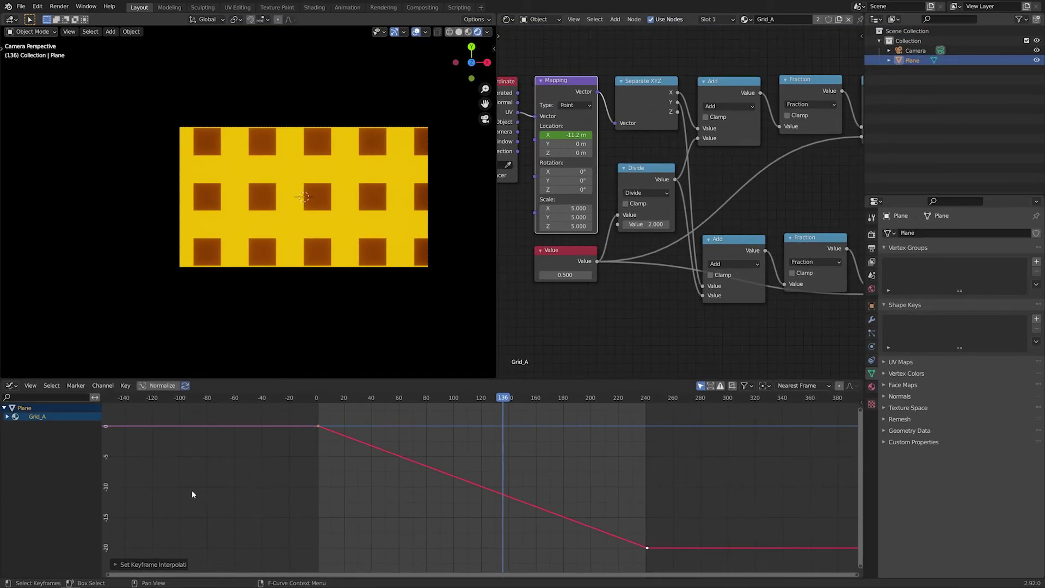
key(space)
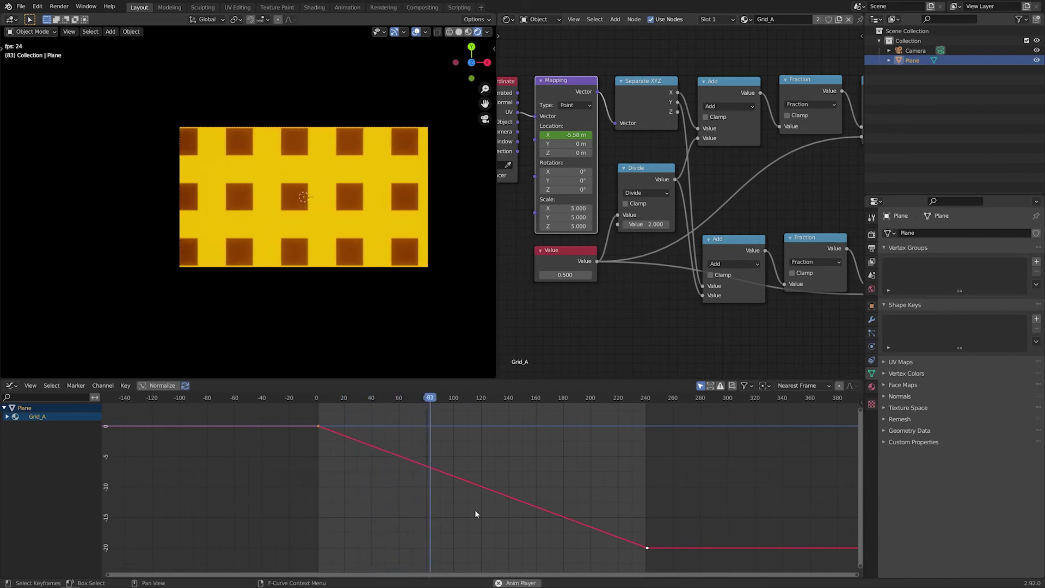
key(space)
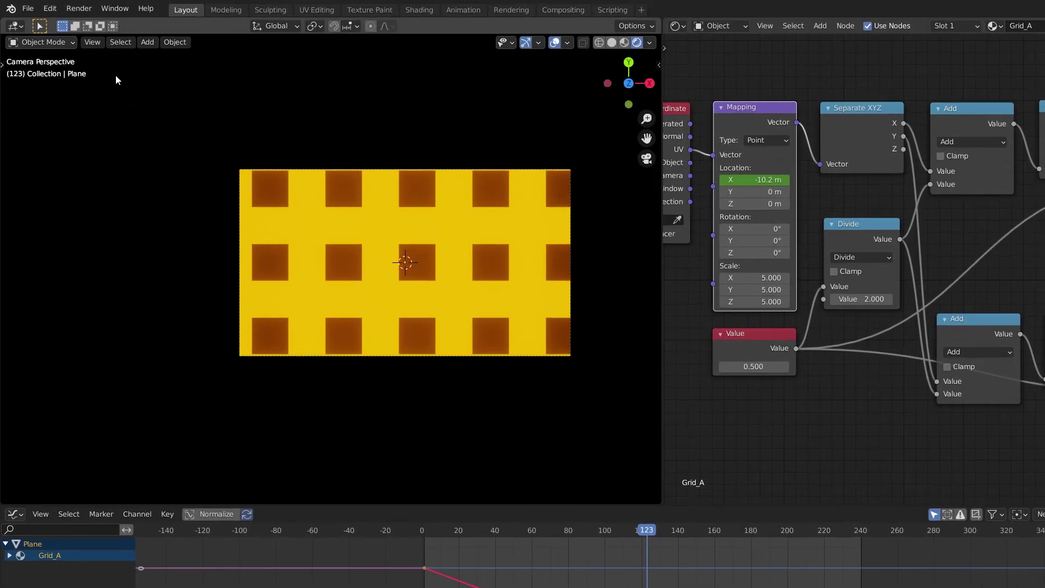
Step: Set the default F-curve interpolation to Linear in the animation preferences and close the preferences window
click(50, 8)
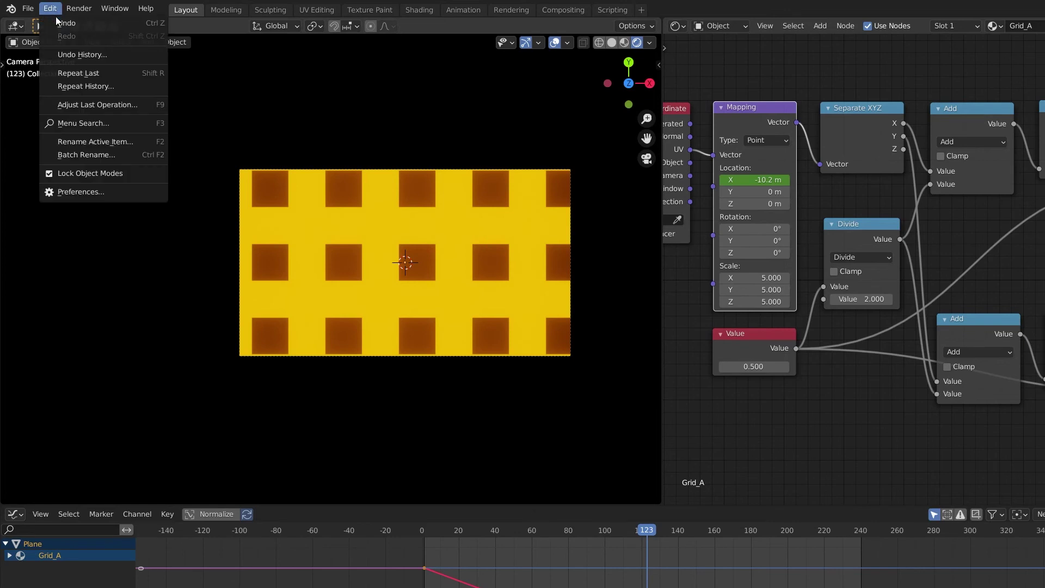
click(148, 192)
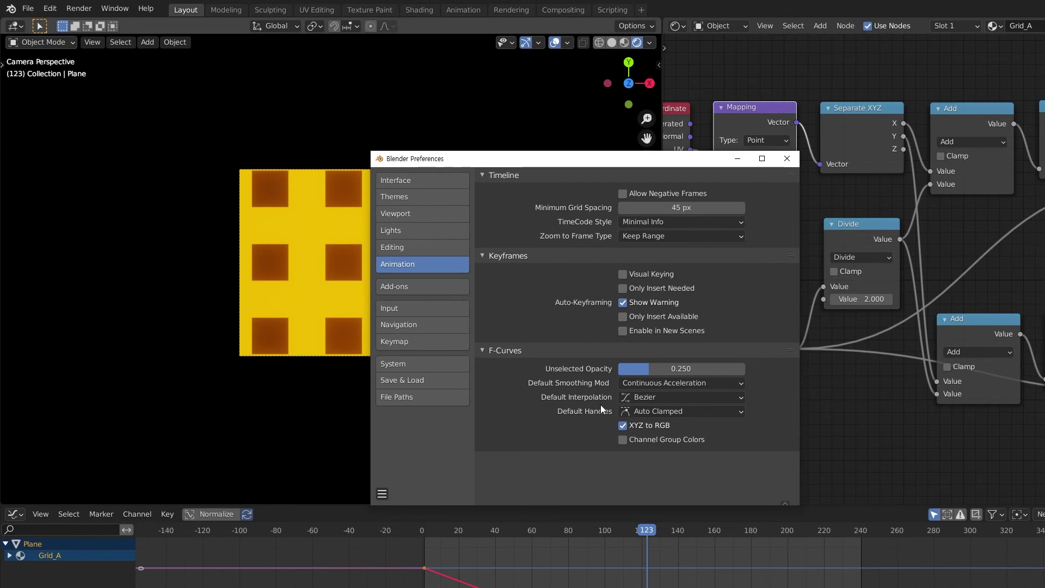
click(695, 397)
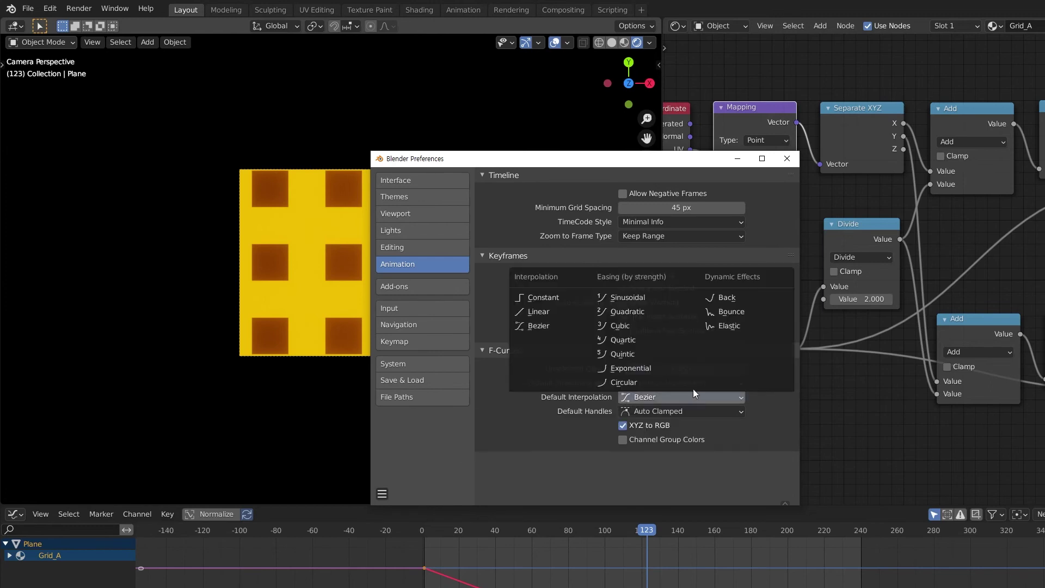
click(580, 318)
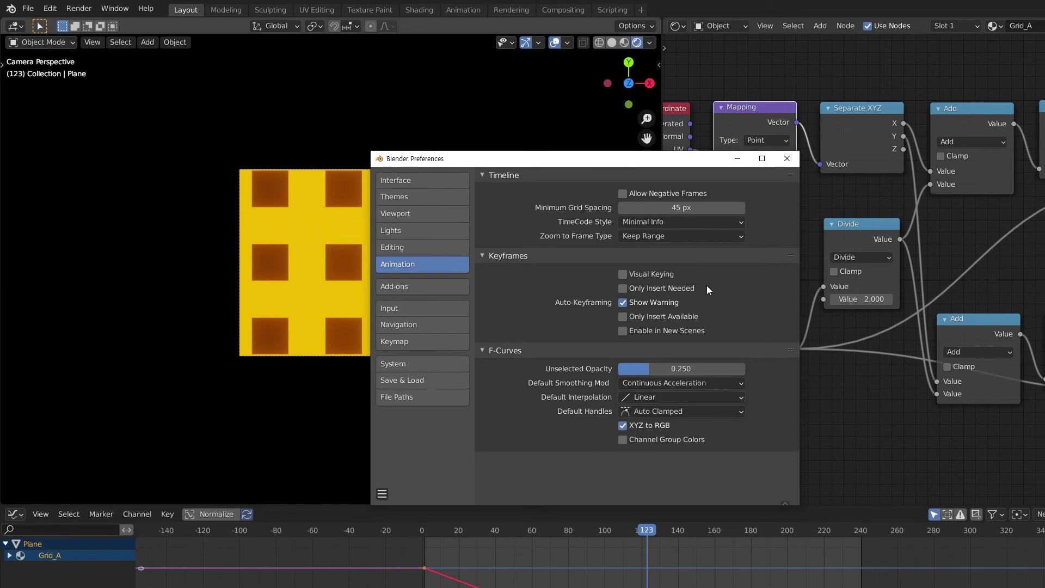
click(787, 159)
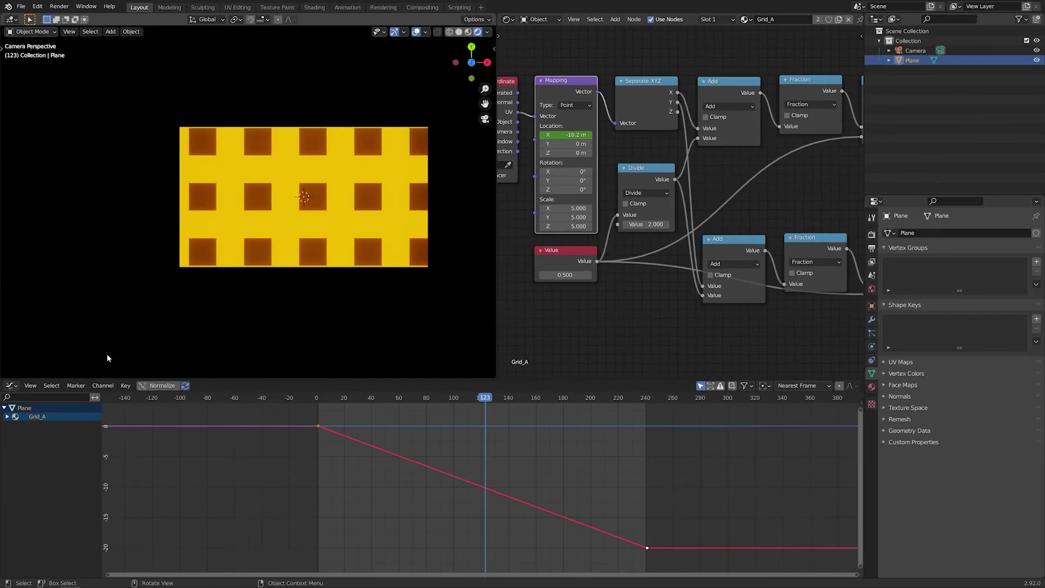
Step: Change the Graph Editor area back to the Timeline and jump to the first frame
click(11, 386)
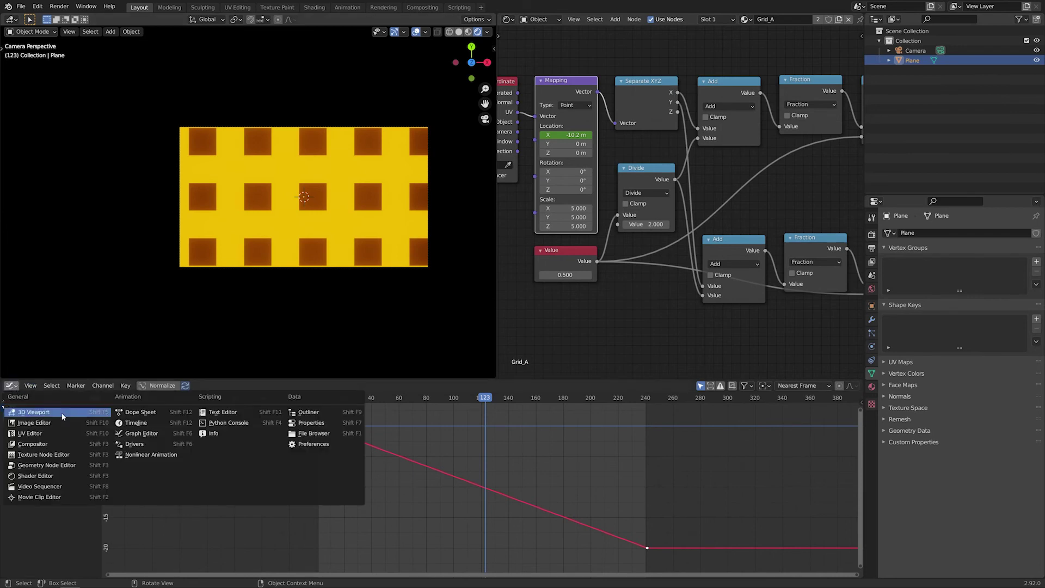
click(163, 423)
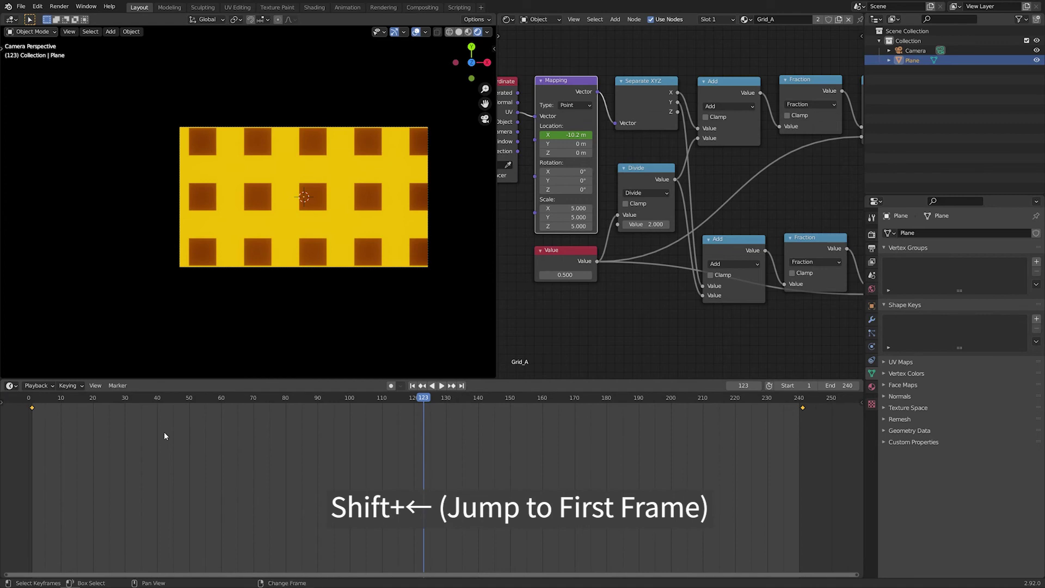
key(shift+Left)
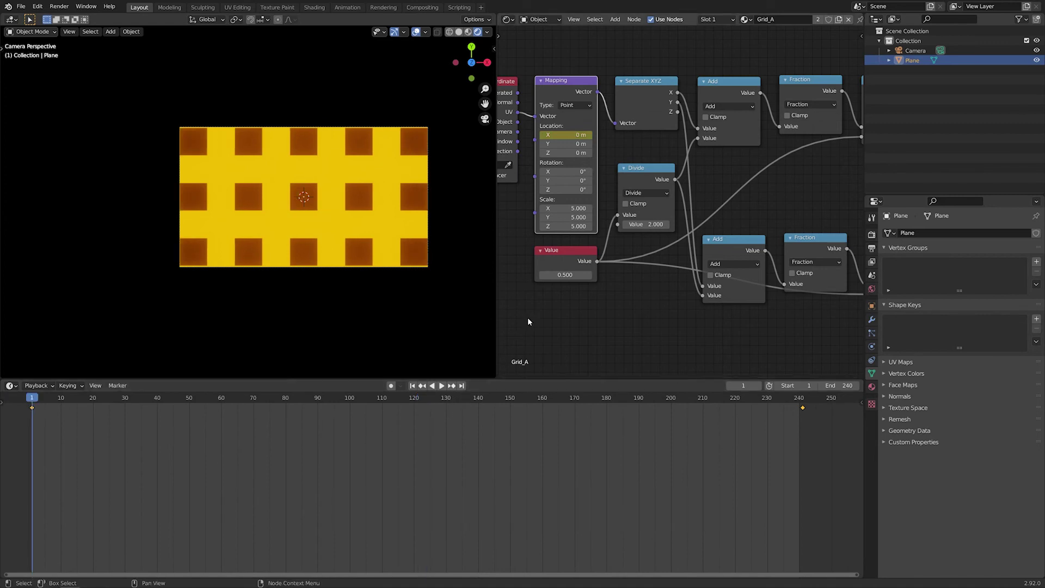
Step: Set the Value node to 0.1 and insert a keyframe on it at frame 1
click(572, 249)
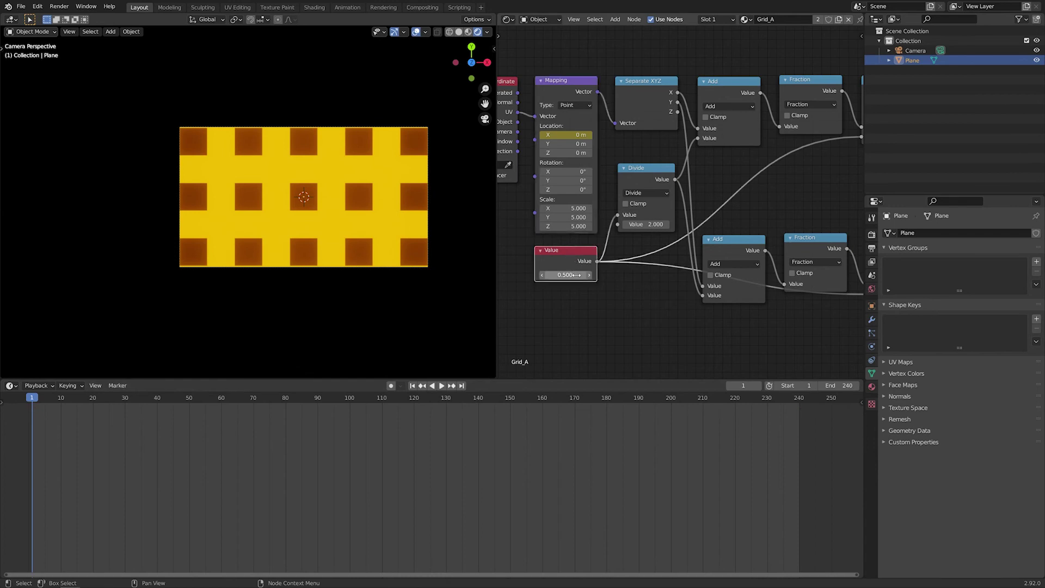
click(575, 275)
text(0.1)
key(Return)
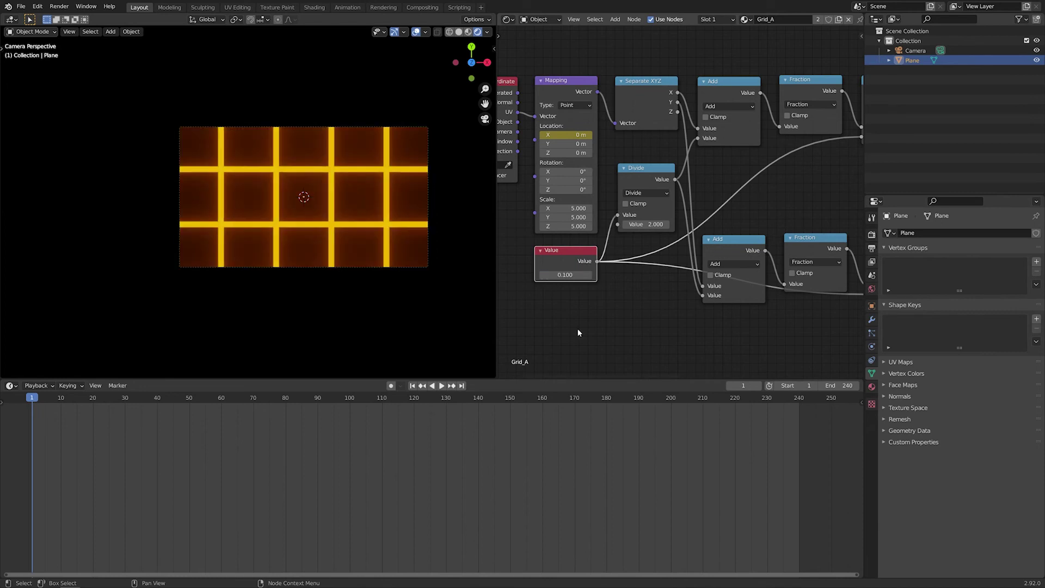
right_click(577, 276)
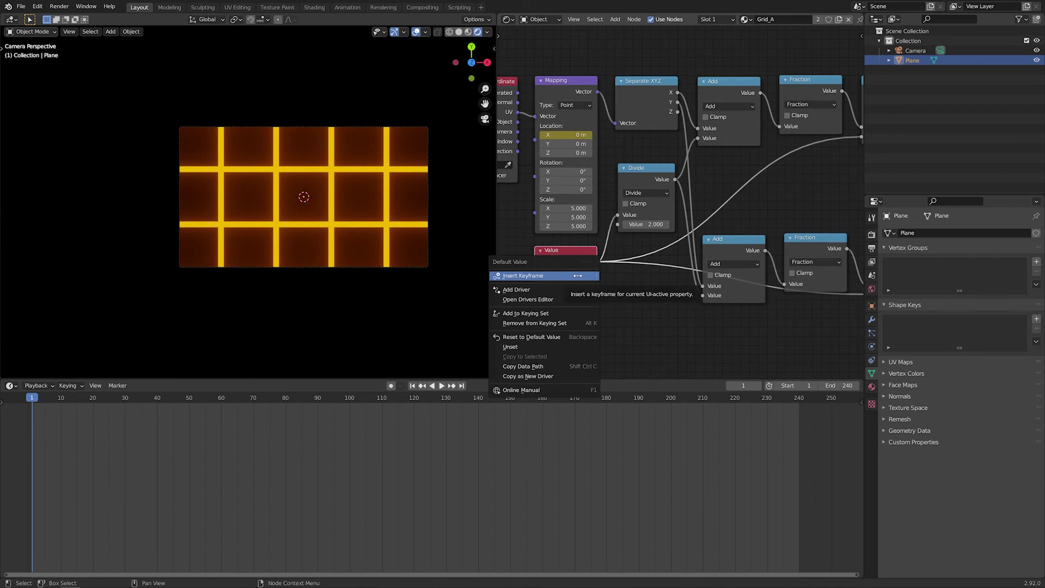
click(578, 276)
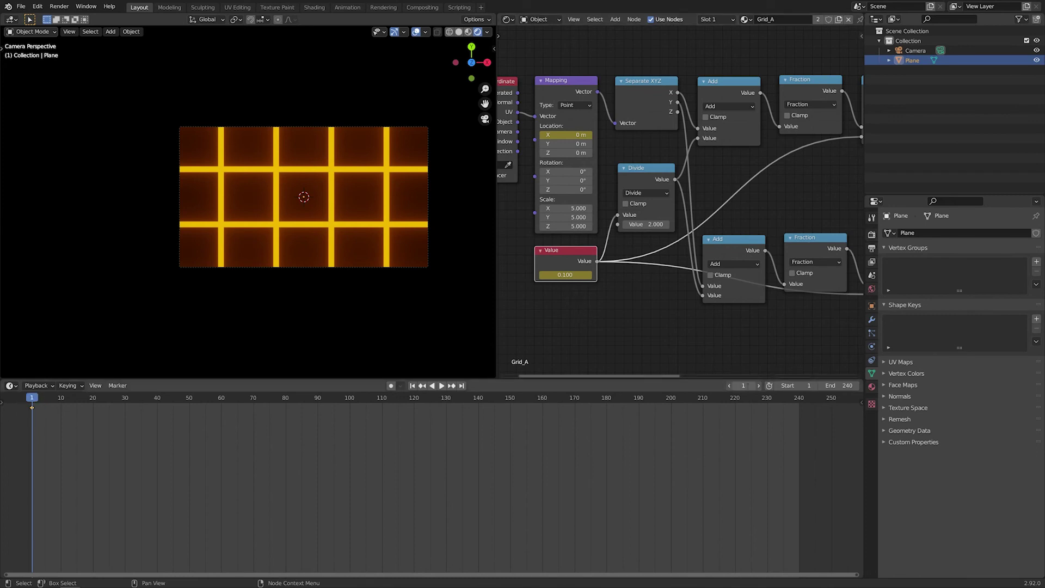
Step: Go to frame 61, set the Value node to 0.7 and insert a keyframe on it
click(743, 385)
text(61)
key(Return)
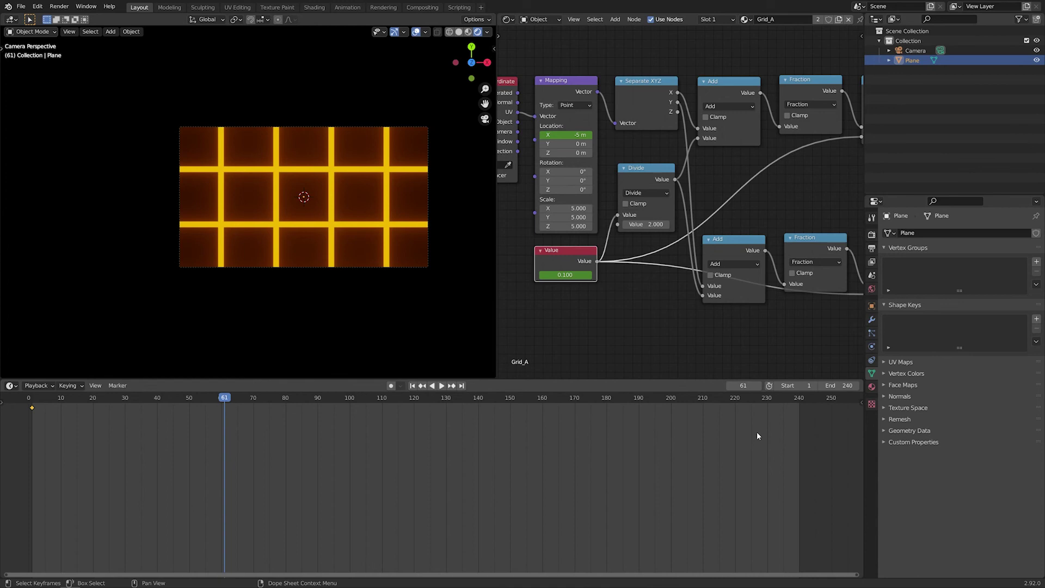
click(565, 275)
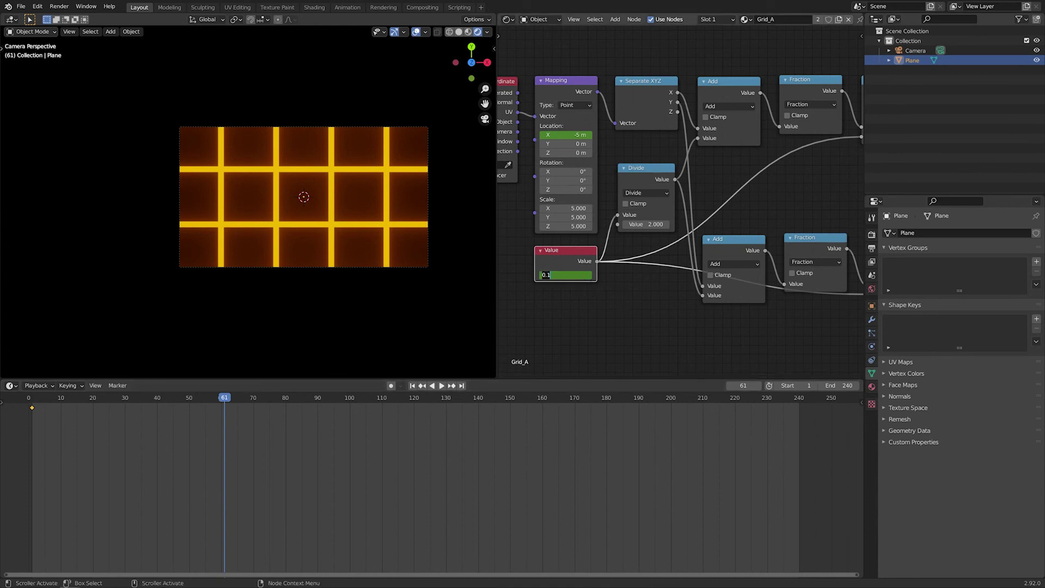
key(BackSpace)
key(Return)
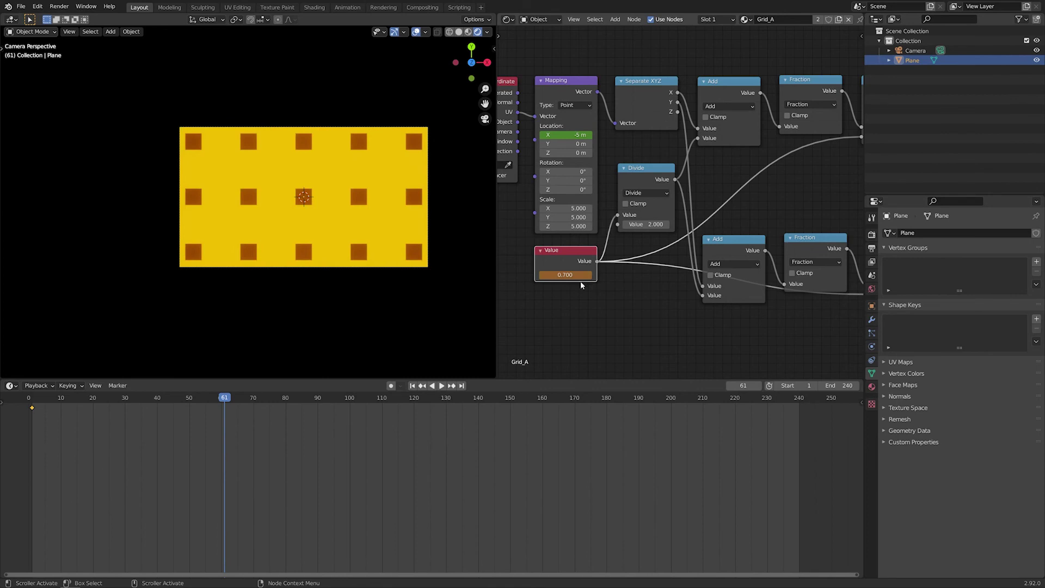
right_click(572, 274)
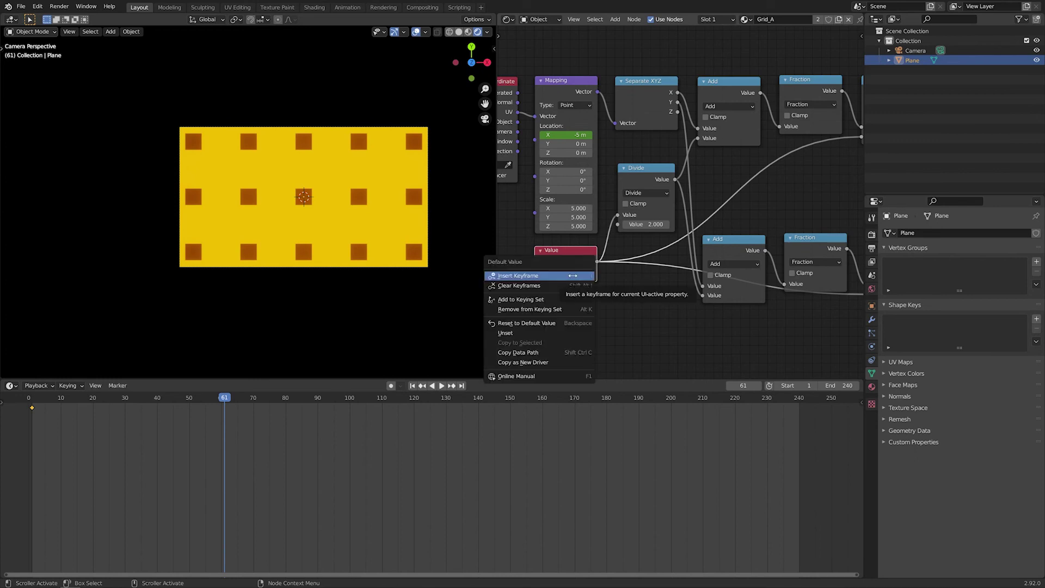
click(573, 275)
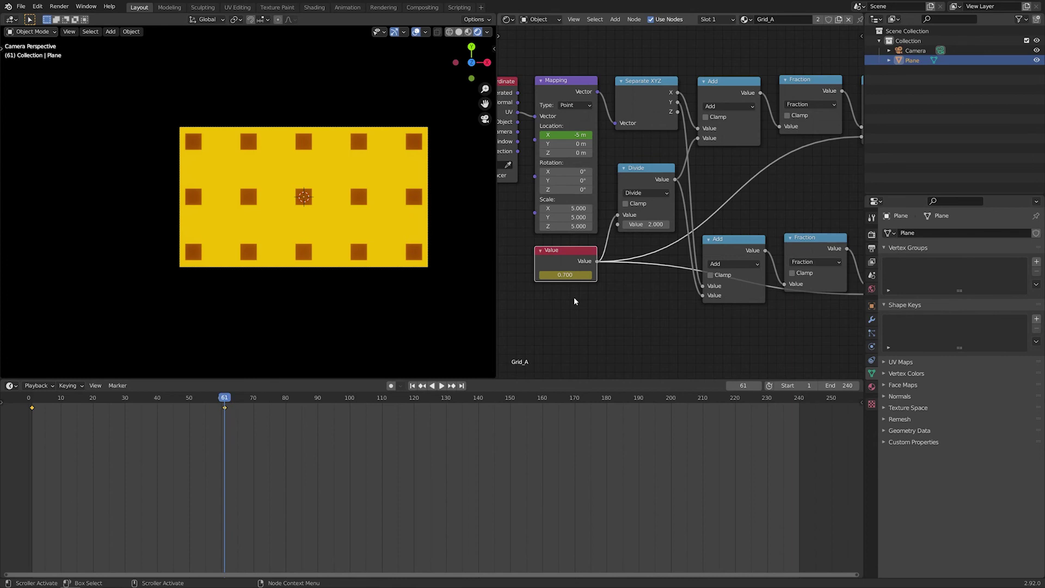
Step: Copy the Value node's keyframes at frames 1 and 61 and paste them starting at frame 121
click(746, 386)
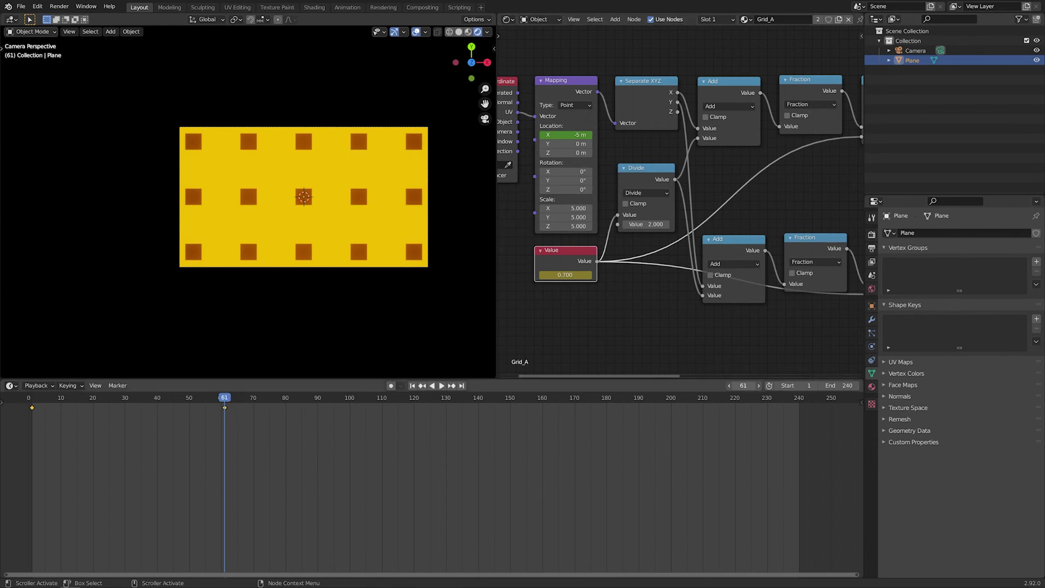
text(121)
key(Return)
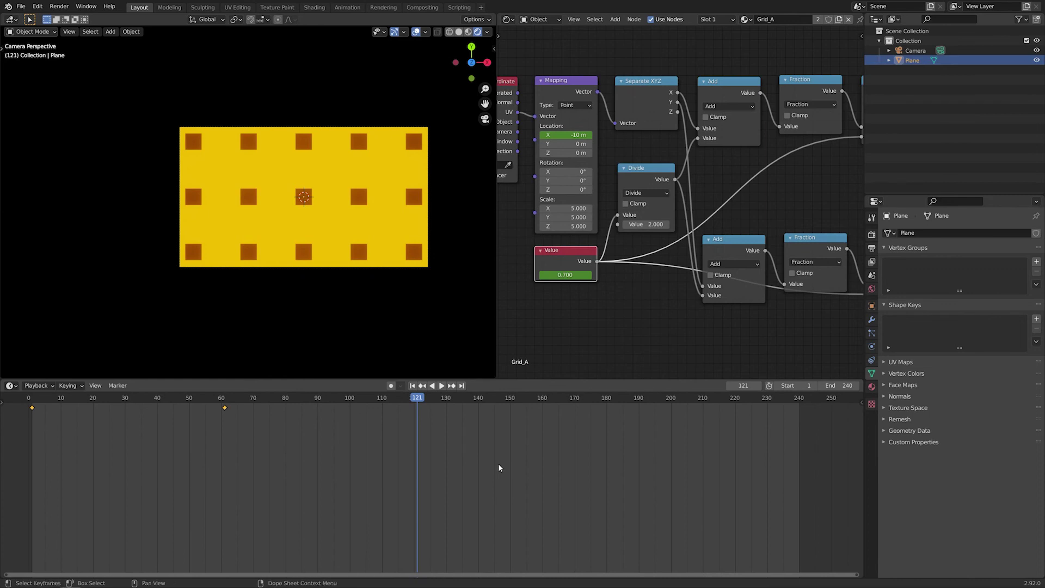
key(ctrl)
key(ctrl+v)
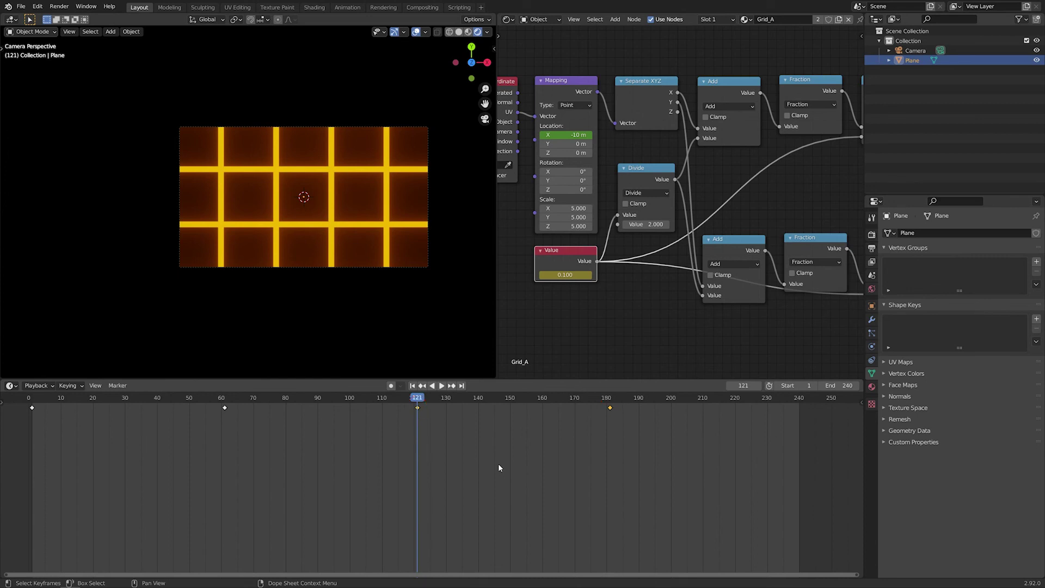
Step: Copy only the Value node's keyframe at frame 1 and paste it at frame 241
click(739, 385)
text(241)
key(Return)
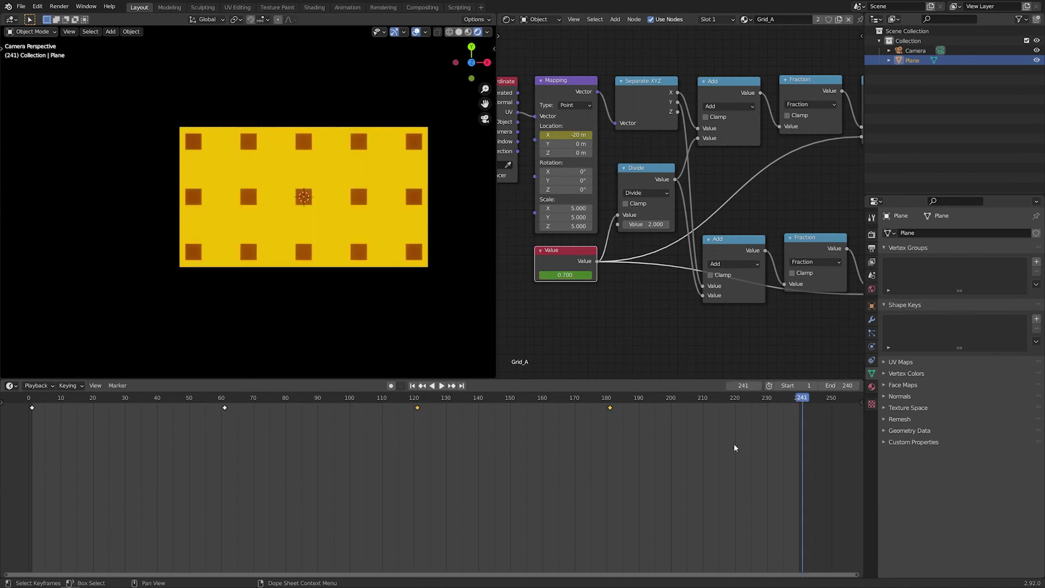
click(31, 409)
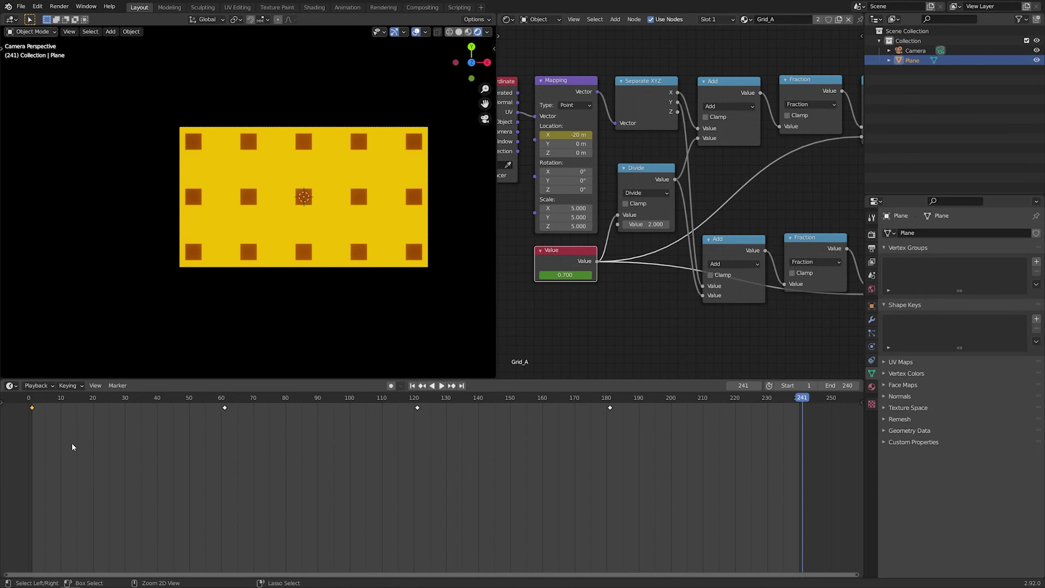
key(ctrl+v)
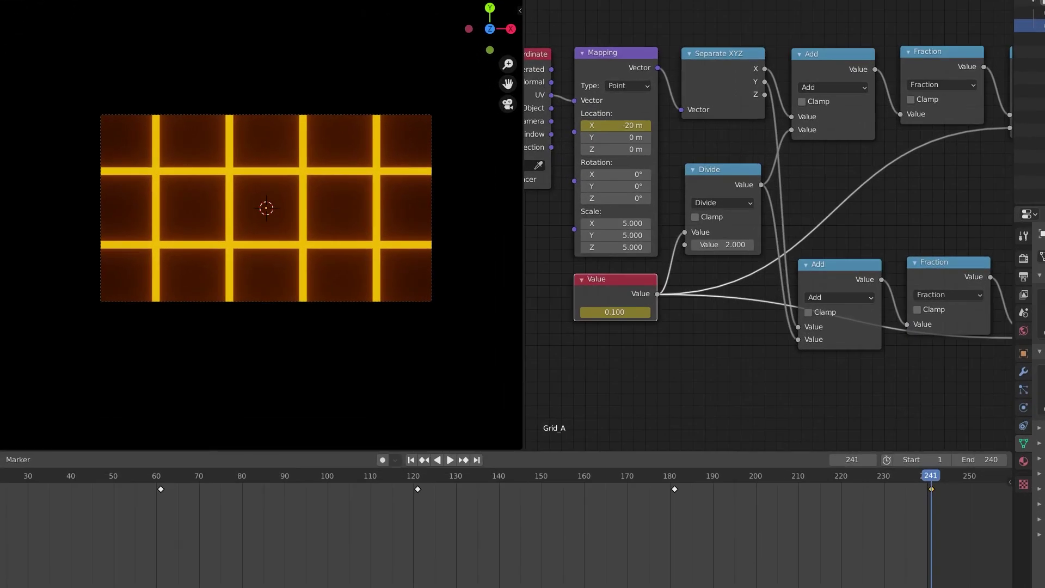
Step: Play the animation, set the Mapping node's Z rotation to -45° during playback, and stop it
key(space)
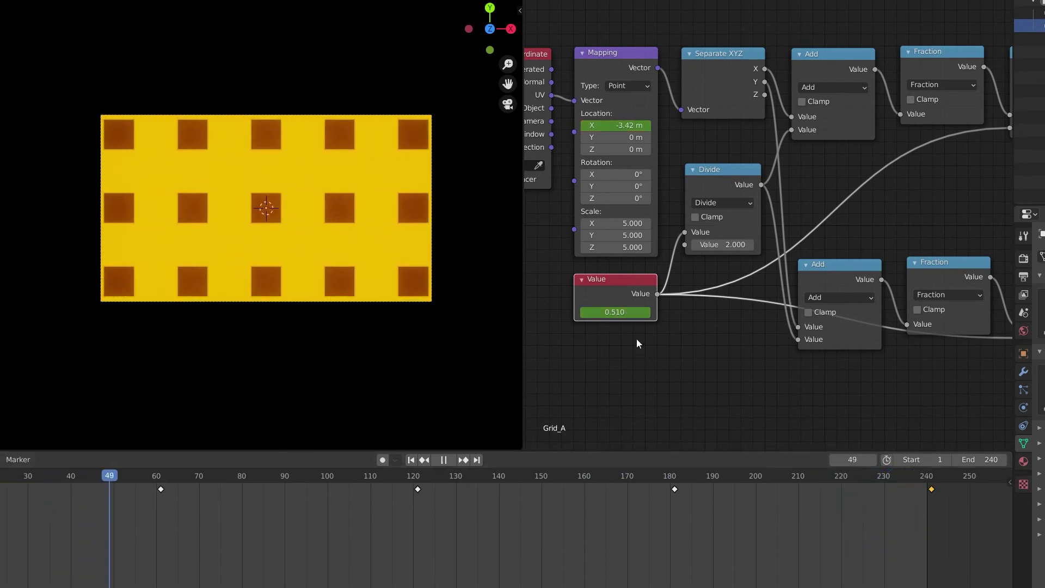
click(629, 55)
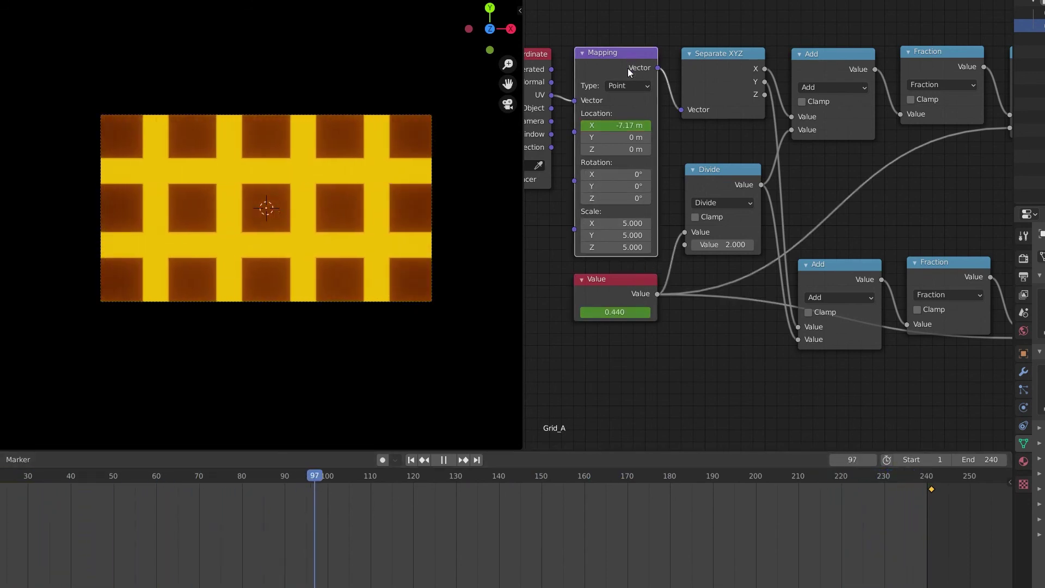
click(624, 198)
text(-45)
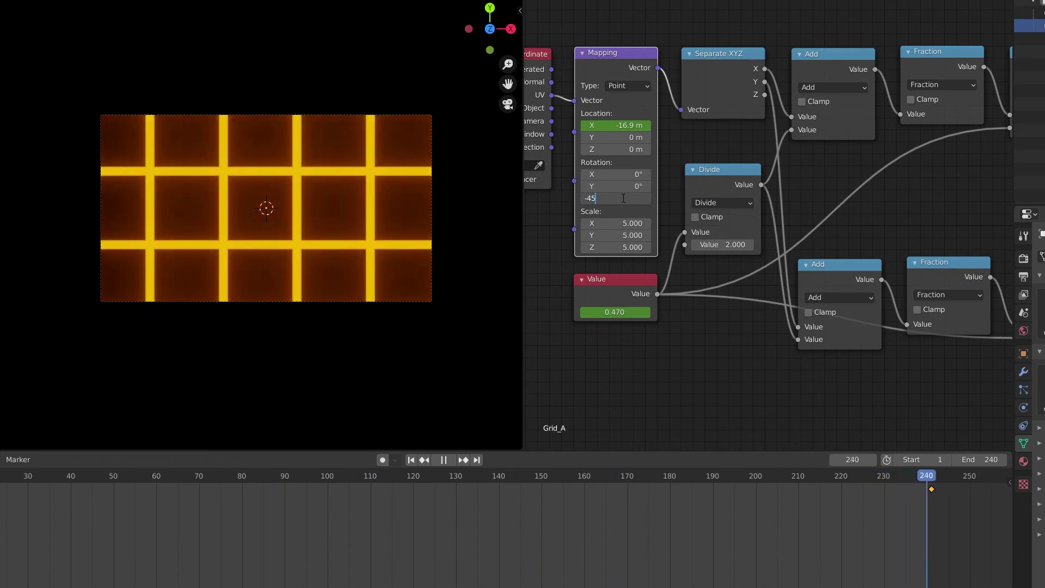
key(Return)
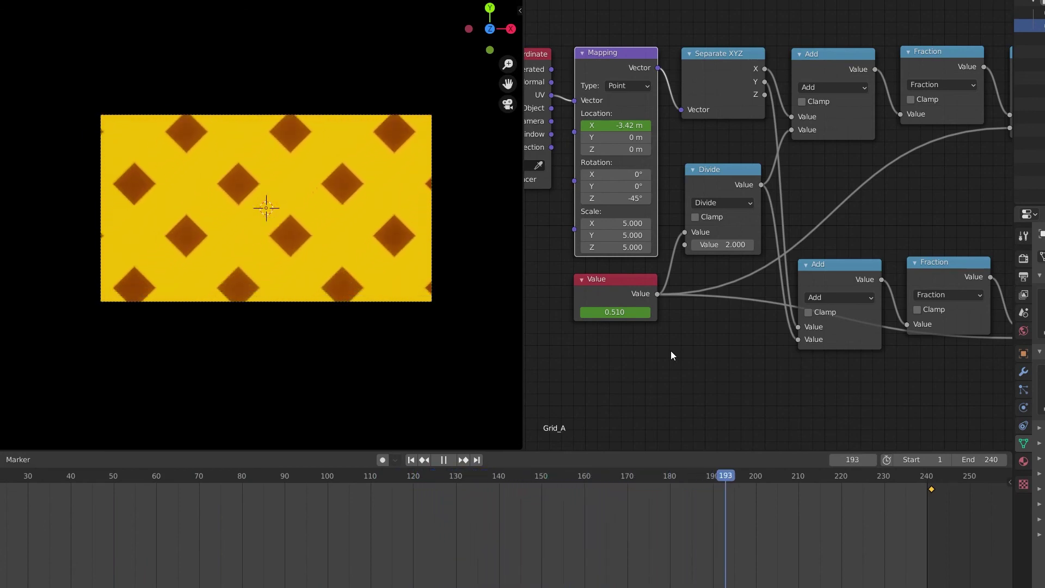
key(space)
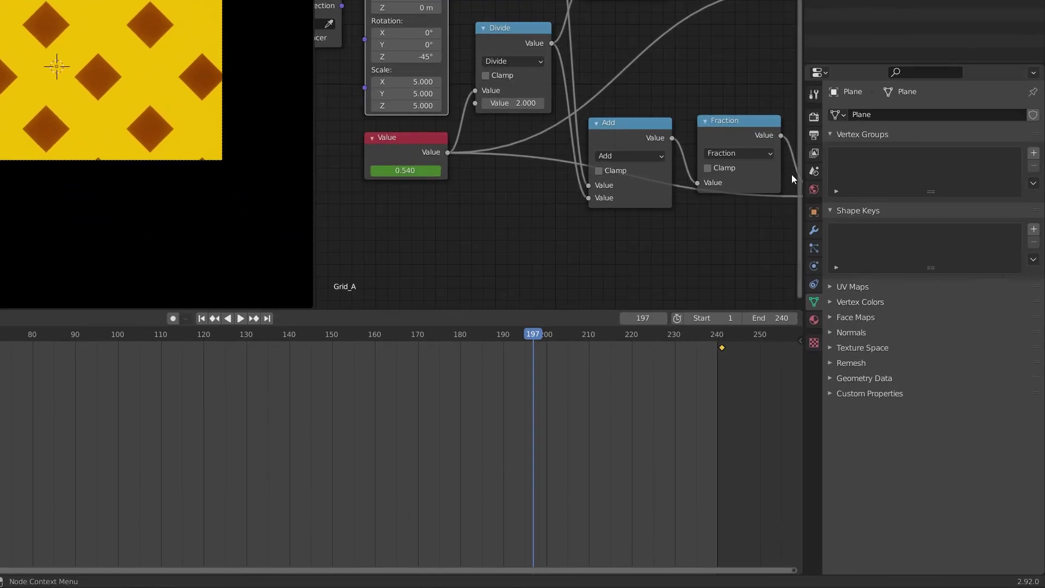
Step: Set the scene's output frame rate to 30 fps
click(815, 136)
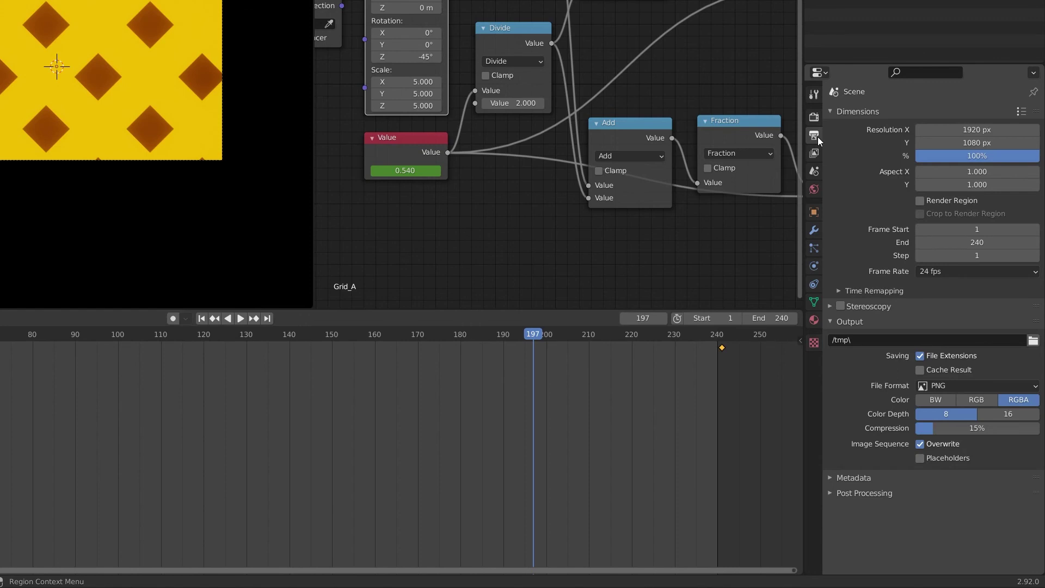
click(990, 272)
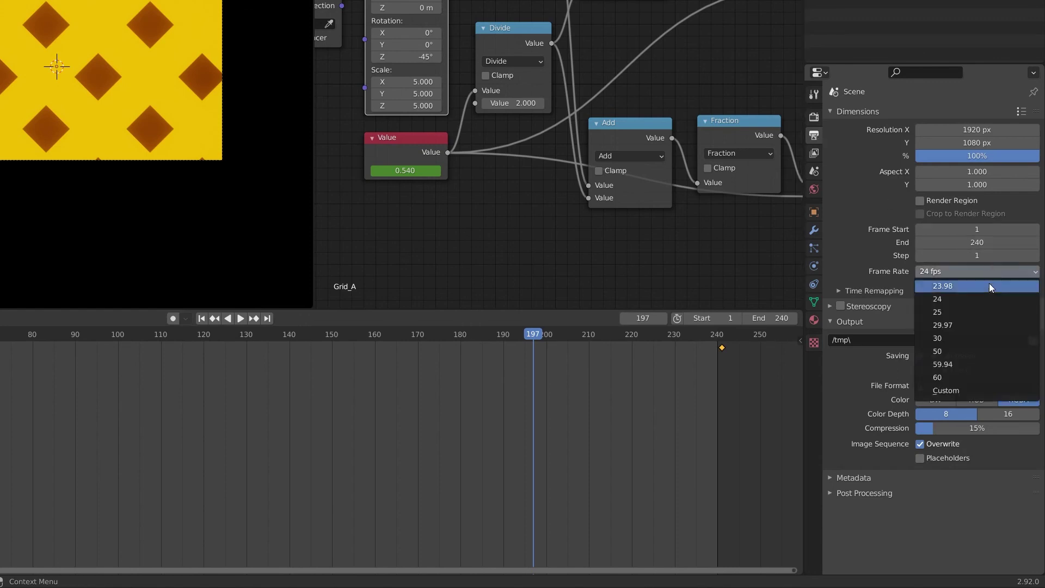
click(998, 337)
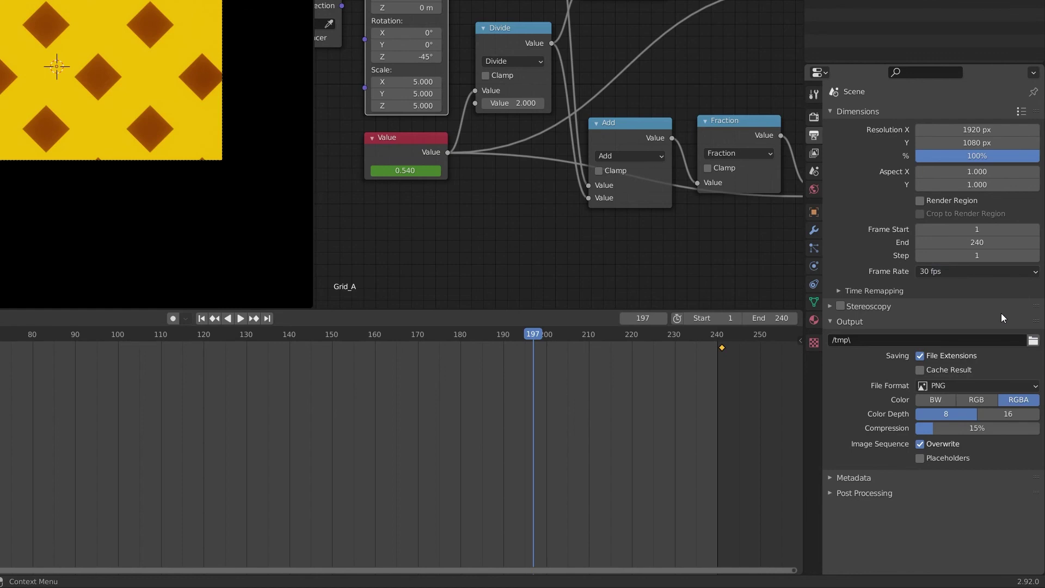
Step: Set the render output path to F:\Grid_A through the file browser
click(1033, 341)
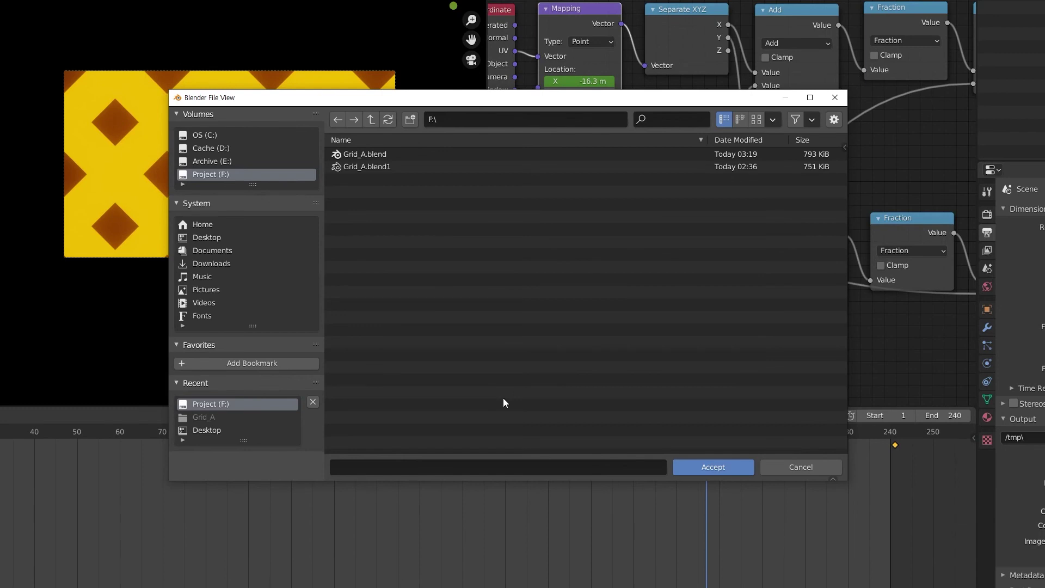
click(474, 469)
text(G)
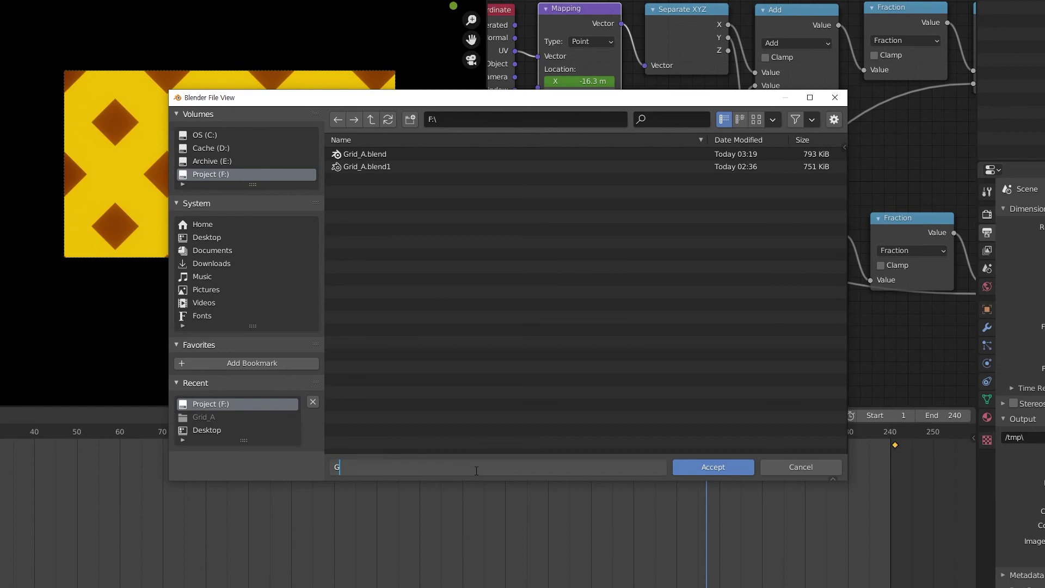
text(rid_A)
click(691, 470)
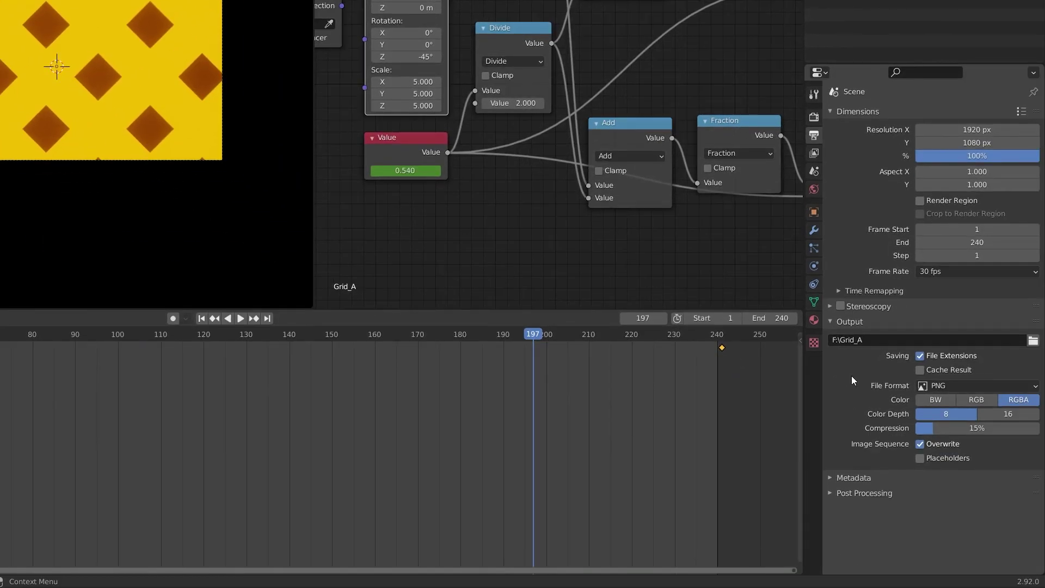
Step: Set the output file format to FFmpeg Video with an MPEG-4 container
click(972, 386)
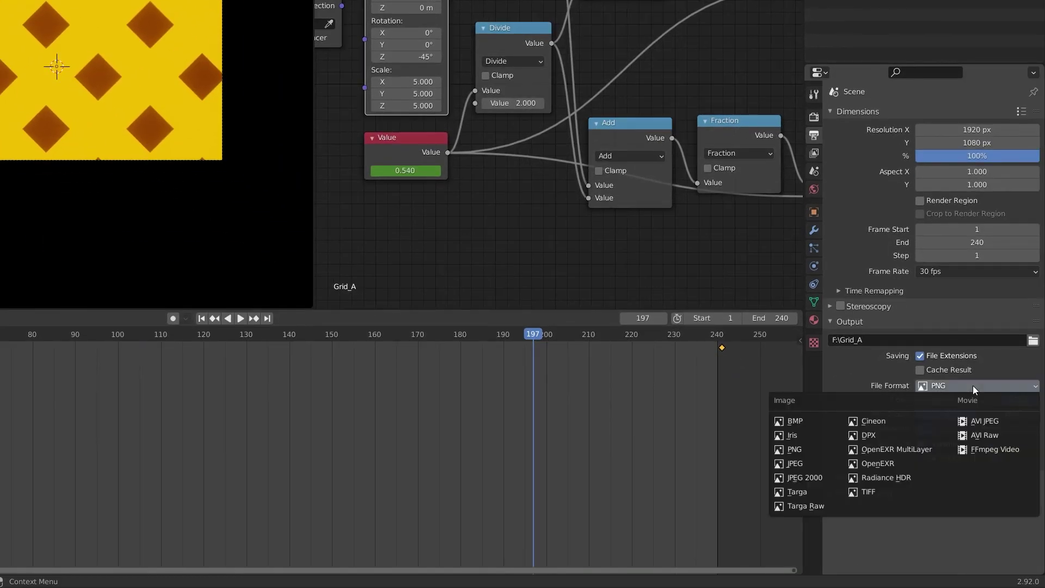
click(1021, 453)
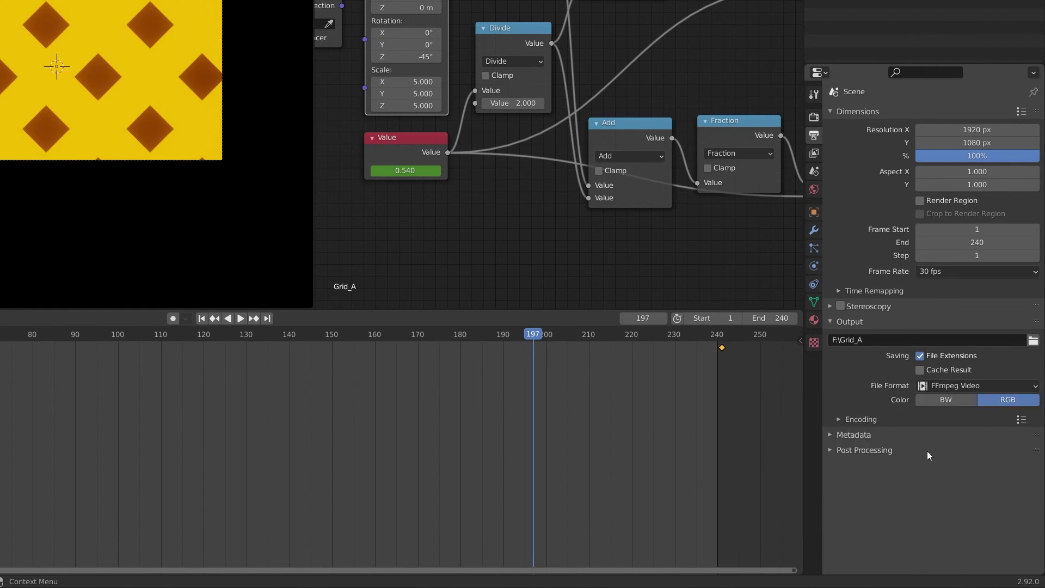
click(861, 420)
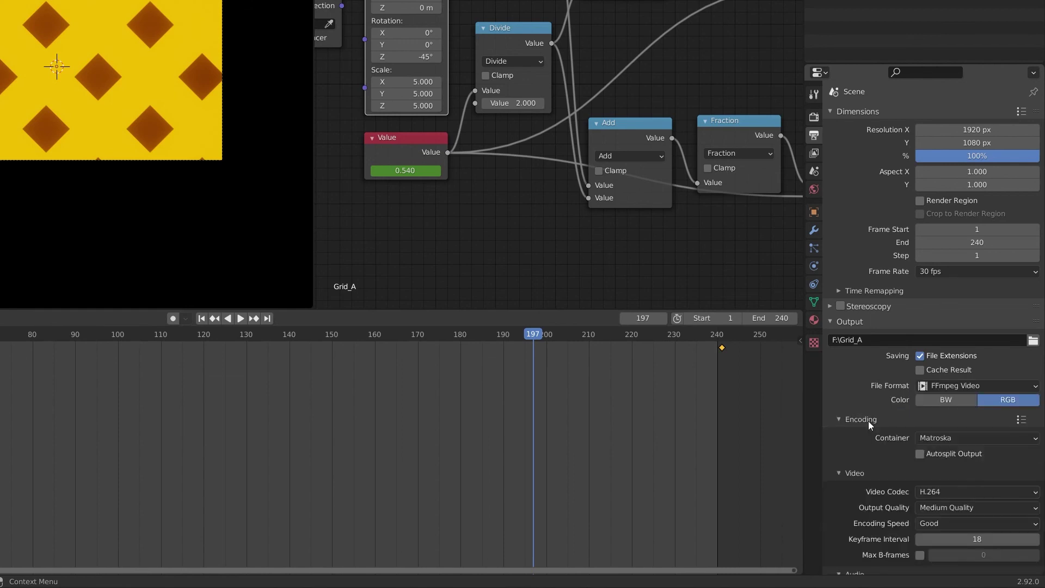
scroll(894, 420, down, 3)
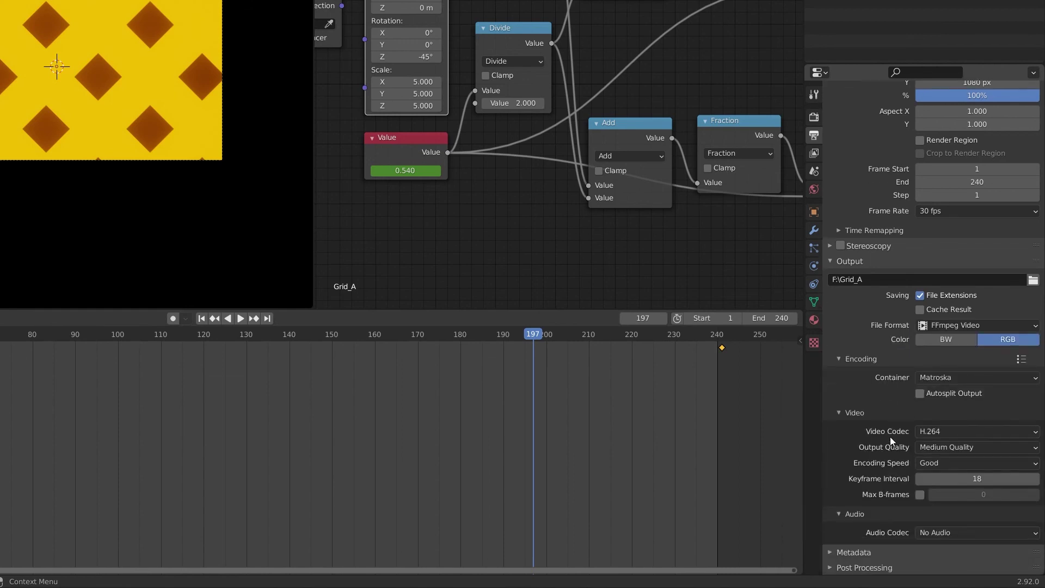
click(972, 378)
click(983, 421)
Step: Set the video output quality to Perceptually Lossless and render the animation
click(1017, 449)
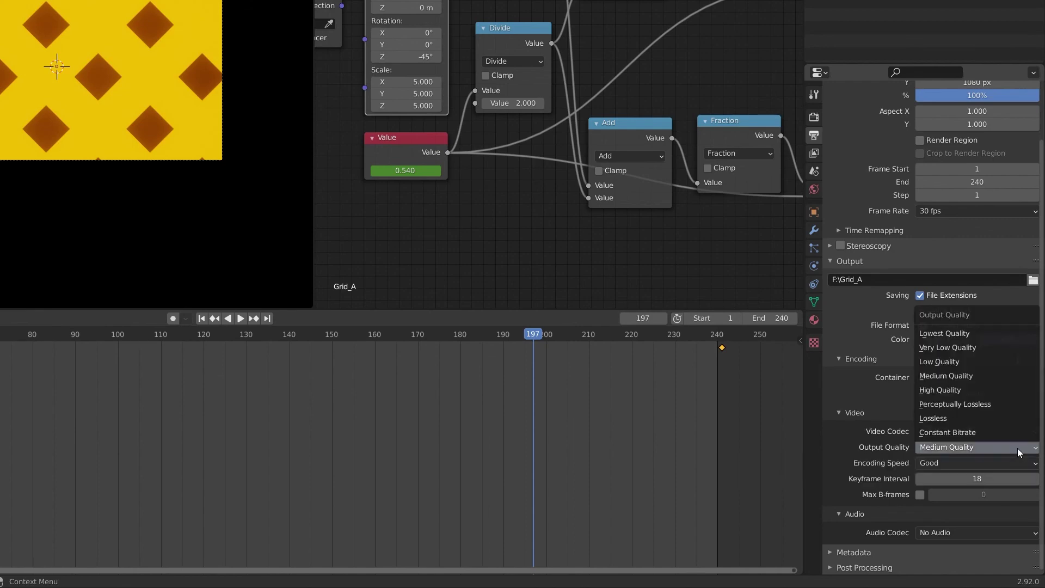
click(1011, 403)
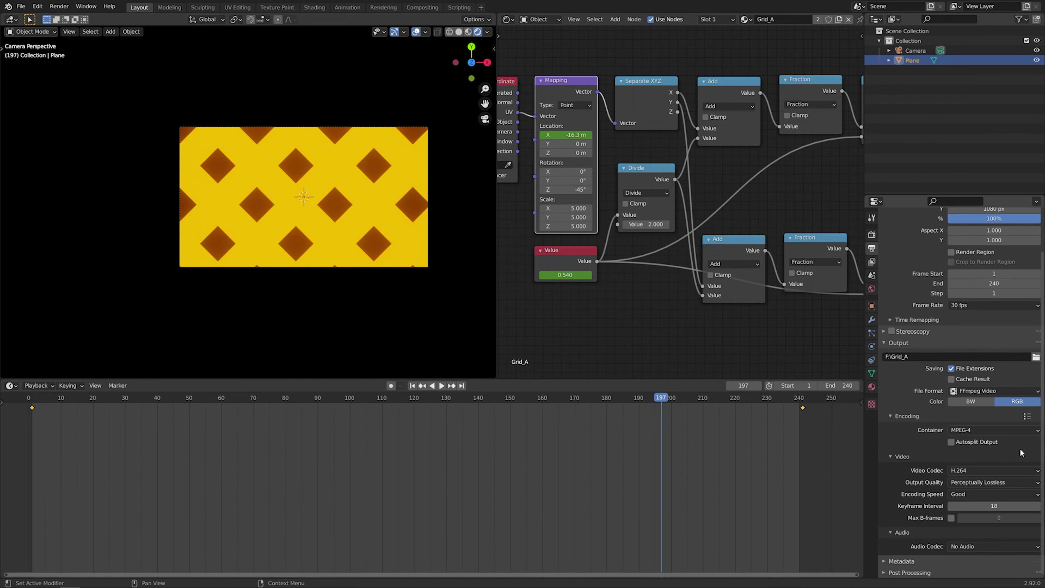
key(ctrl+F12)
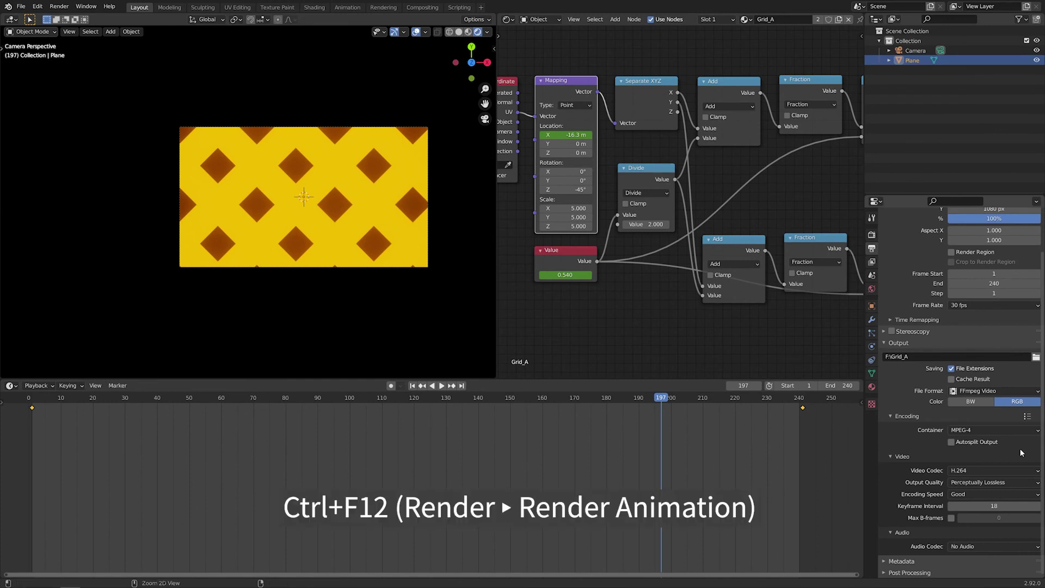